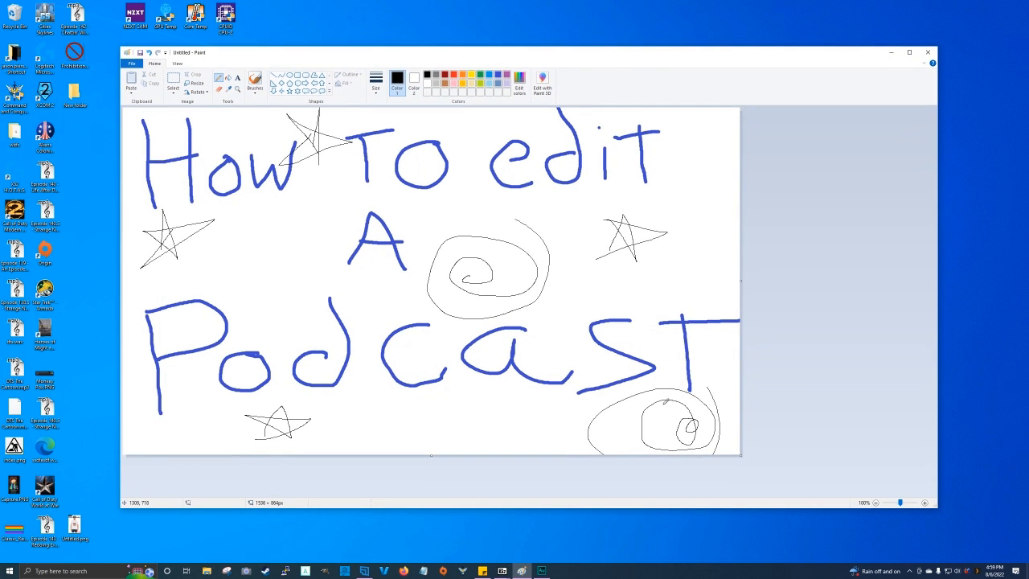
Close the Paint drawing, saving it to the Desktop as a PNG named "Fucking into thing.png" instead of overwriting Untitled.png
left_click_drag(932, 504, 933, 525)
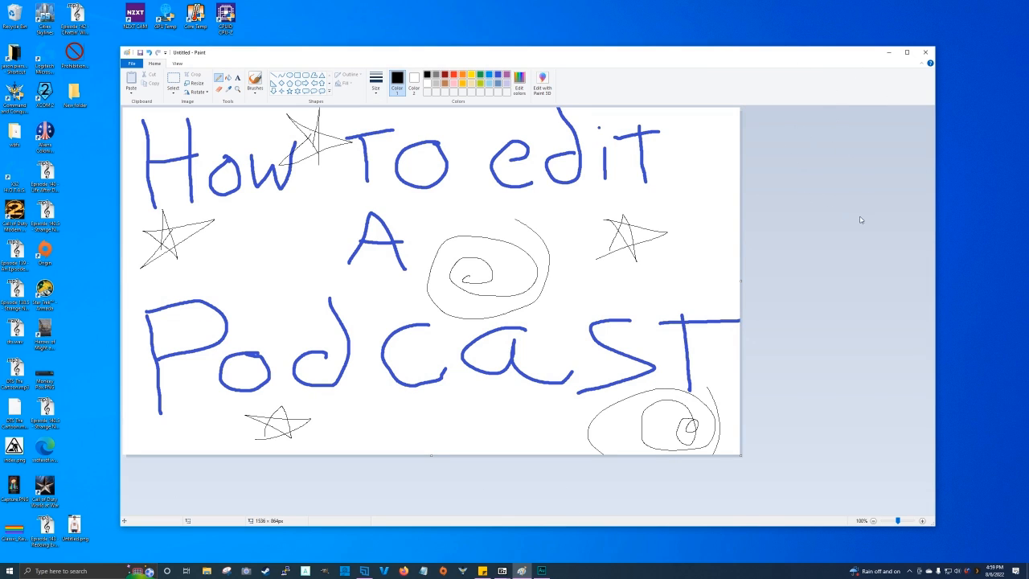
left_click(925, 52)
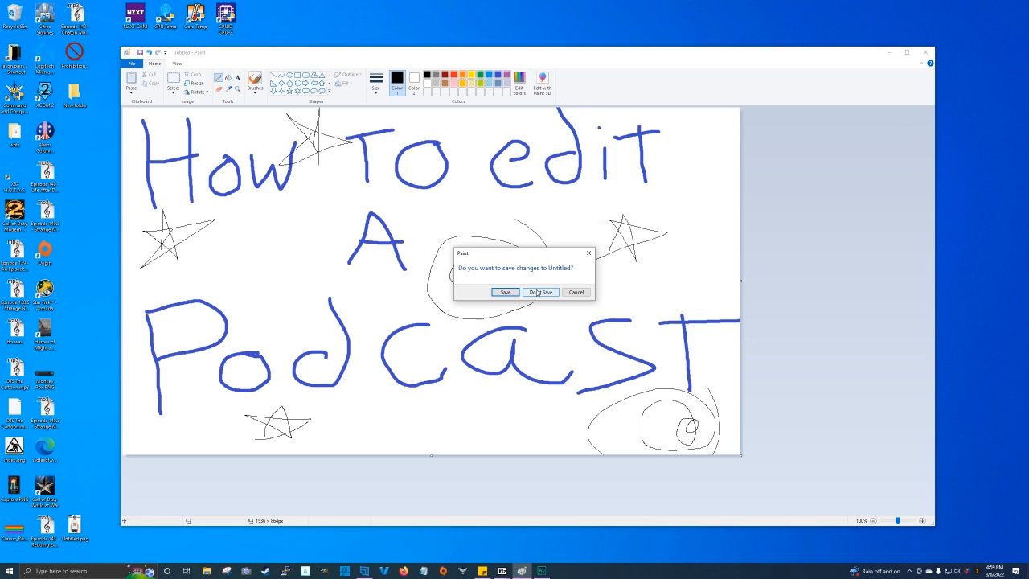
left_click(505, 292)
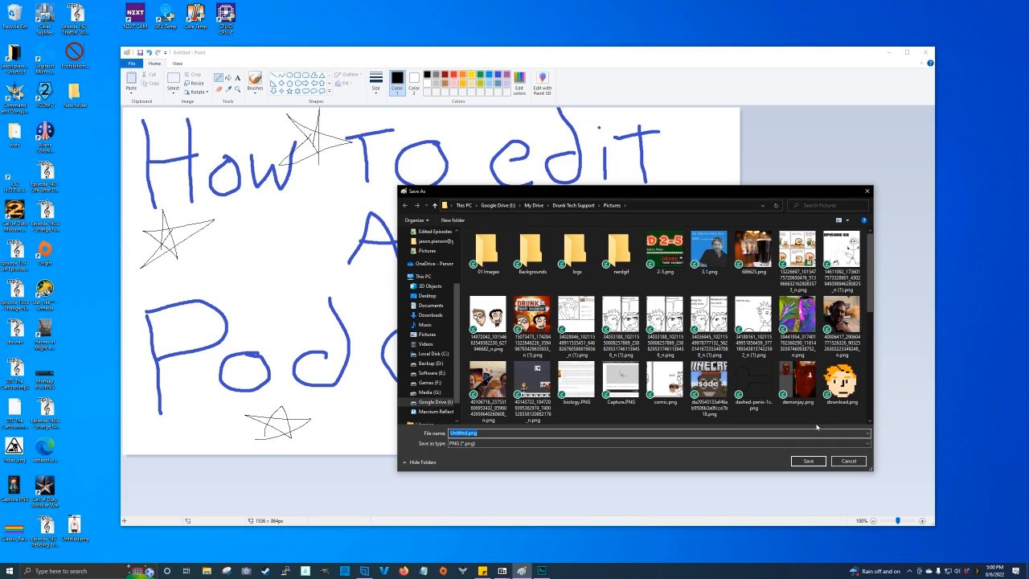
left_click(807, 461)
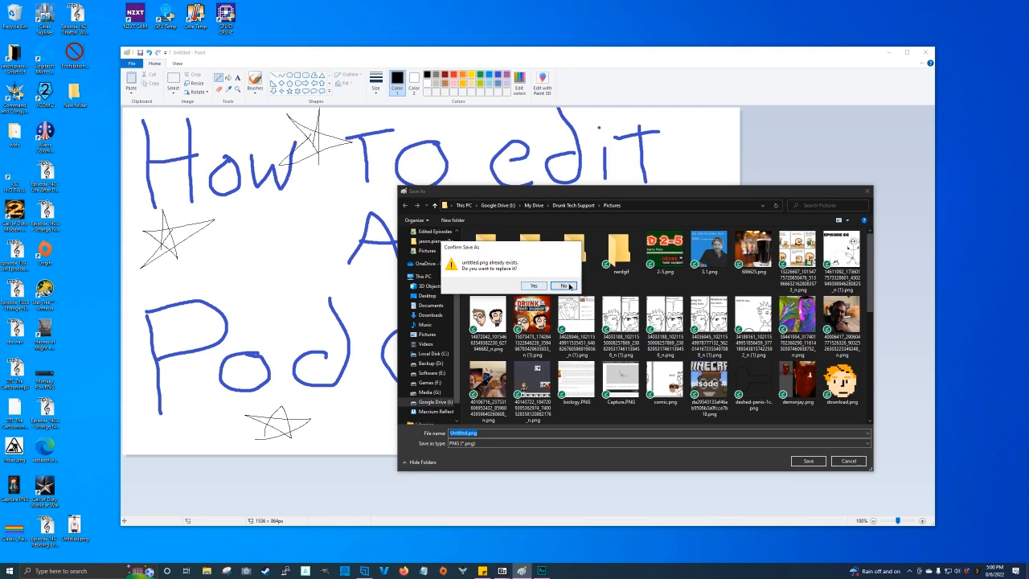
left_click(563, 286)
left_click(427, 296)
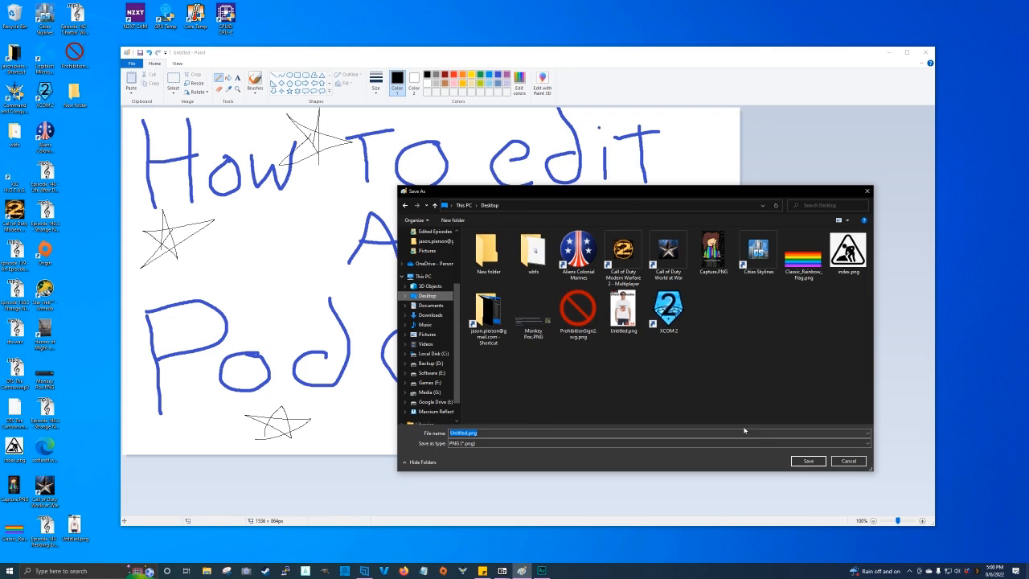
left_click(806, 460)
left_click(564, 287)
left_click(468, 432)
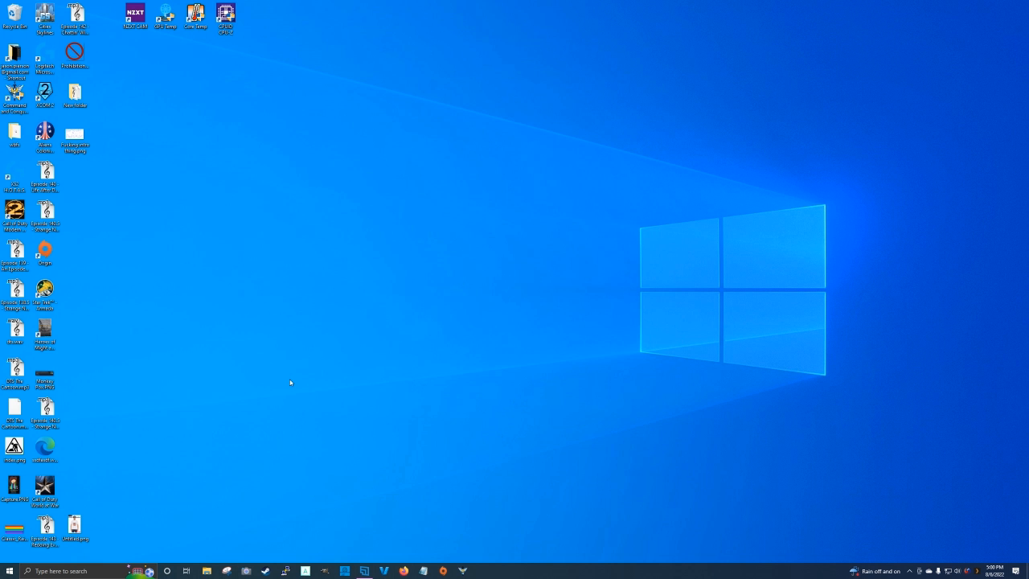
Open the Episodes Raw Video folder in File Explorer, under Google Drive, My Drive, Drunk Tech Support, Video
left_click(207, 570)
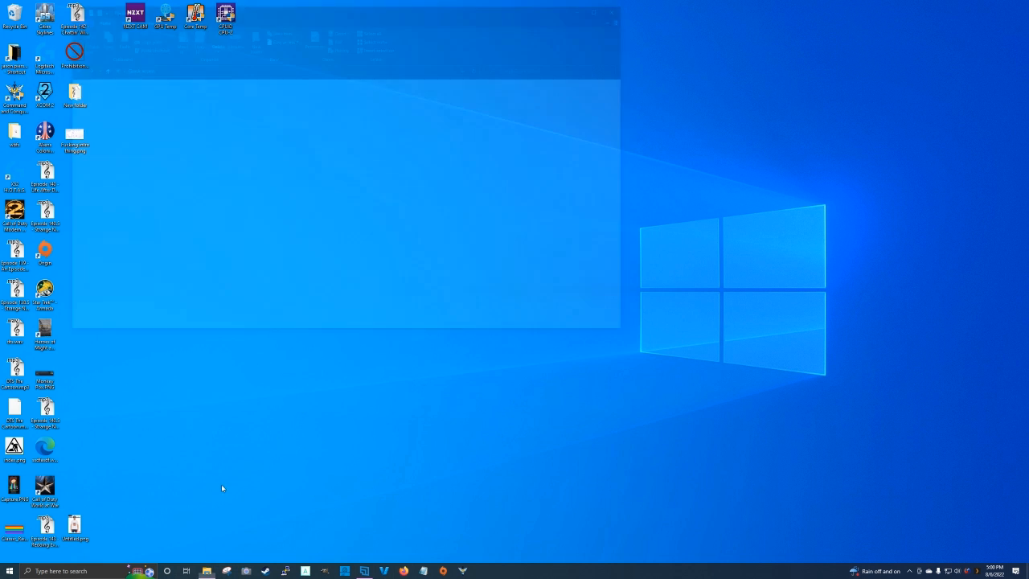
left_click_drag(308, 8, 425, 99)
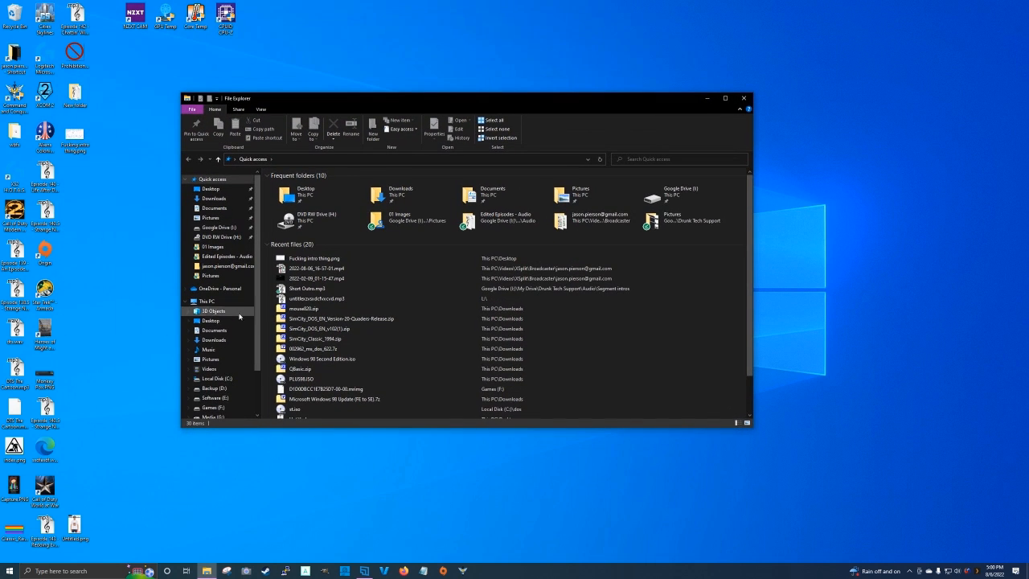
scroll(217, 406, "down", 1)
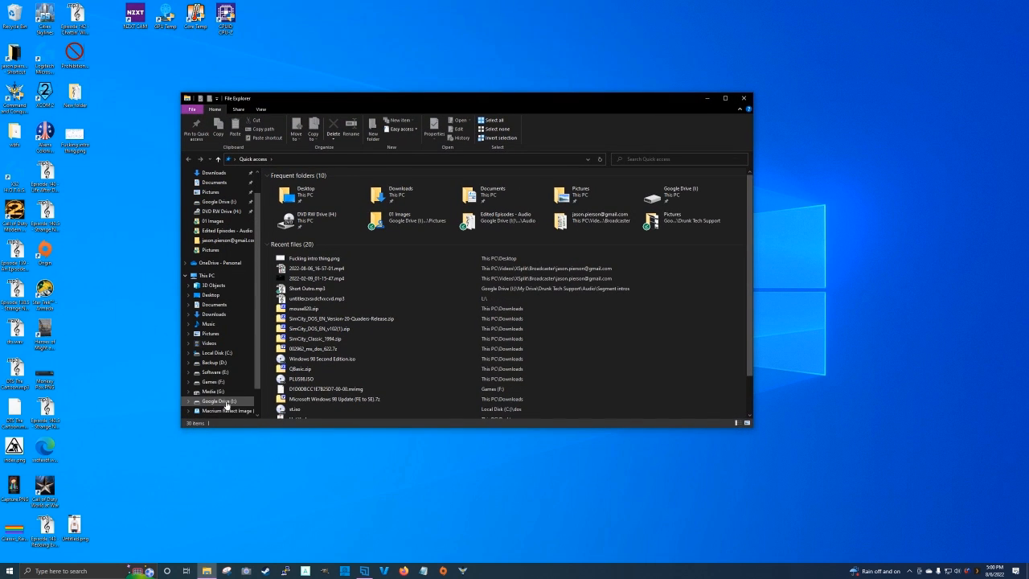
left_click(218, 400)
double_click(287, 185)
left_click(305, 187)
double_click(305, 186)
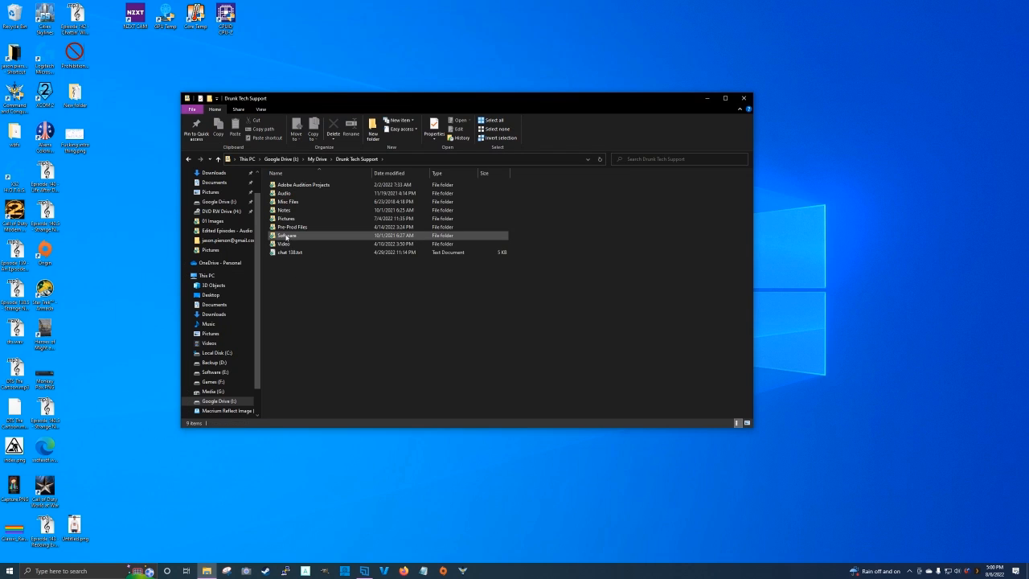
left_click(284, 244)
double_click(284, 244)
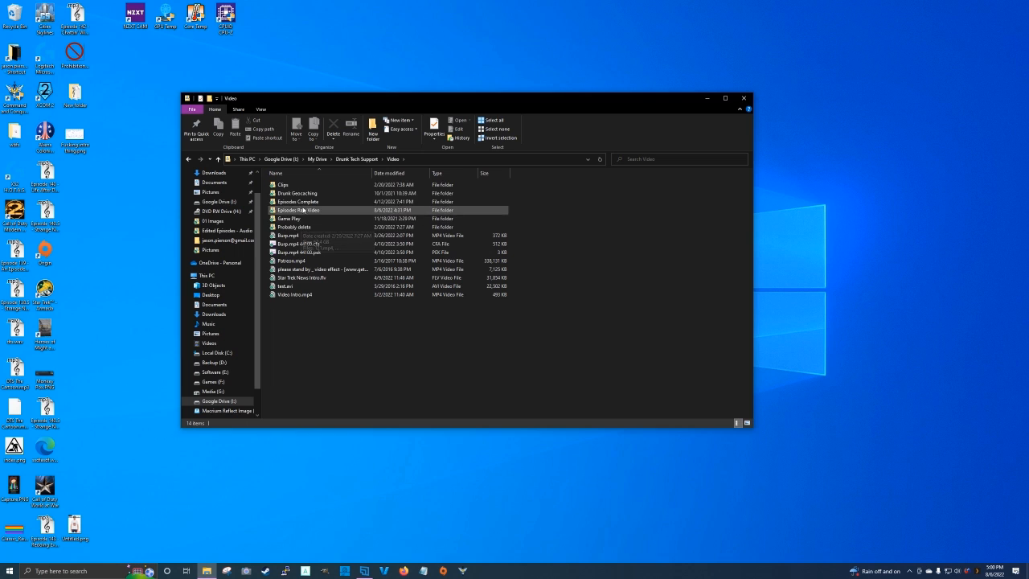
double_click(307, 210)
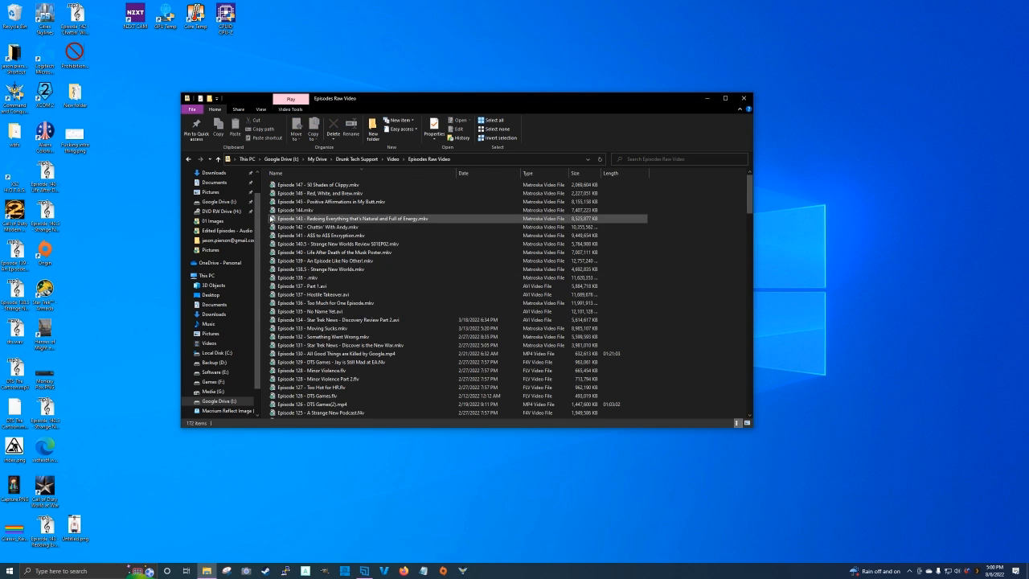
Add the raw videos of Episodes 144 to 147 to Wondershare Video Converter Ultimate and postpone the offered upgrade
left_click_drag(265, 214, 345, 185)
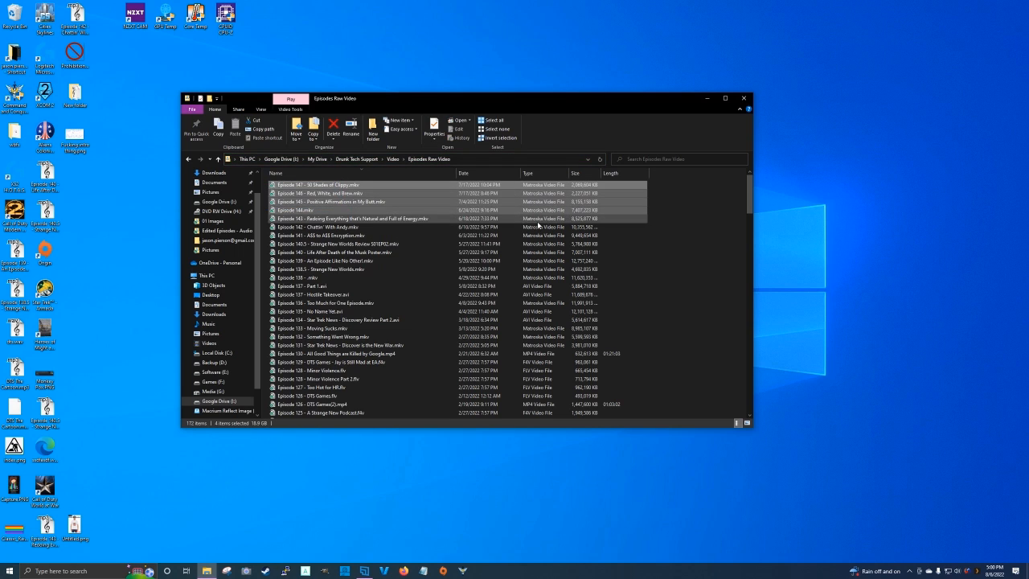
left_click(384, 571)
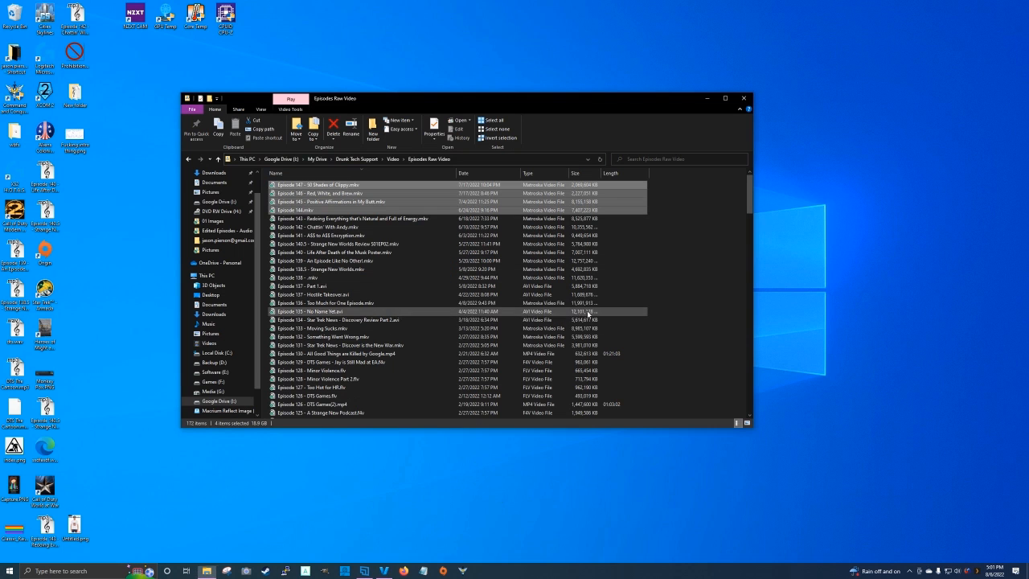
left_click_drag(494, 96, 337, 122)
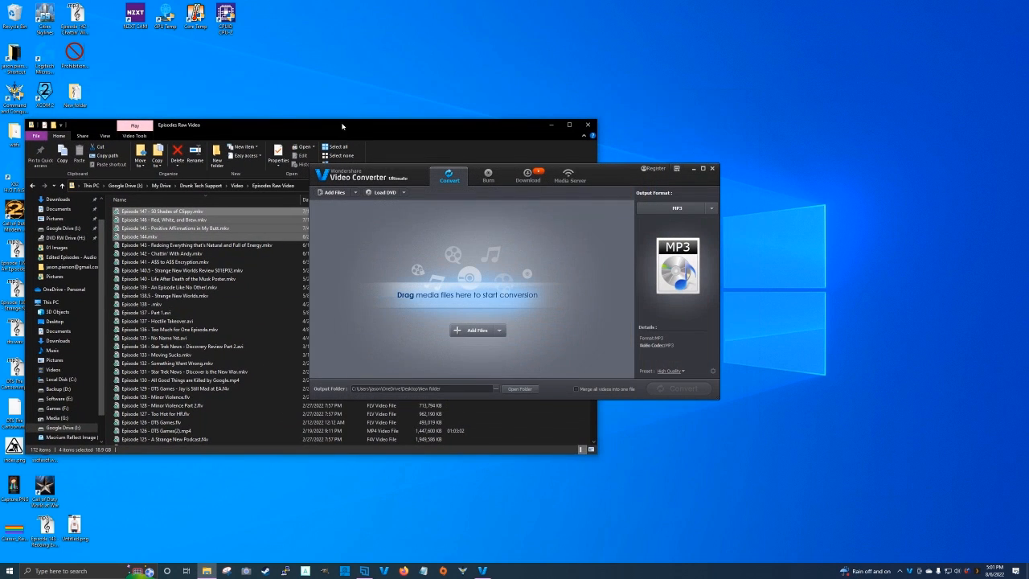
left_click_drag(600, 181, 750, 68)
left_click(420, 137)
left_click_drag(358, 211, 649, 122)
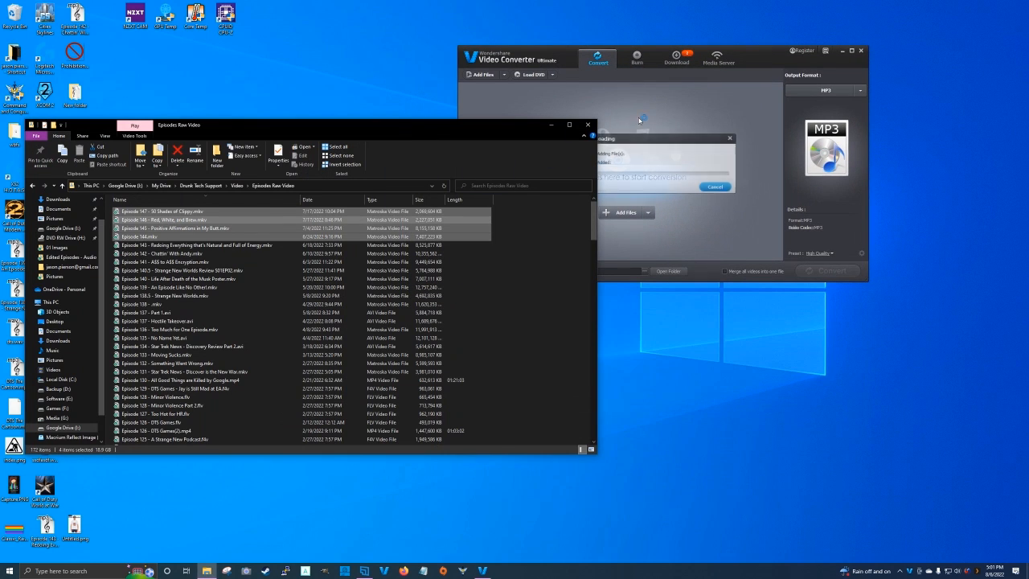
left_click(678, 139)
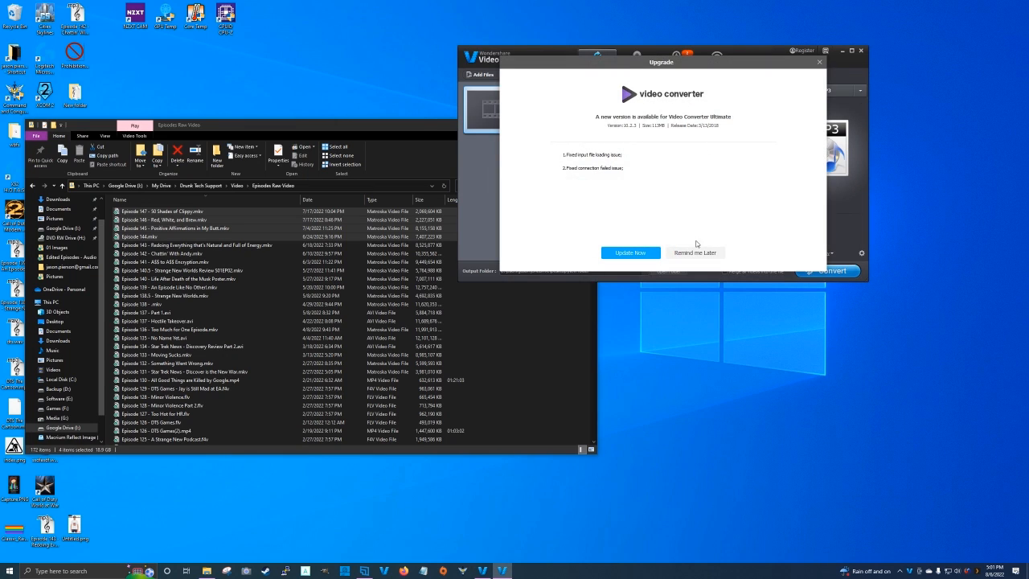
left_click(695, 252)
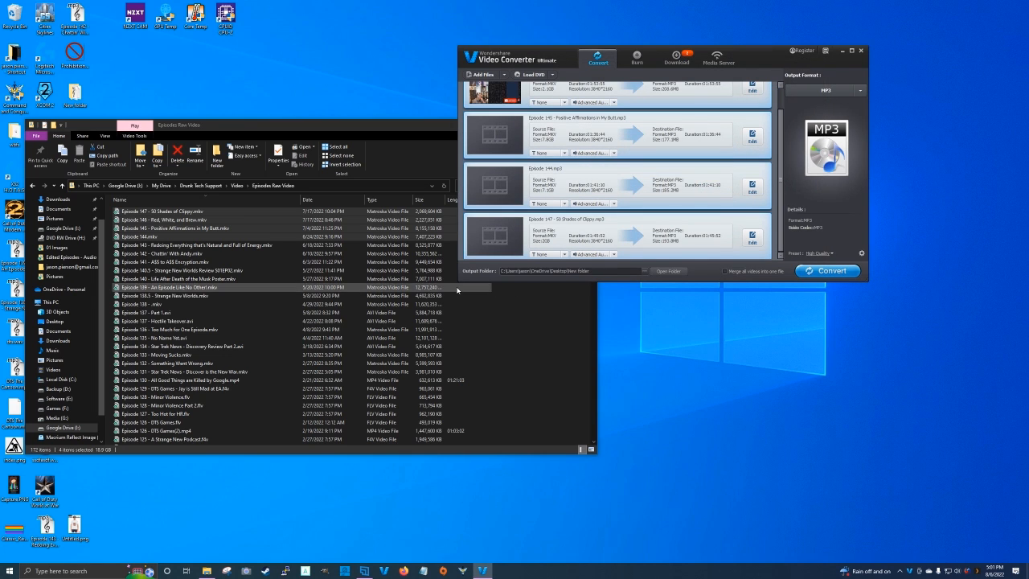
Browse the available video output formats in the converter, keeping MP3 as the output format
left_click_drag(771, 53, 765, 89)
left_click(854, 128)
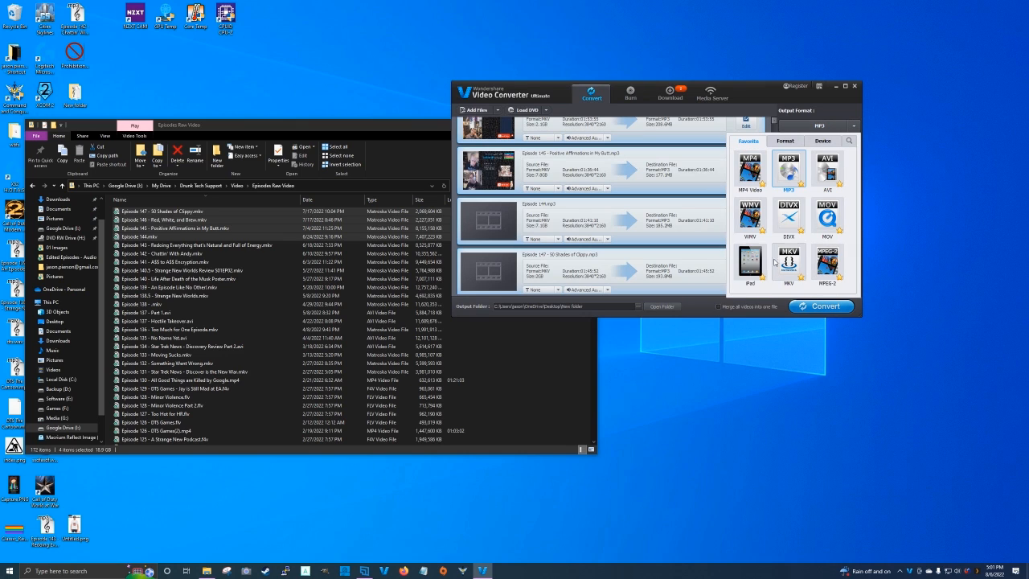
left_click(784, 141)
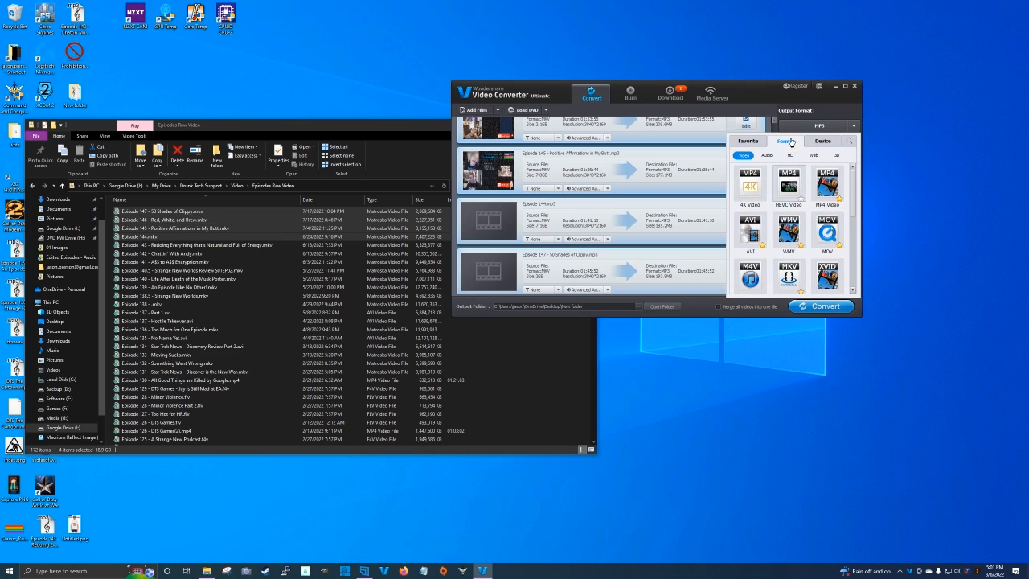
scroll(855, 272, "down", 3)
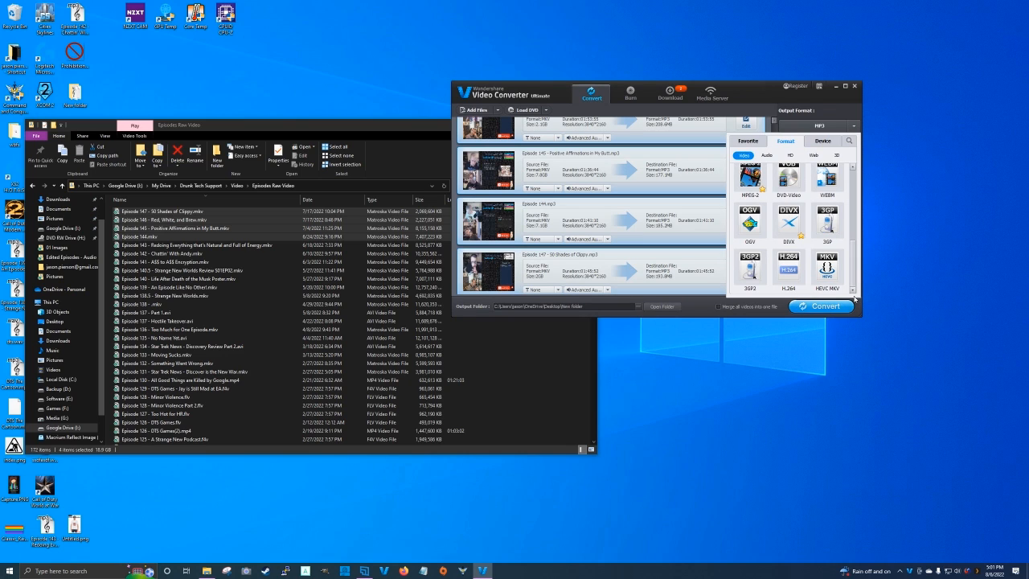
left_click(729, 309)
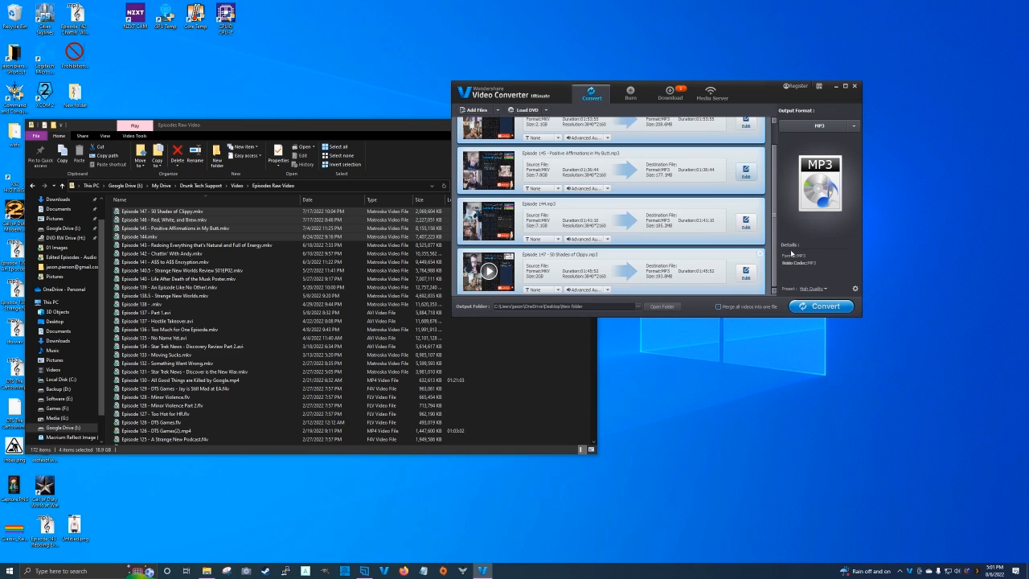
Check the queued episodes and start converting them to MP3 in the New folder output location
scroll(681, 217, "up", 1)
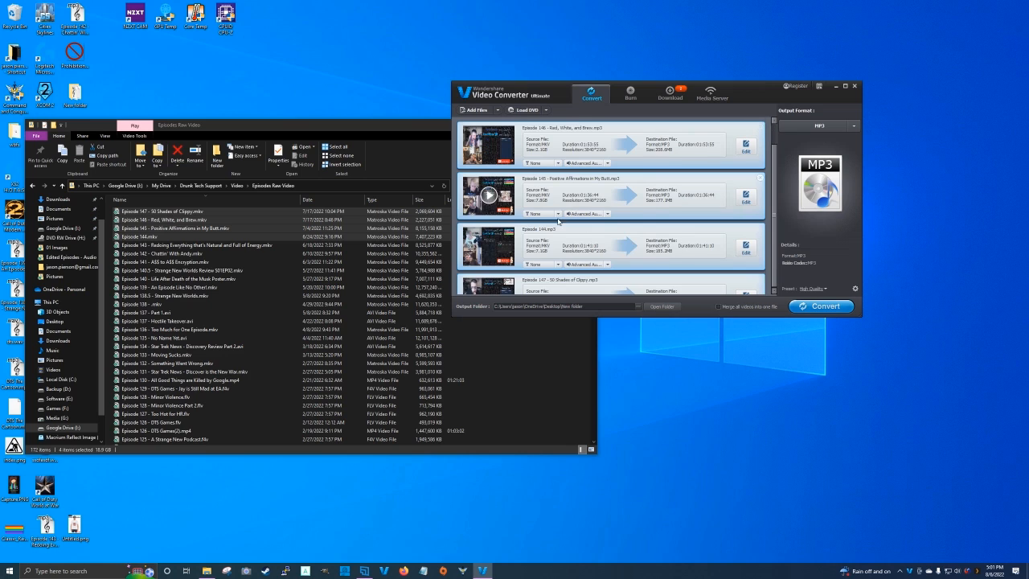
scroll(643, 225, "down", 1)
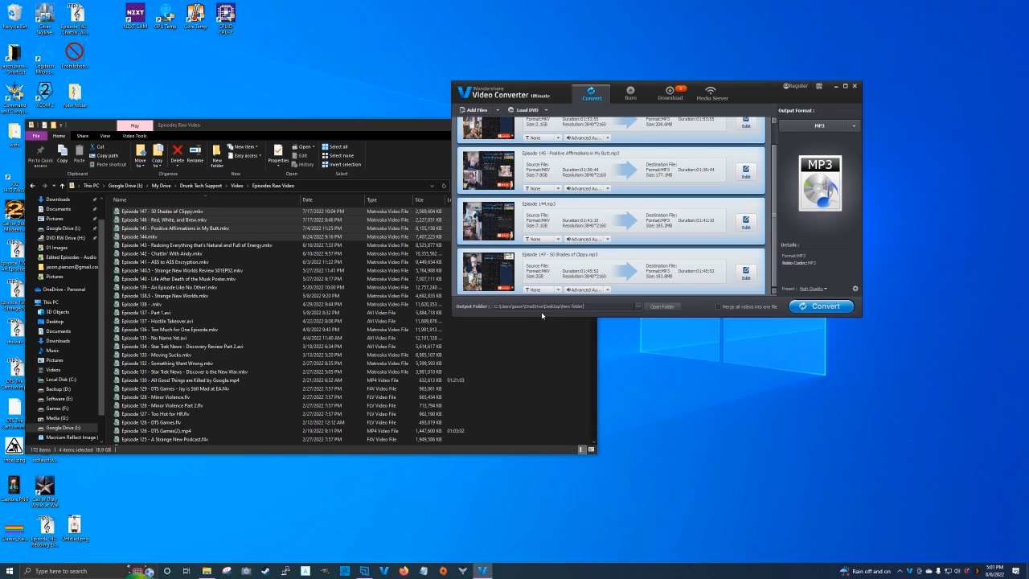
left_click(835, 307)
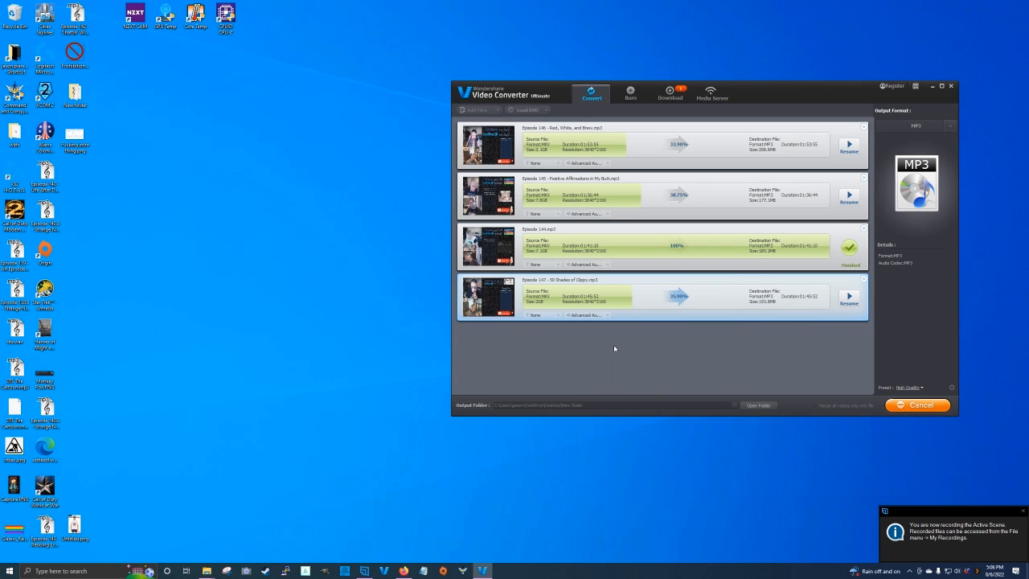
Open the desktop's New folder containing the converted MP3 files and launch Adobe Audition CC 2015
left_click(558, 229)
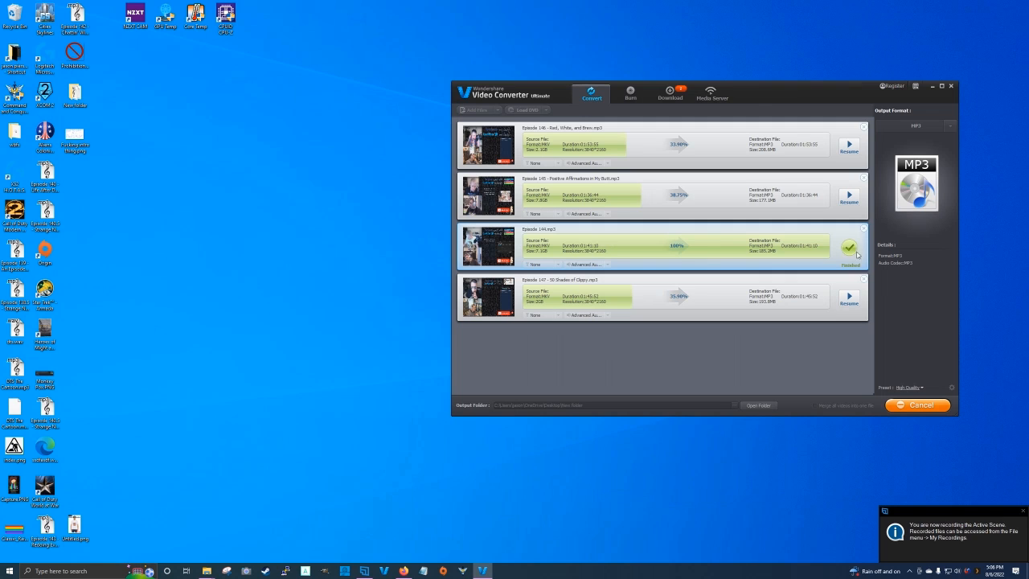
double_click(74, 95)
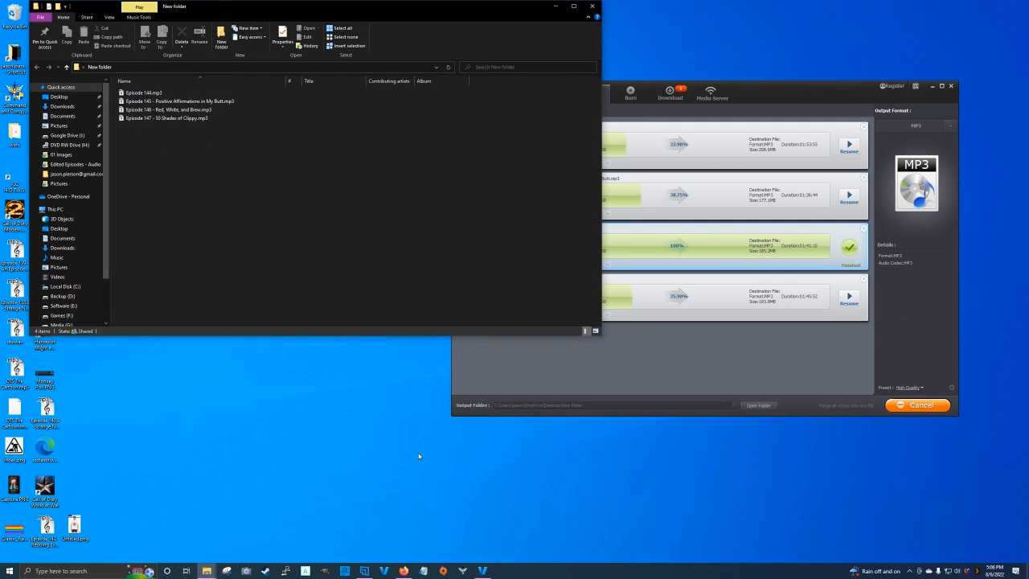
left_click(9, 571)
left_click(181, 390)
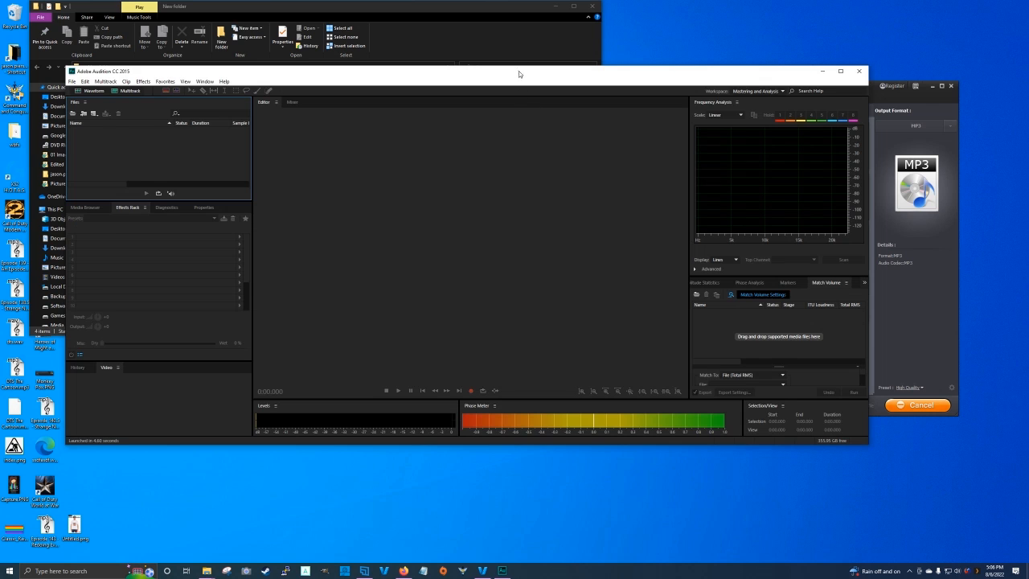
Import Episode 144.mp3 from New folder into Audition's file list and maximize the Audition window
left_click_drag(518, 74, 536, 144)
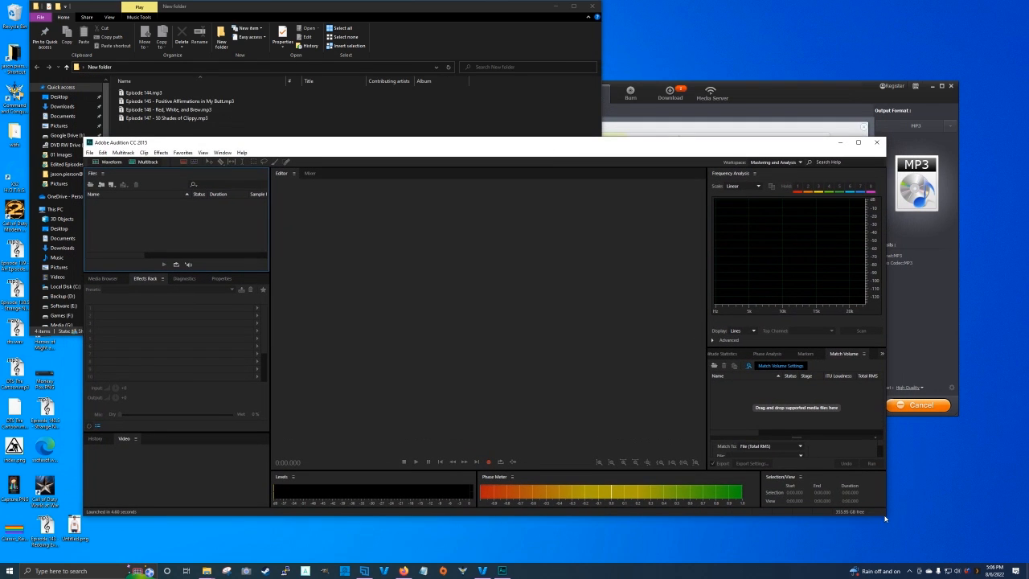
left_click_drag(886, 519, 939, 563)
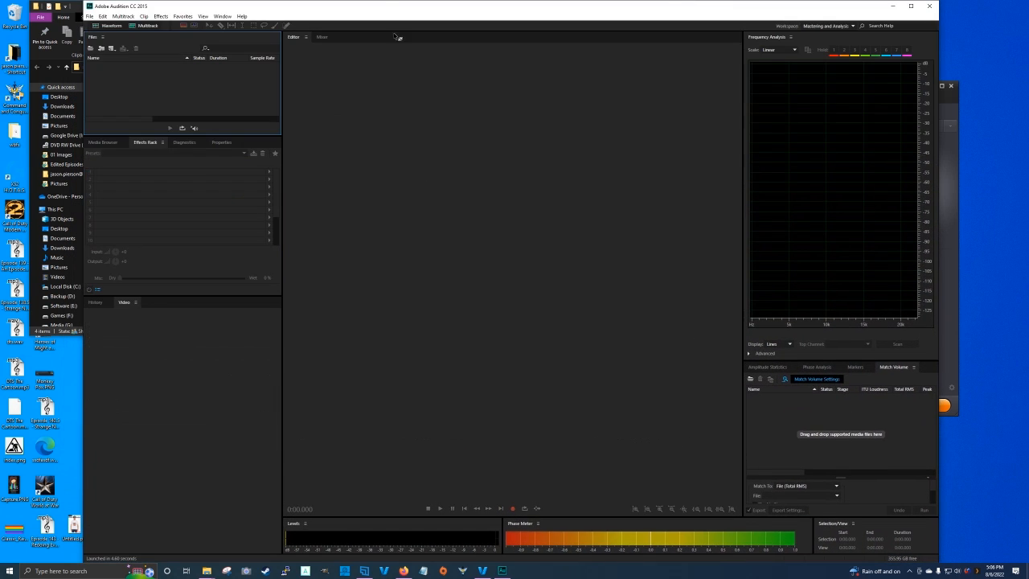
left_click_drag(379, 17, 526, 72)
left_click_drag(143, 93, 333, 143)
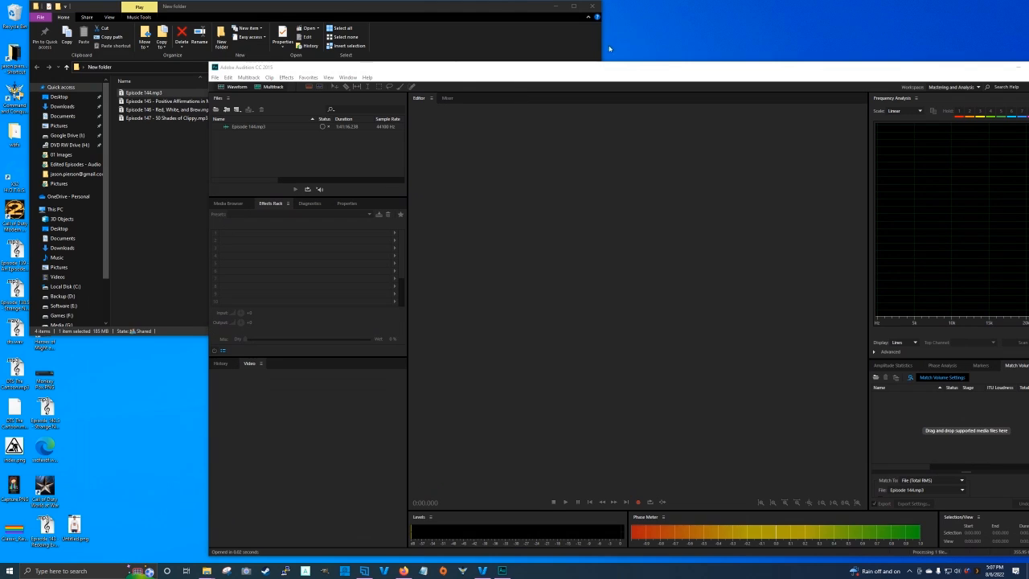
double_click(604, 69)
left_click(116, 65)
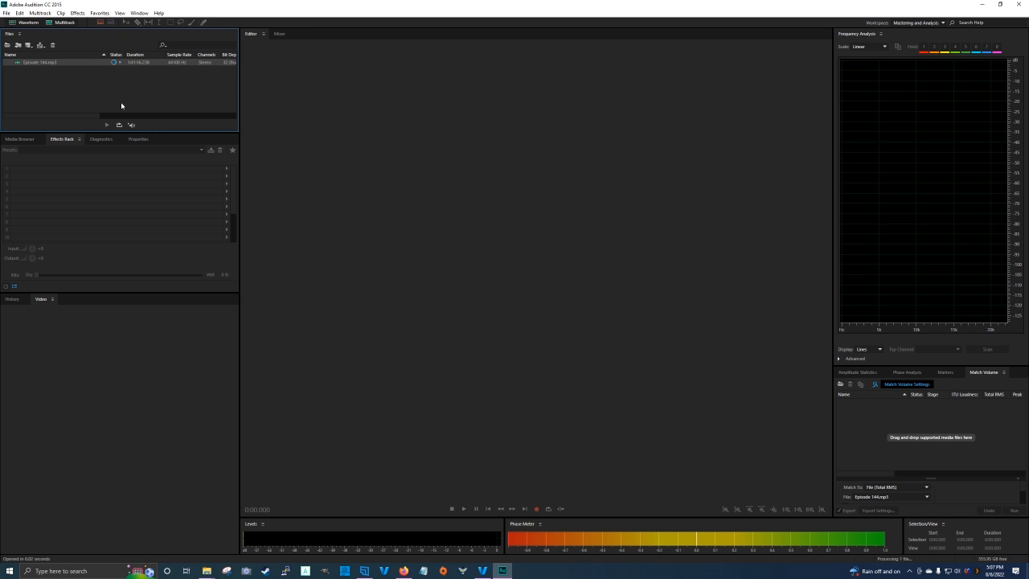
Check the running Adobe Audition process in Task Manager's process details, leaving Task Manager closed
right_click(997, 569)
left_click(932, 541)
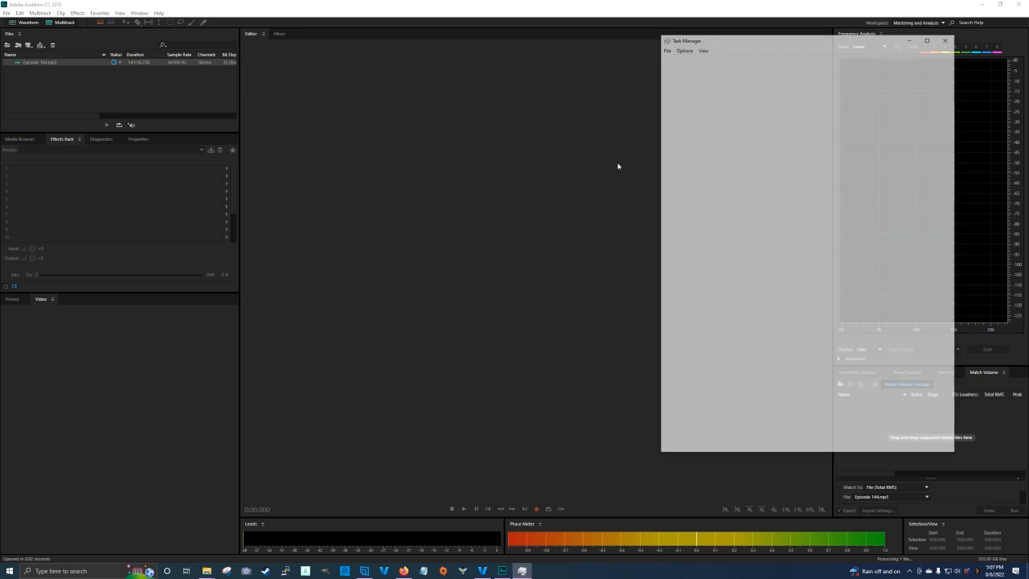
left_click_drag(808, 44, 561, 55)
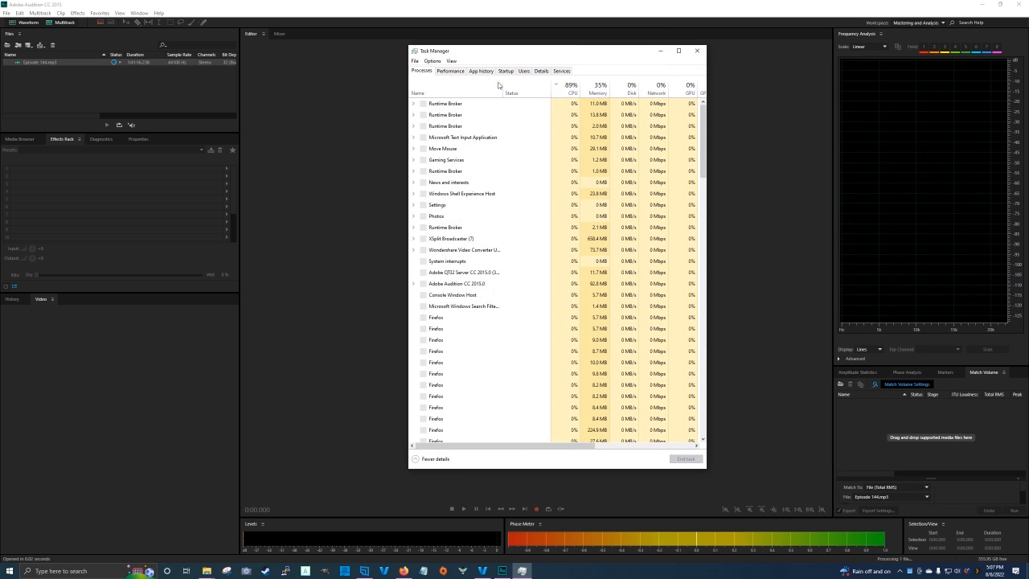
left_click(541, 71)
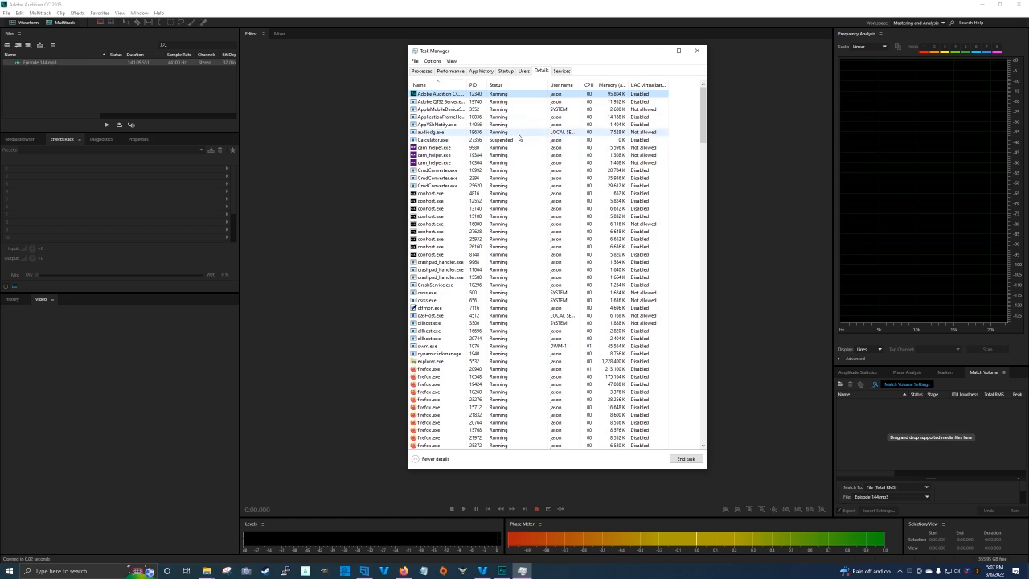
left_click(697, 51)
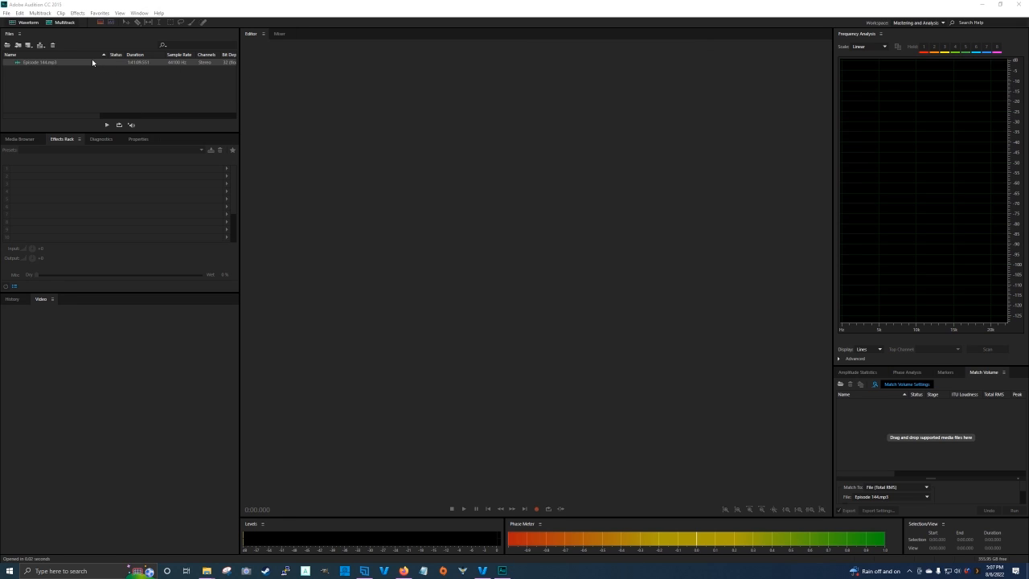
Create a new multitrack session named Episode 144 with the default session settings
left_click(60, 21)
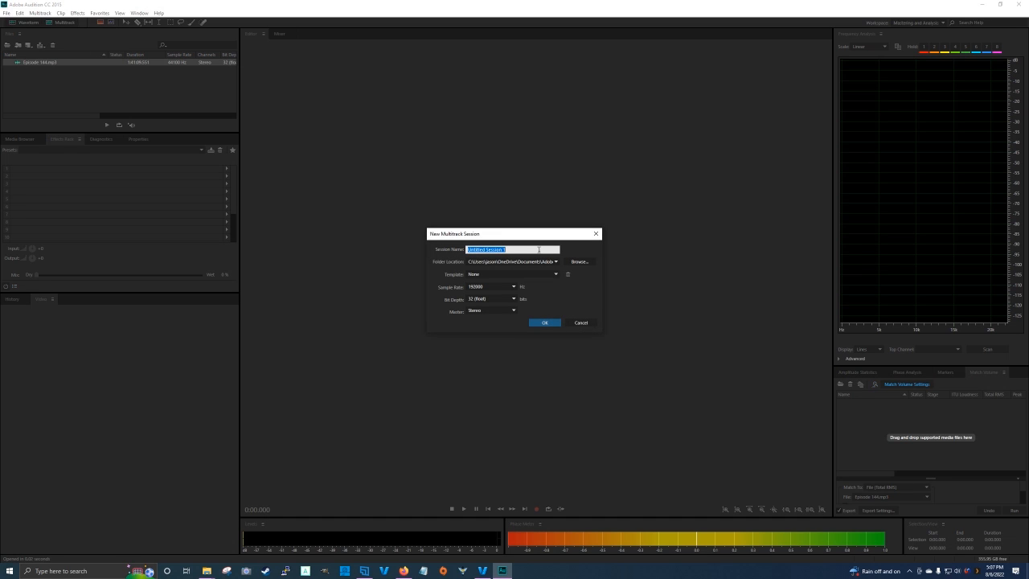
type("Episode 144")
left_click(544, 323)
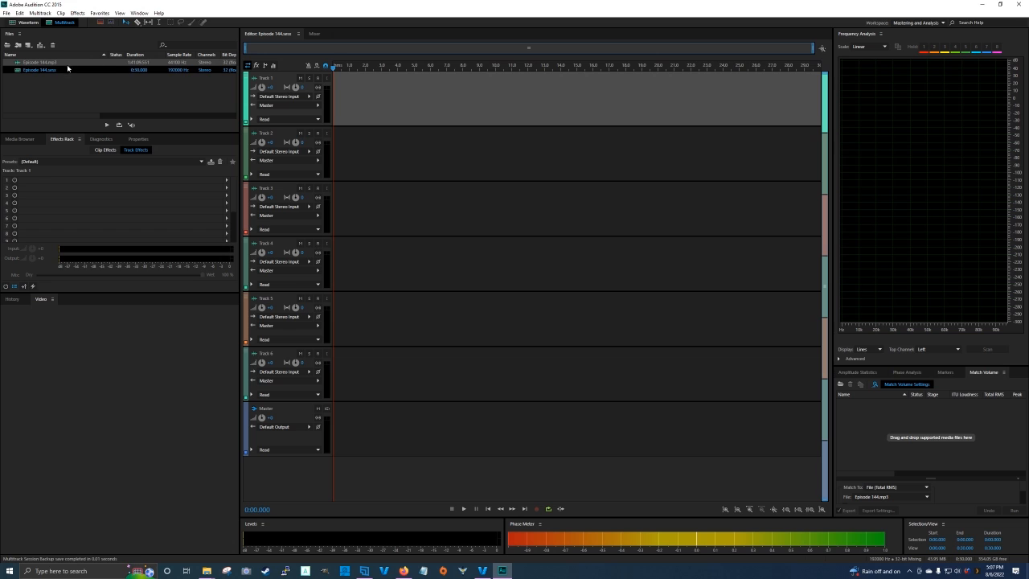
Open Episode 144.mp3 from the file list in the waveform editor
left_click(36, 75)
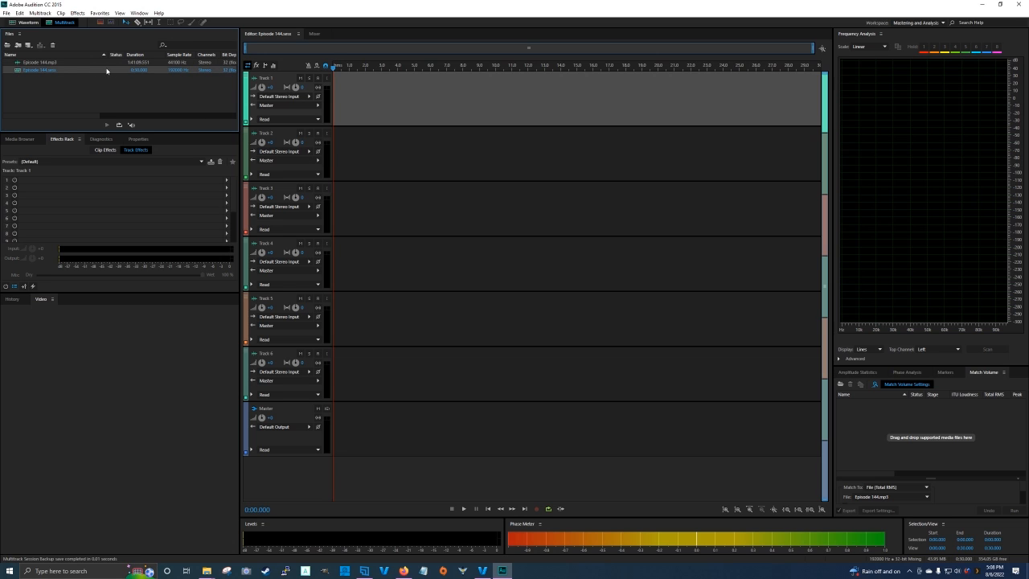
left_click(46, 64)
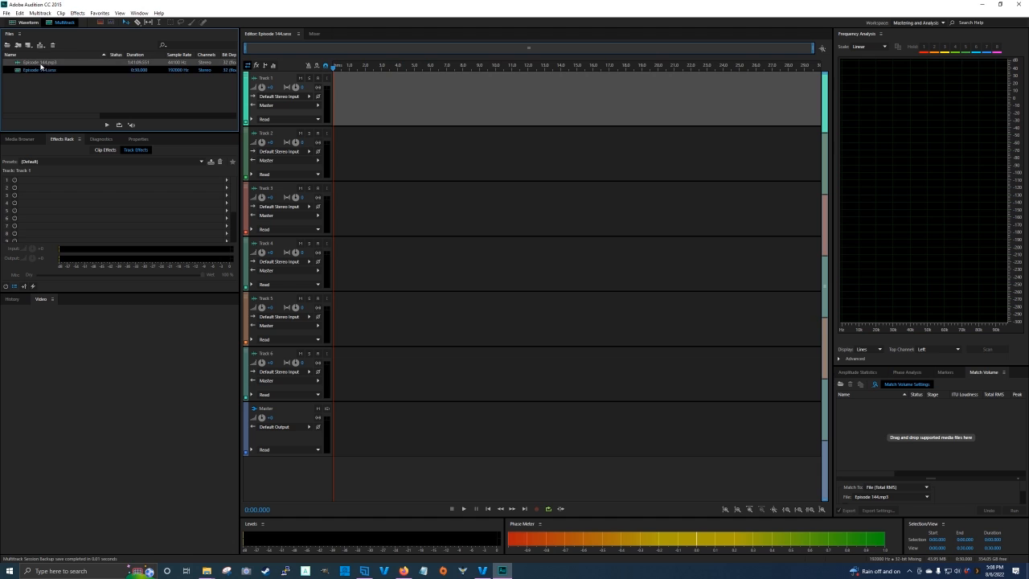
double_click(46, 63)
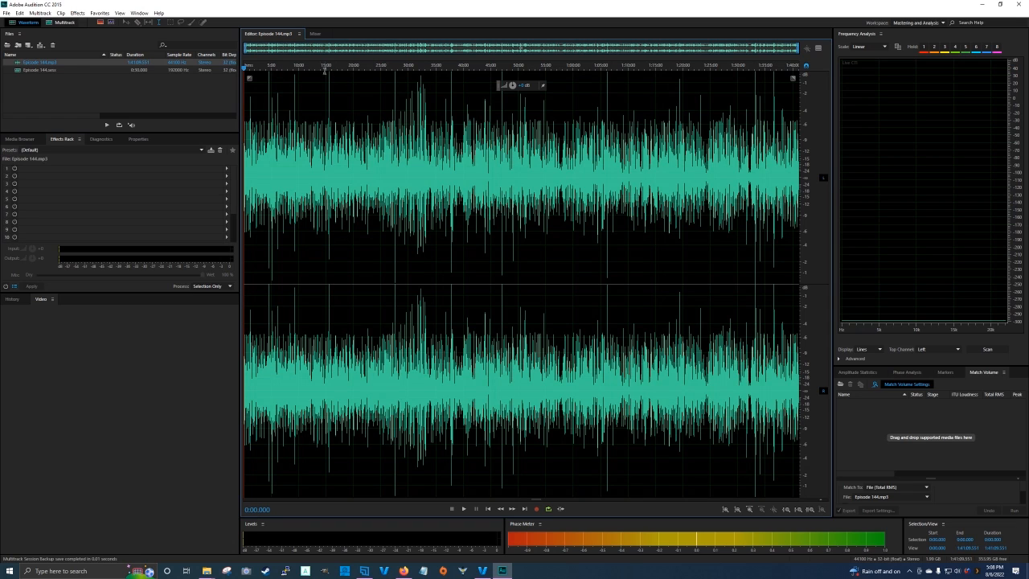
Listen to Episode 144.mp3 from about 15:03 and again from 15:30 through the tall spike, and place the playhead near 43:15
left_click(326, 114)
key("space")
scroll(317, 98, "up", 5)
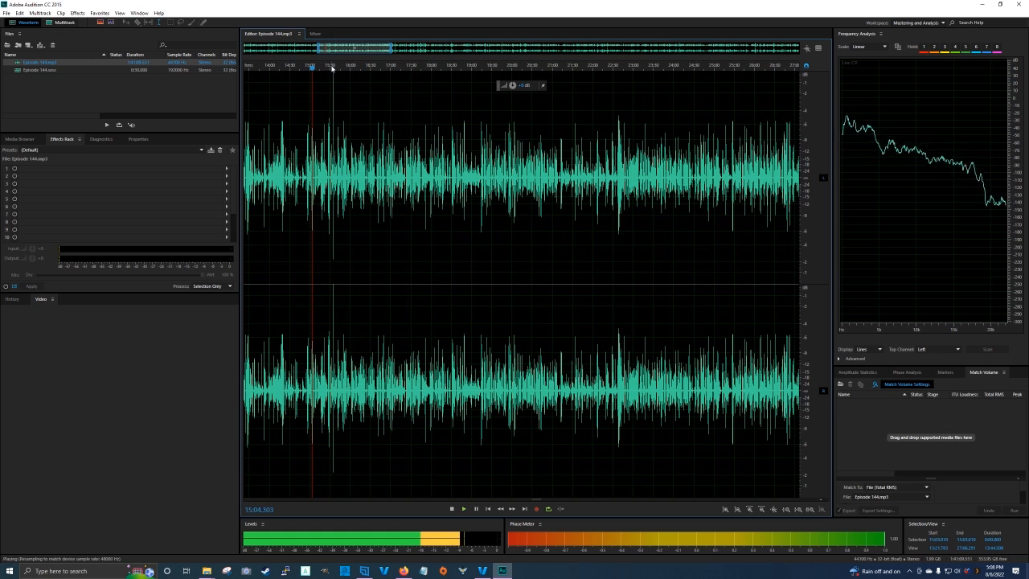
left_click(330, 68)
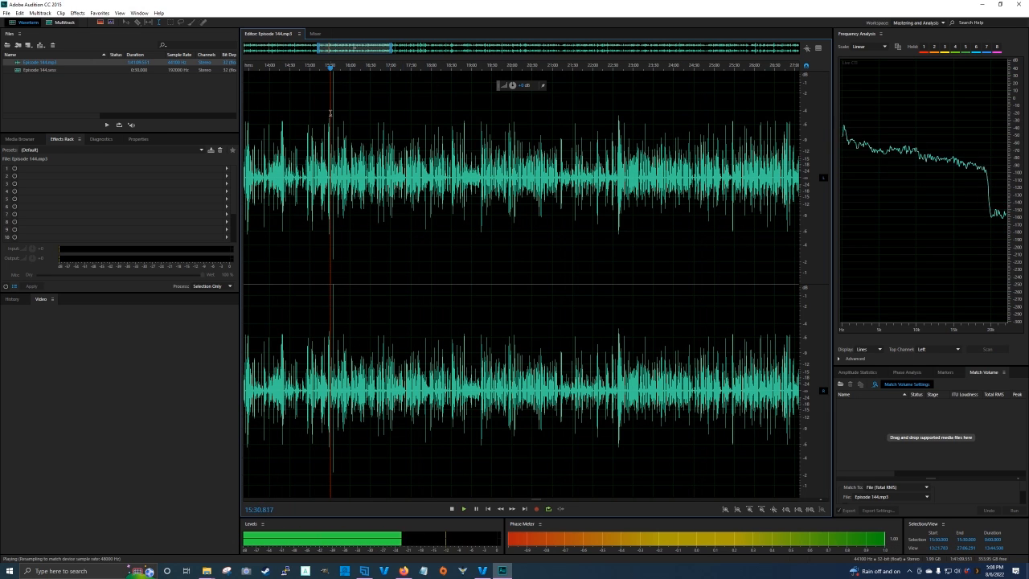
scroll(330, 67, "up", 5)
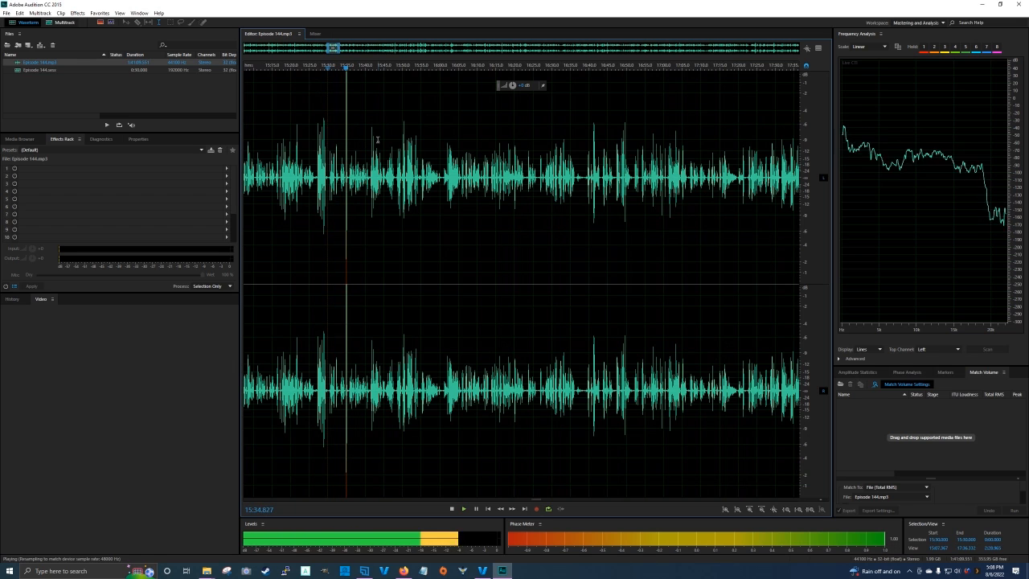
key("space")
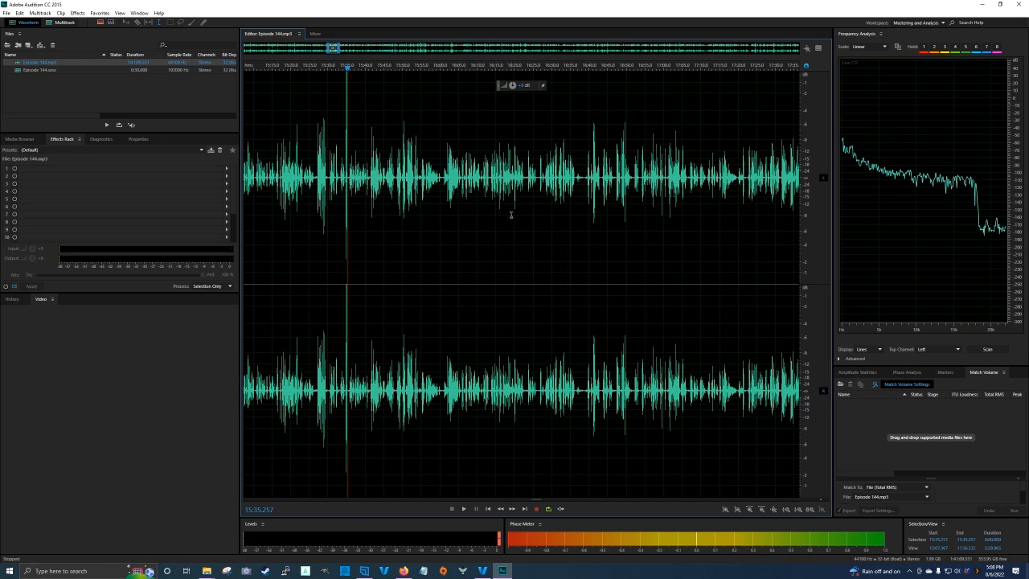
scroll(510, 299, "down", 5)
scroll(617, 215, "down", 5)
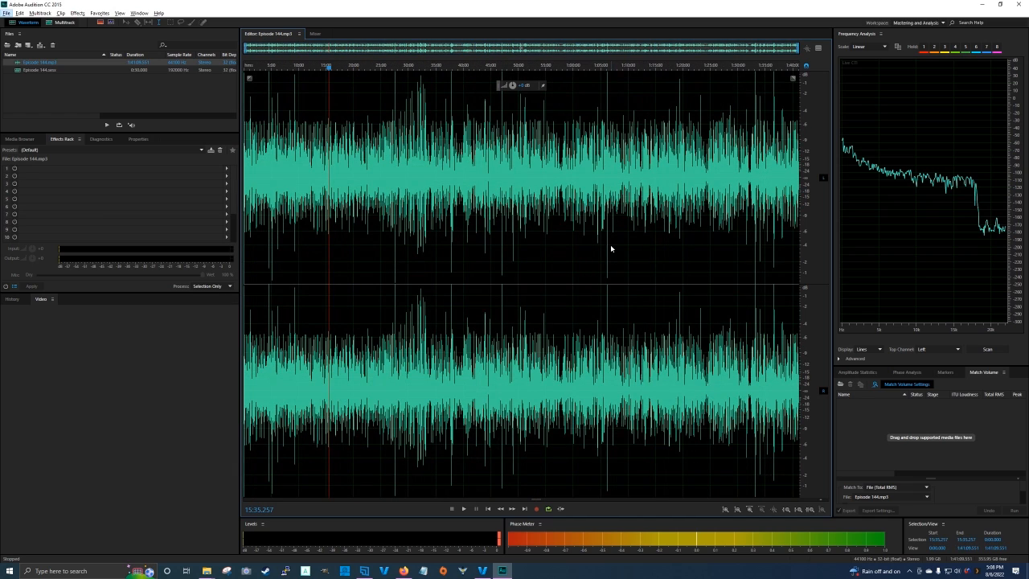
left_click(480, 265)
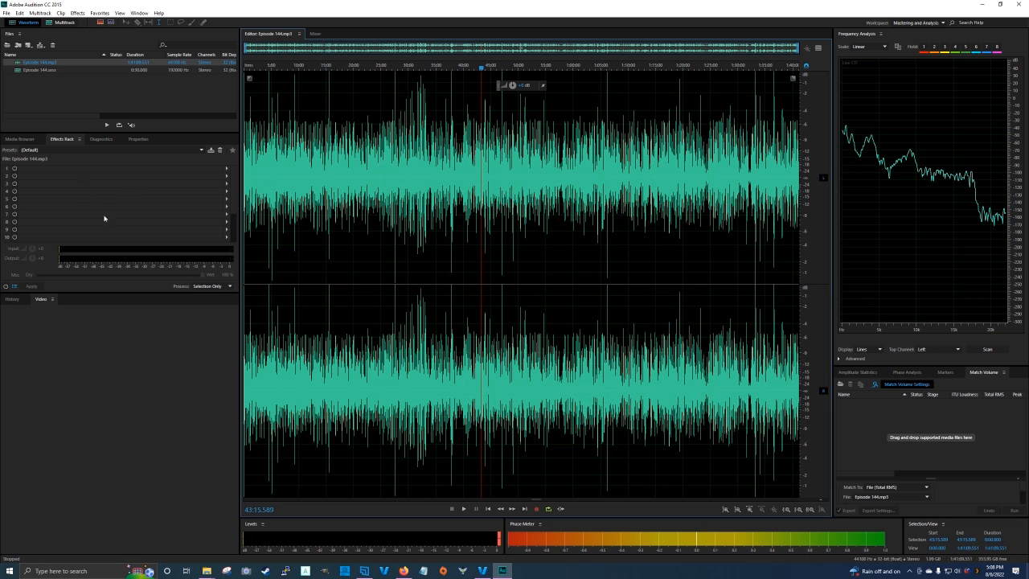
Apply the Podcast Voice effects rack preset to Episode 144.mp3
left_click(47, 159)
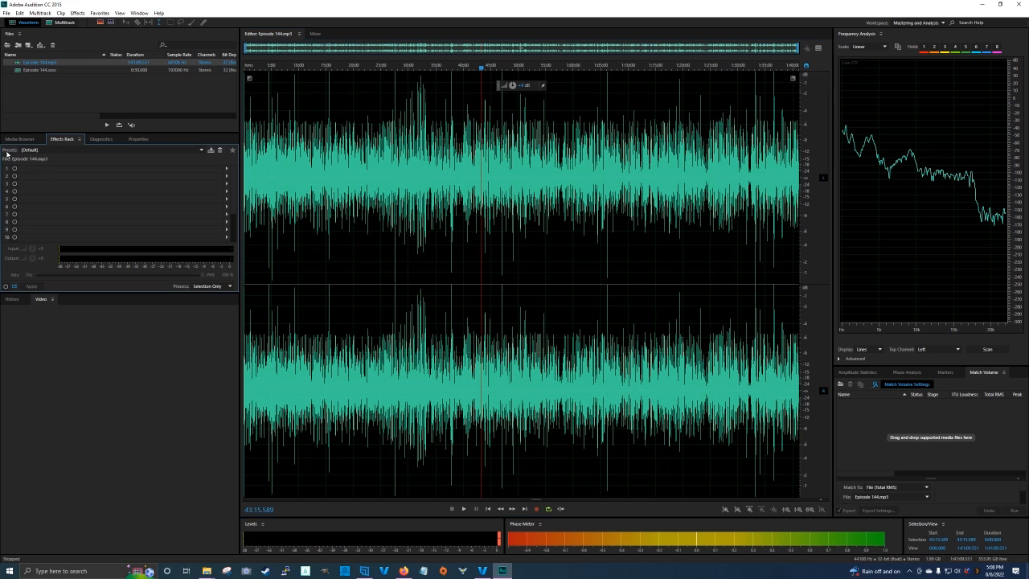
left_click(202, 151)
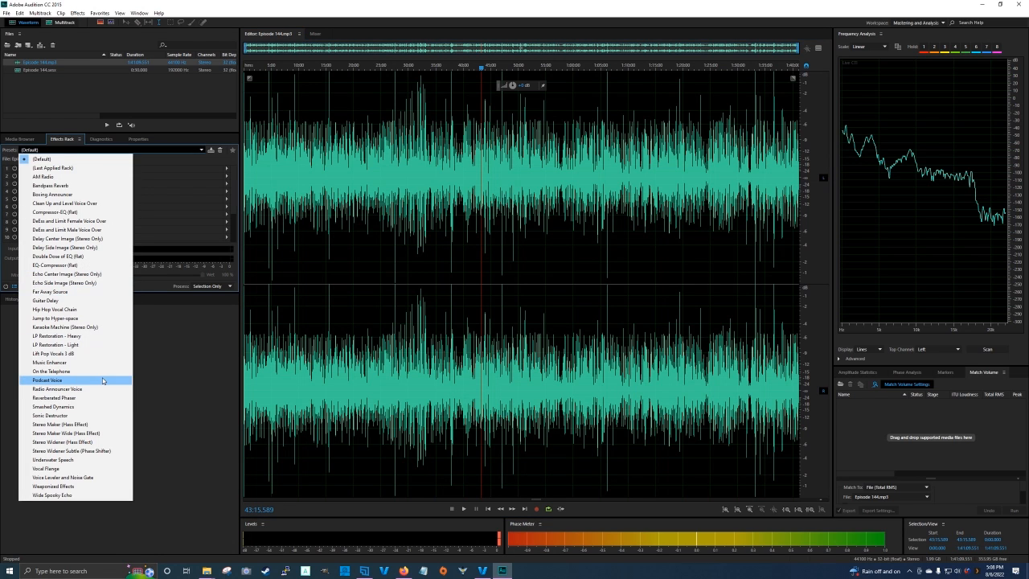
left_click(63, 380)
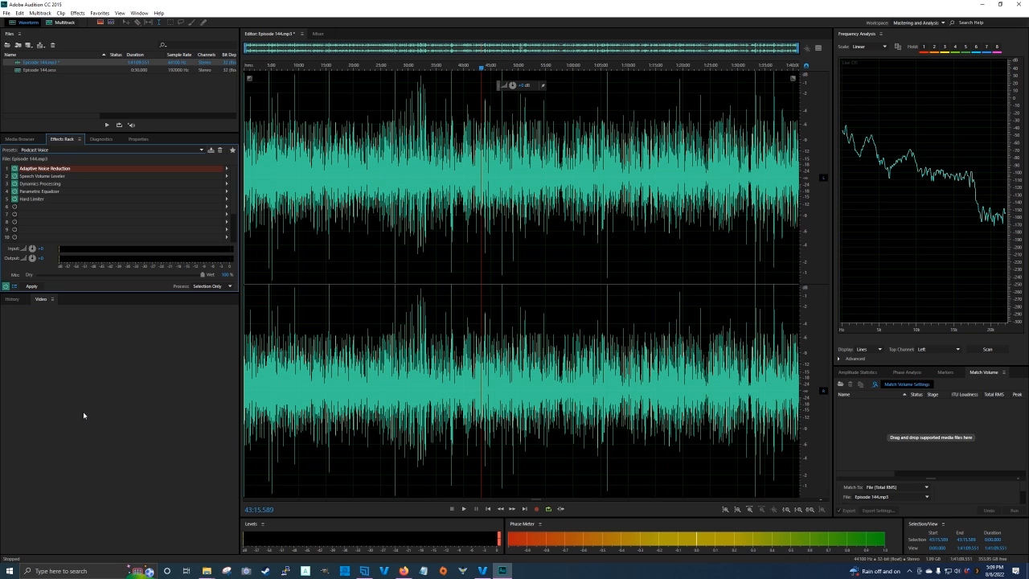
left_click(103, 435)
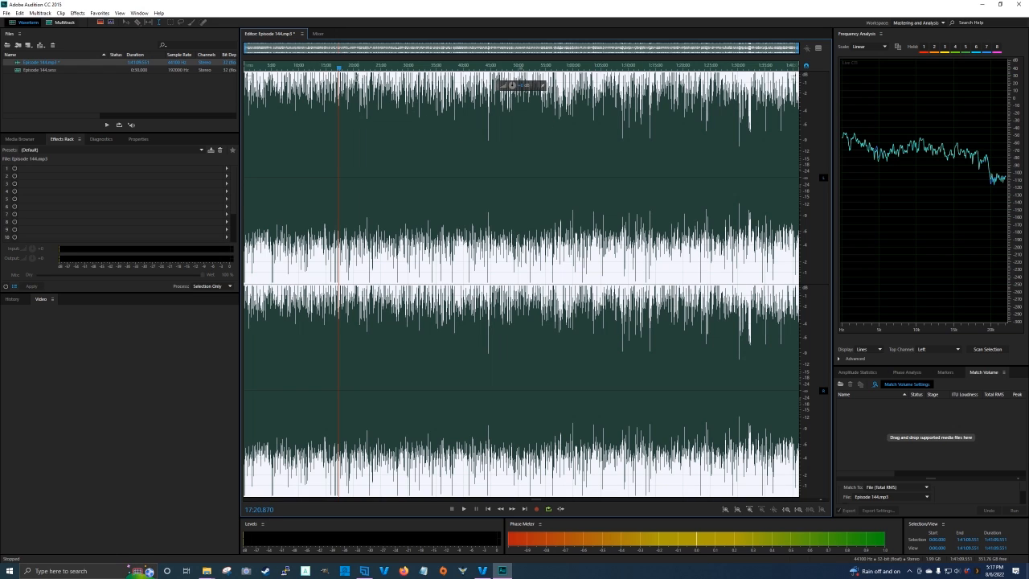
Inspect the processed waveform and play it from about 17:20 to 17:34
scroll(807, 79, "up", 1)
scroll(807, 78, "down", 1)
scroll(807, 78, "up", 2)
scroll(806, 77, "down", 2)
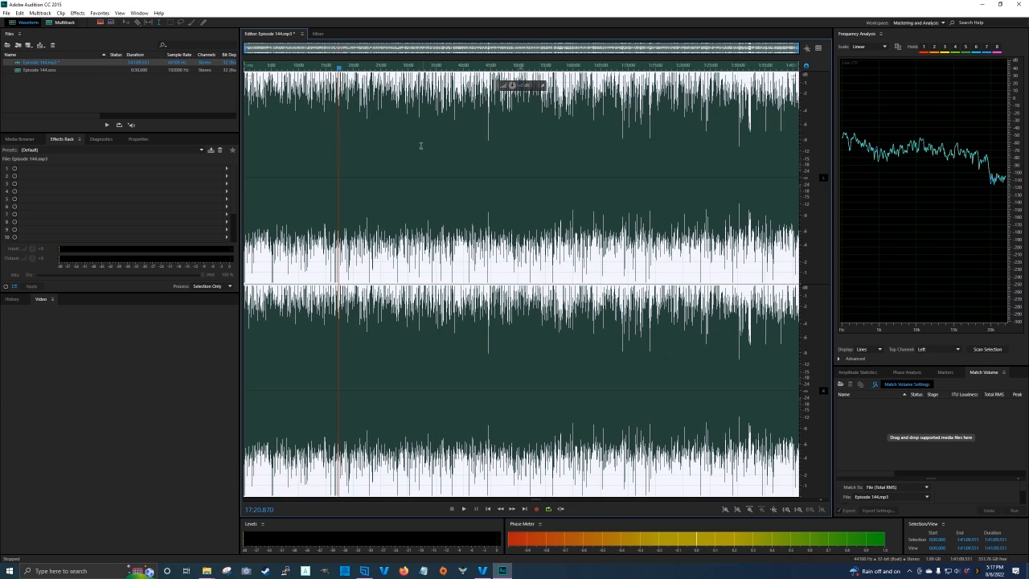
key("space")
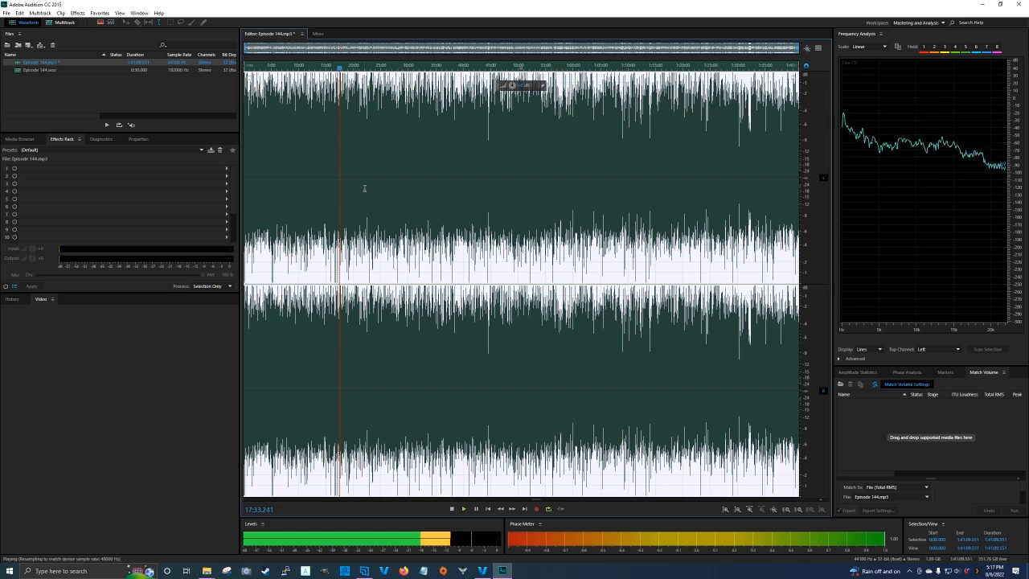
key("space")
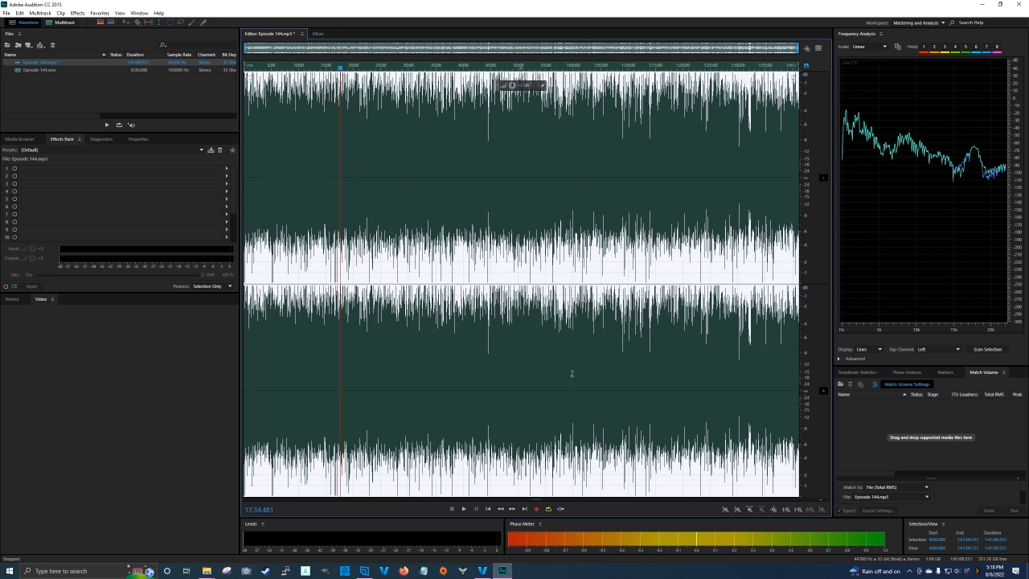
Listen to the processed audio from about 24:15 while adjusting the system volume, stopping at about 24:26
left_click(378, 67)
key("space")
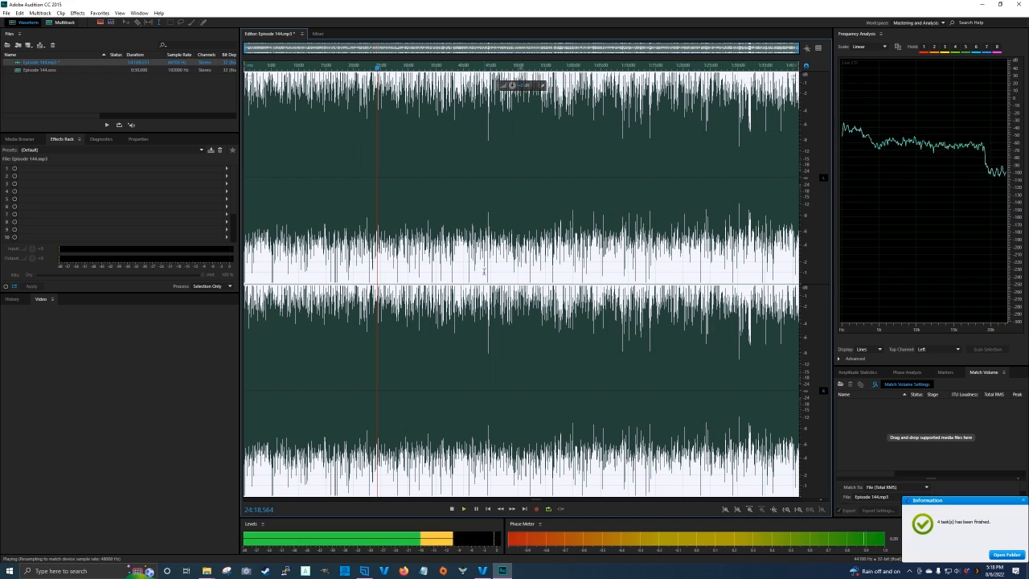
key("XF86AudioLowerVolume")
key("XF86AudioLowerVolume")
key("XF86AudioLowerVolume")
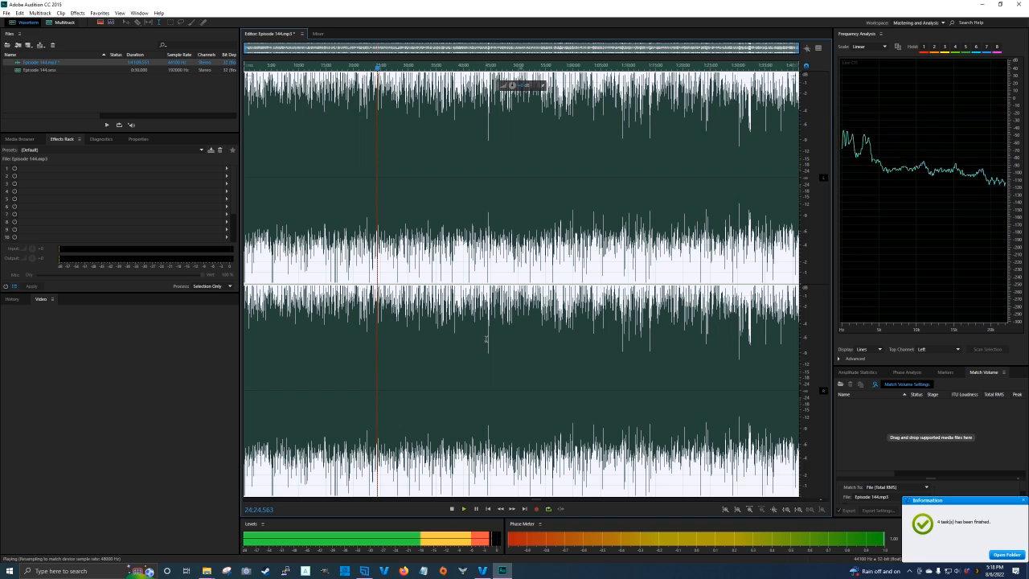
key("XF86AudioRaiseVolume")
key("XF86AudioRaiseVolume")
key("XF86AudioRaiseVolume")
key("XF86AudioRaiseVolume")
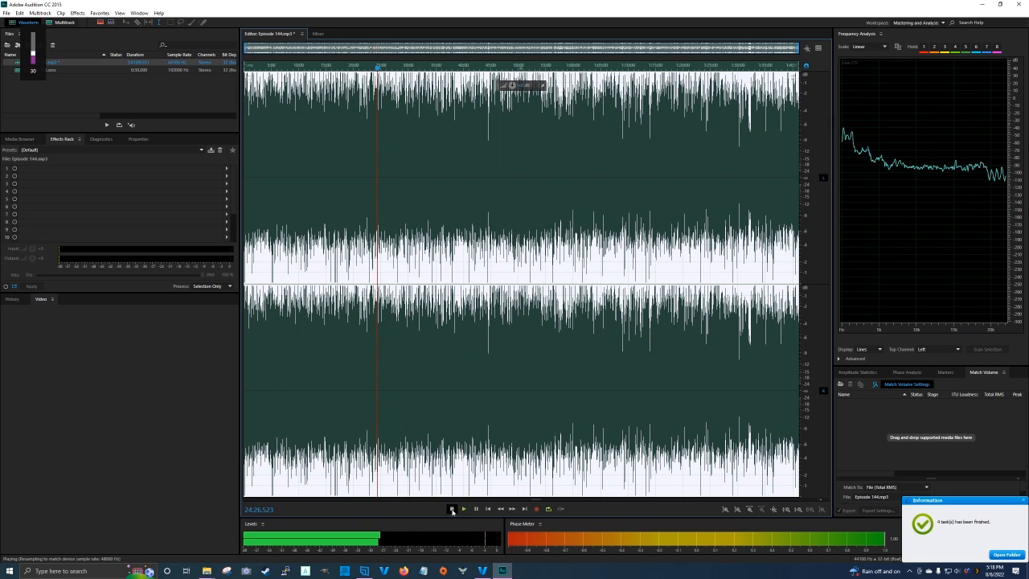
key("space")
Lower the system volume well below its listening level
key("XF86AudioLowerVolume")
key("XF86AudioLowerVolume")
key("XF86AudioLowerVolume")
key("XF86AudioLowerVolume")
key("XF86AudioLowerVolume")
key("XF86AudioLowerVolume")
key("XF86AudioLowerVolume")
key("XF86AudioLowerVolume")
key("XF86AudioLowerVolume")
key("XF86AudioLowerVolume")
key("XF86AudioLowerVolume")
key("XF86AudioLowerVolume")
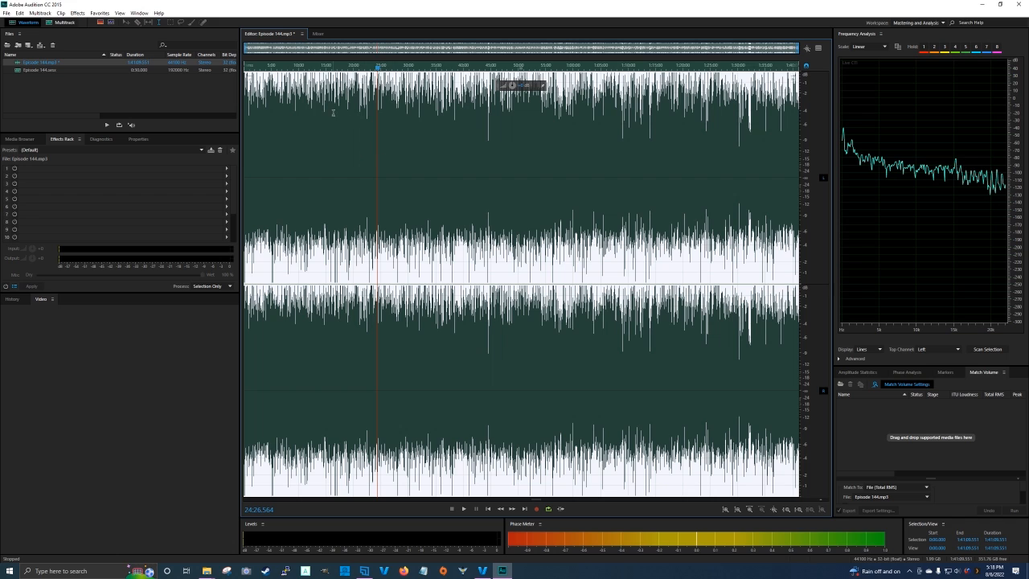
Review the available Noise Reduction / Restoration effects, including DeHummer and Click/Pop Eliminator, without applying any
left_click(78, 13)
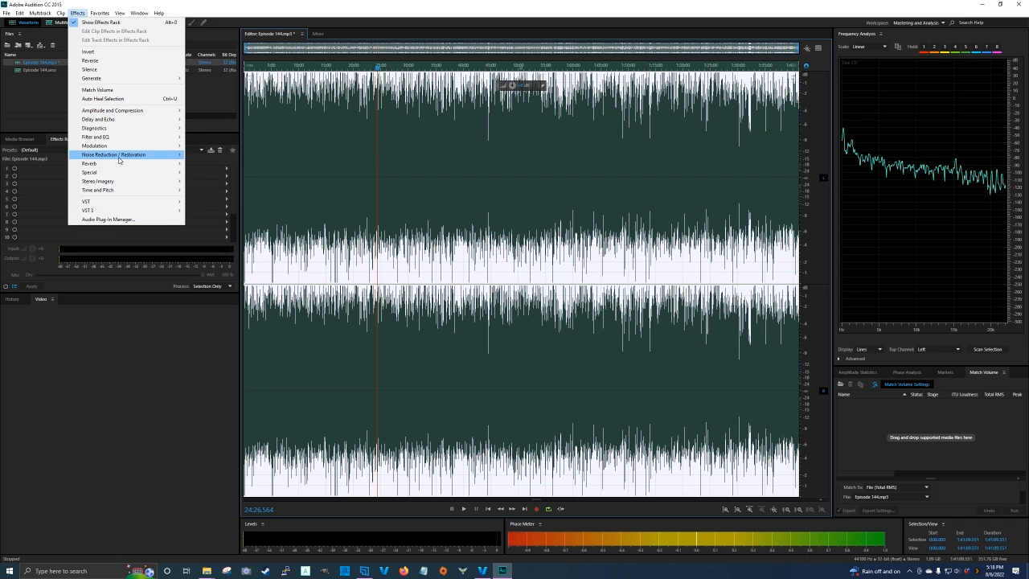
mouse_move(154, 158)
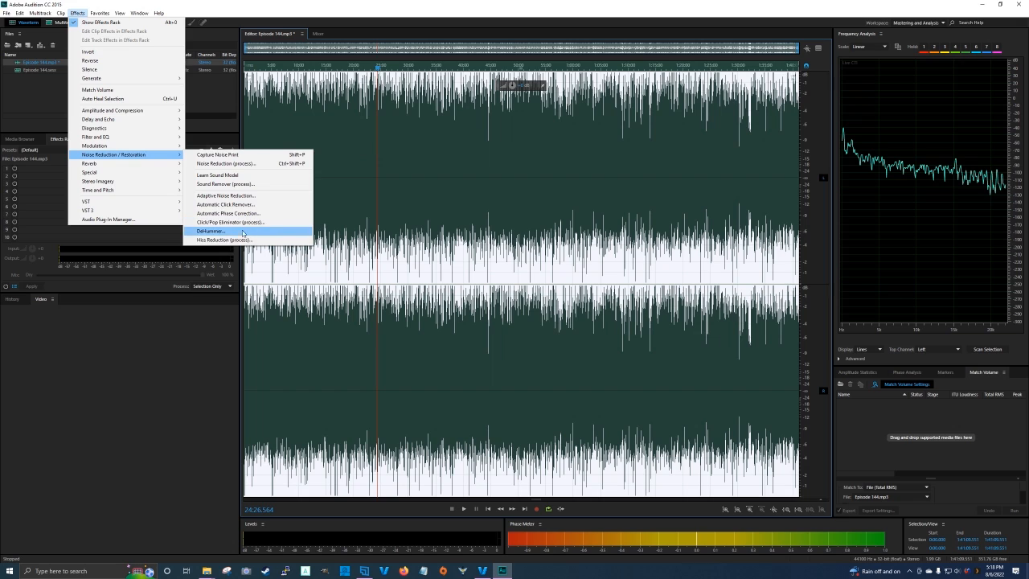
left_click(89, 227)
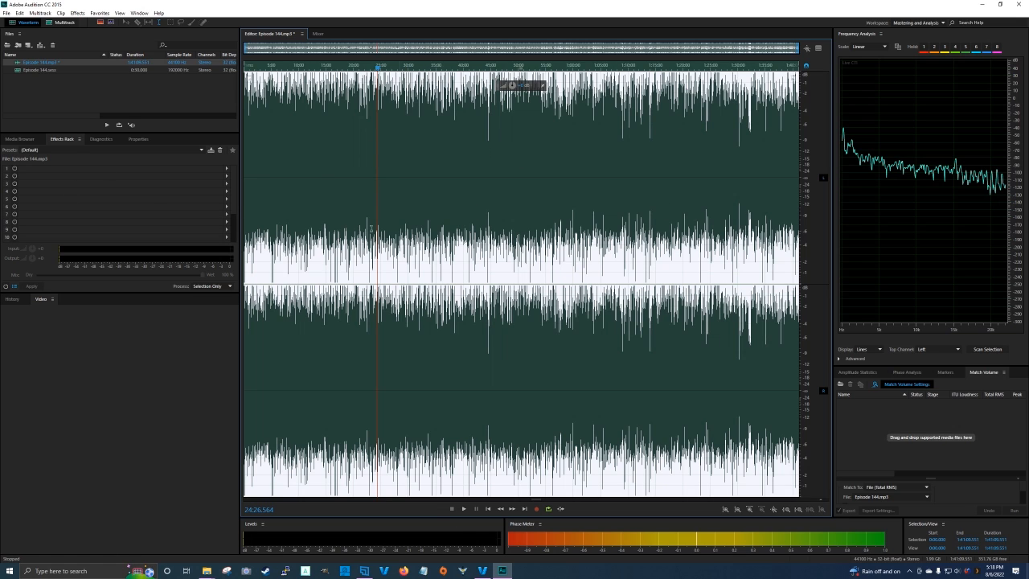
left_click(77, 13)
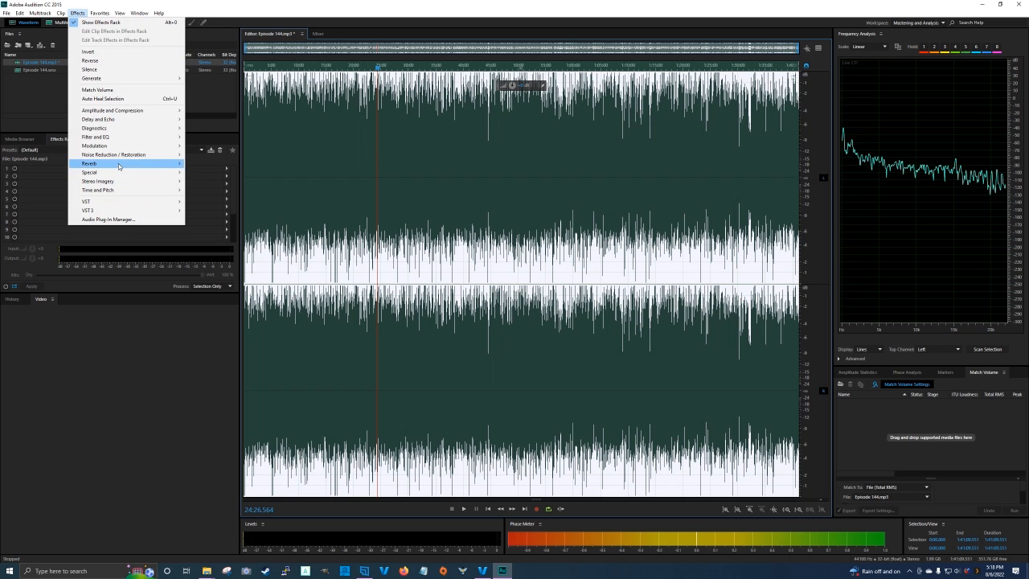
mouse_move(122, 155)
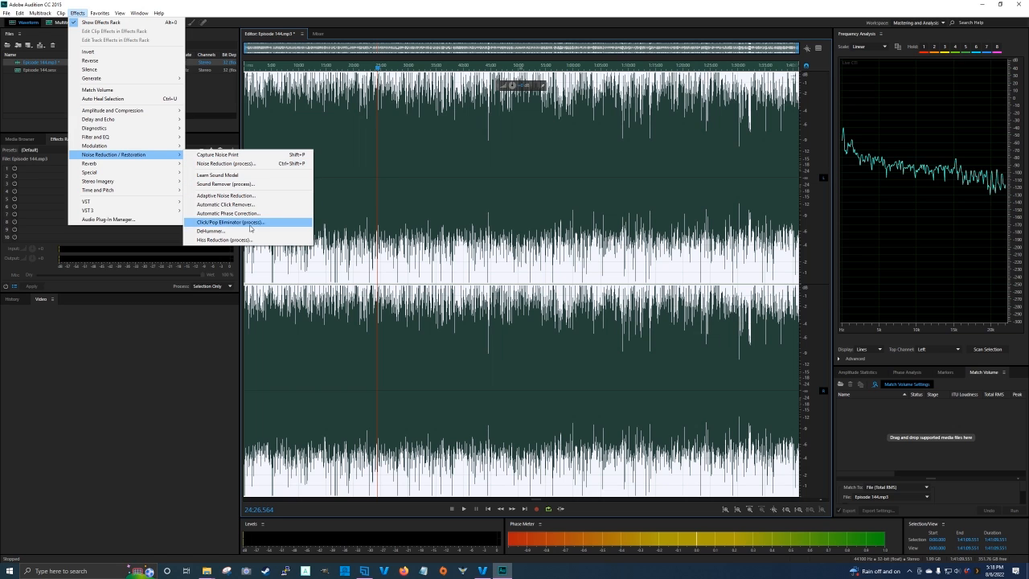
left_click(202, 340)
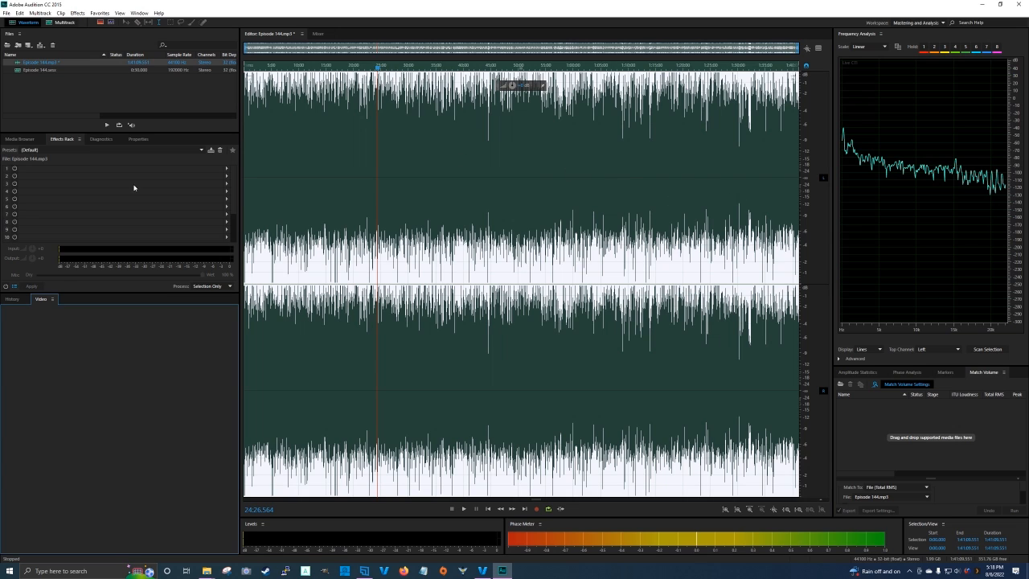
left_click(137, 118)
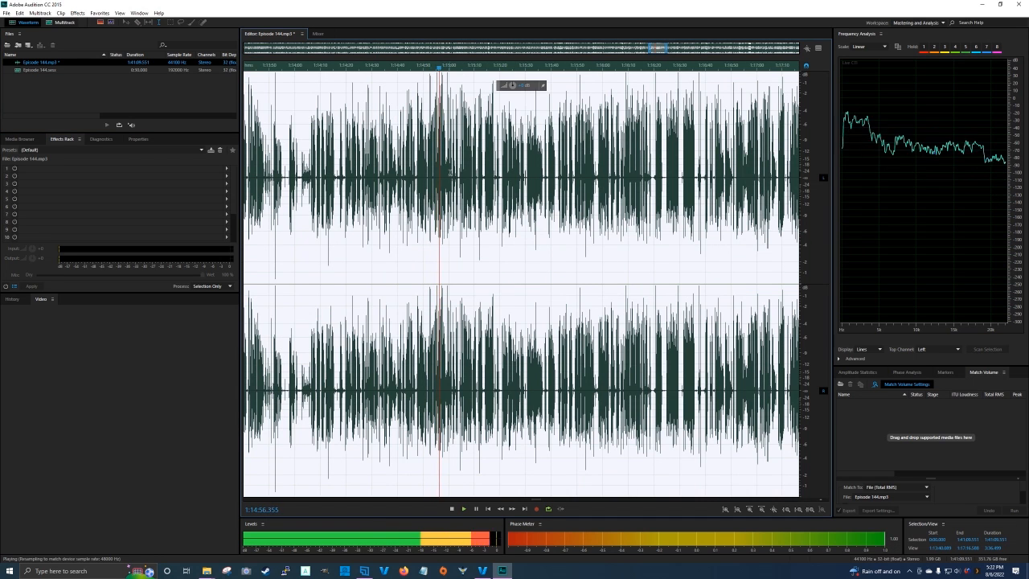
Inspect the waveform closely around 1:15:00 and replay the audio from about 1:14:52
scroll(451, 161, "up", 2)
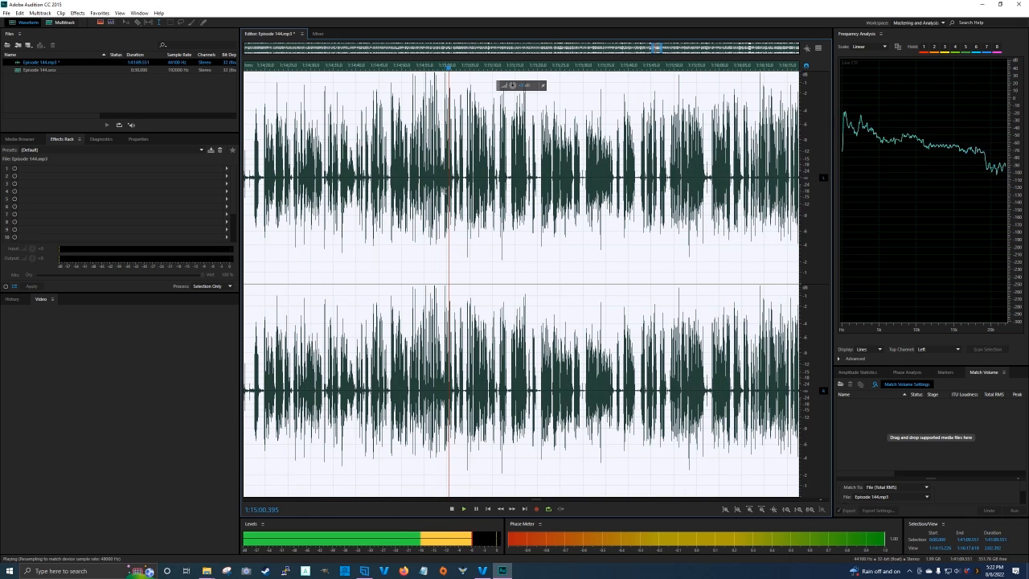
scroll(401, 73, "up", 1)
left_click(400, 72)
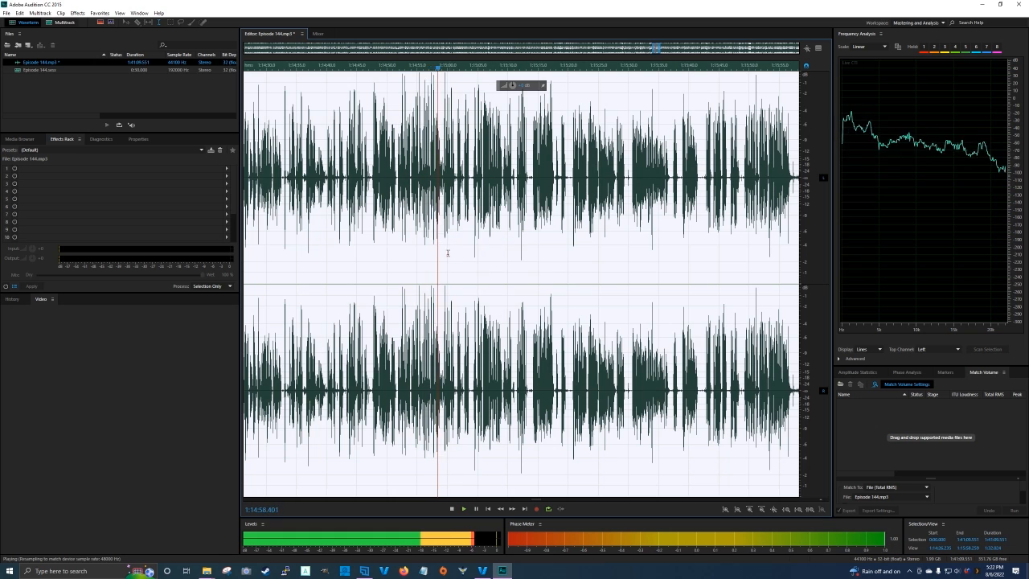
Spot-check the processed audio by playing it from about 1:15:48 and from about 1:22:09
scroll(443, 242, "down", 5)
left_click(482, 68)
key("space")
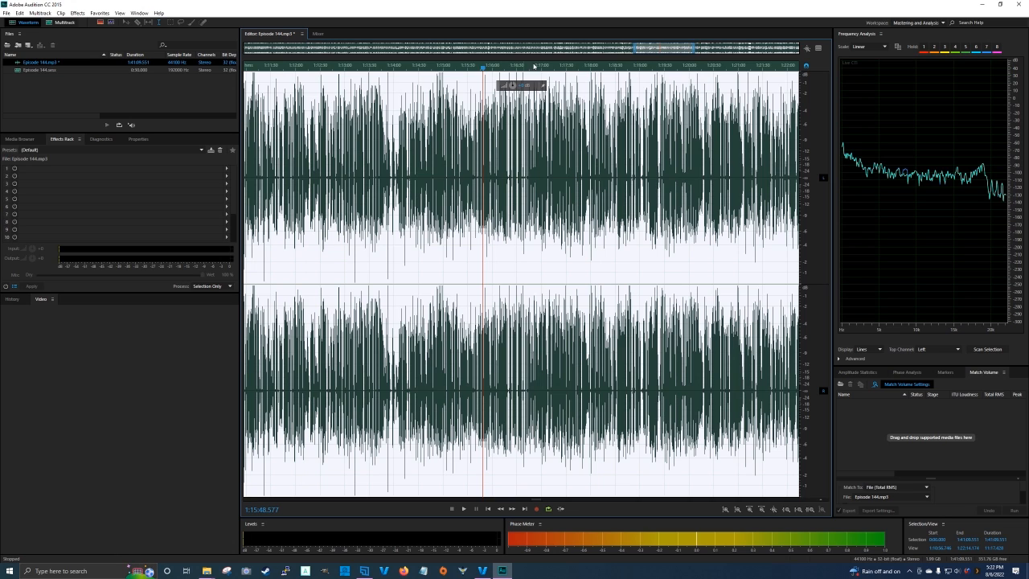
key("space")
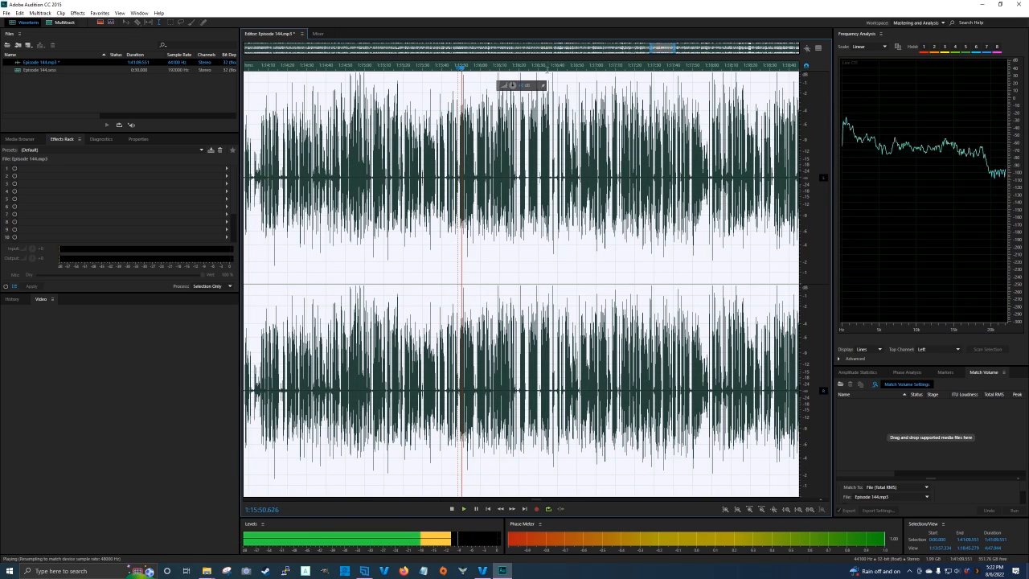
scroll(496, 109, "down", 3)
scroll(622, 88, "down", 2)
left_click(687, 71)
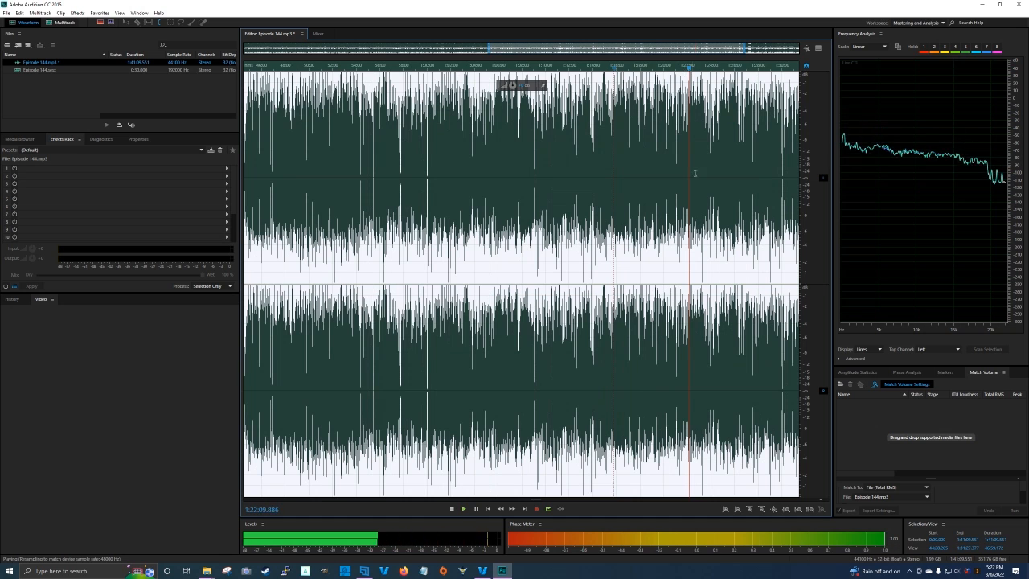
scroll(708, 180, "up", 2)
scroll(708, 180, "up", 1)
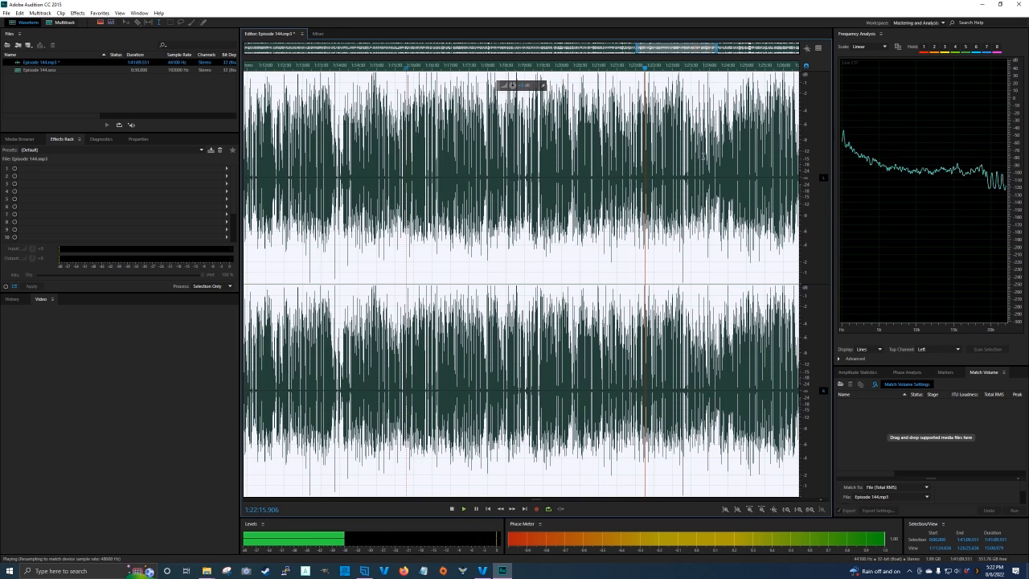
scroll(705, 160, "up", 1)
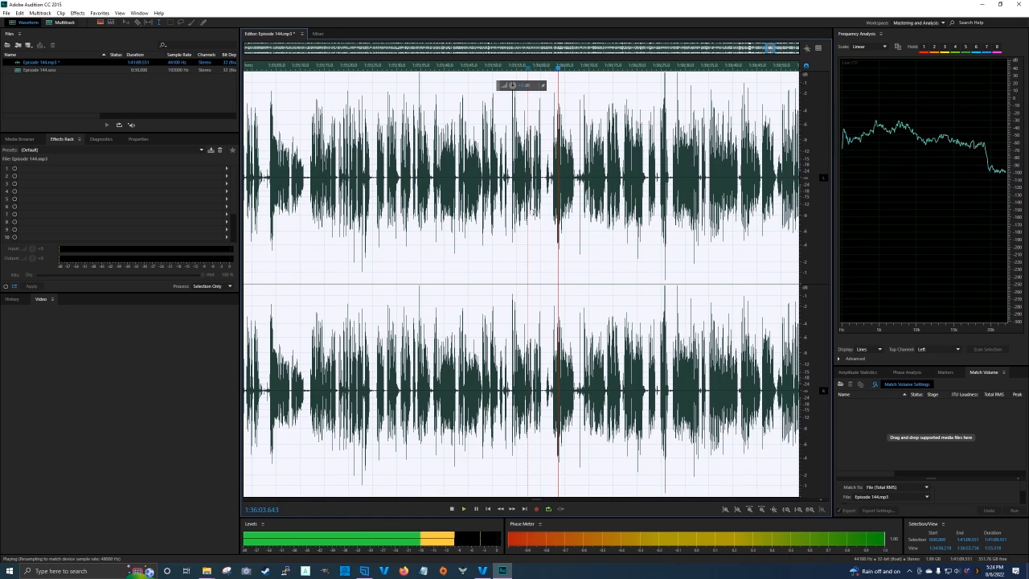
Stop playback, inspect the waveform closely around 1:36:01, and listen briefly from about 1:36:00.7
key("space")
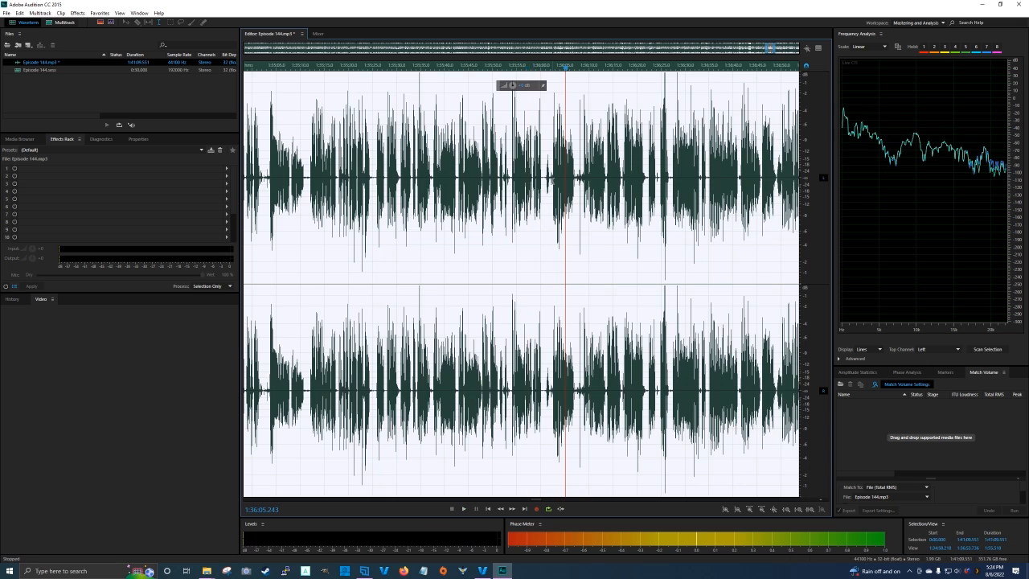
scroll(552, 182, "up", 4)
scroll(531, 187, "up", 3)
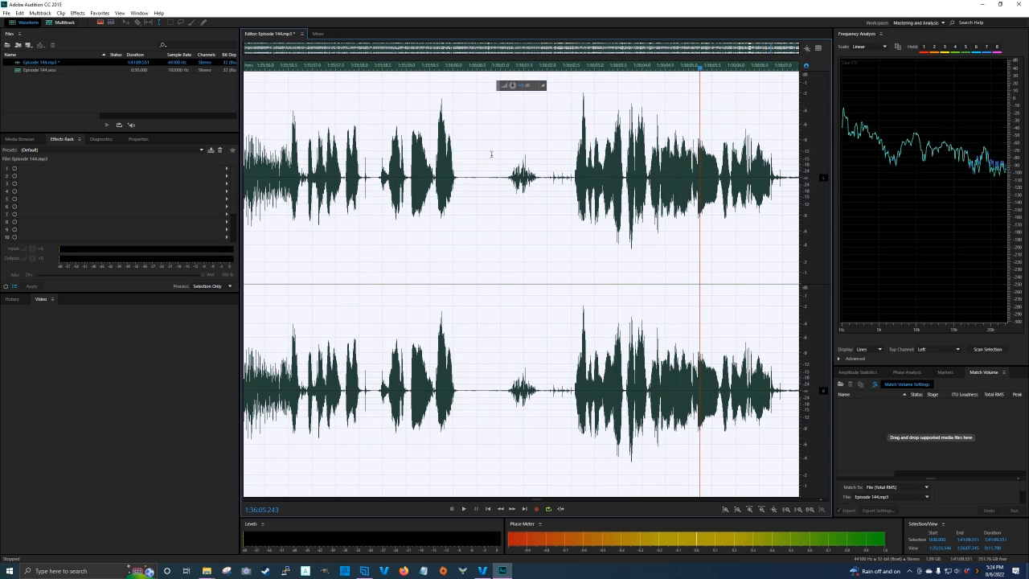
left_click(487, 69)
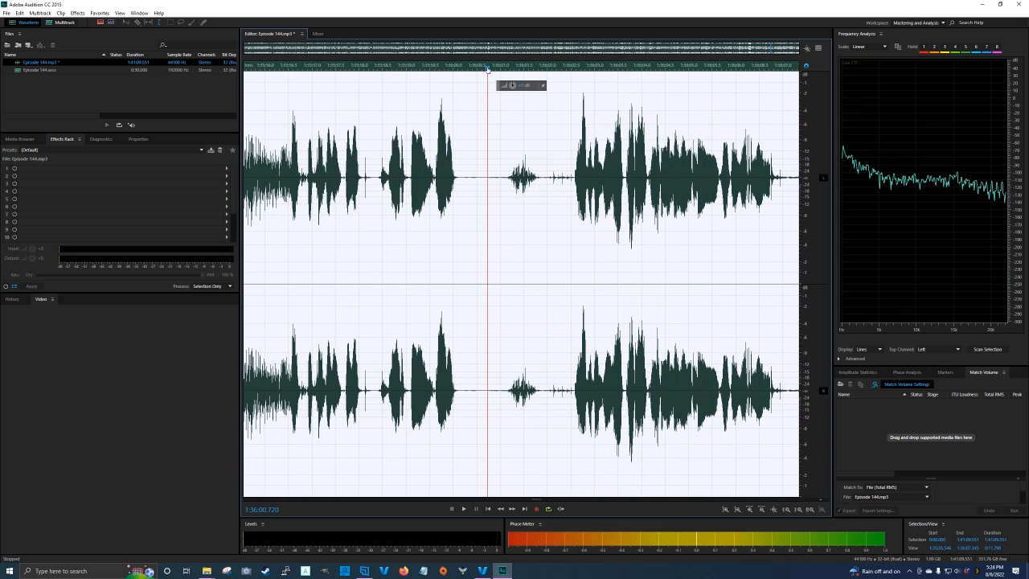
key("space")
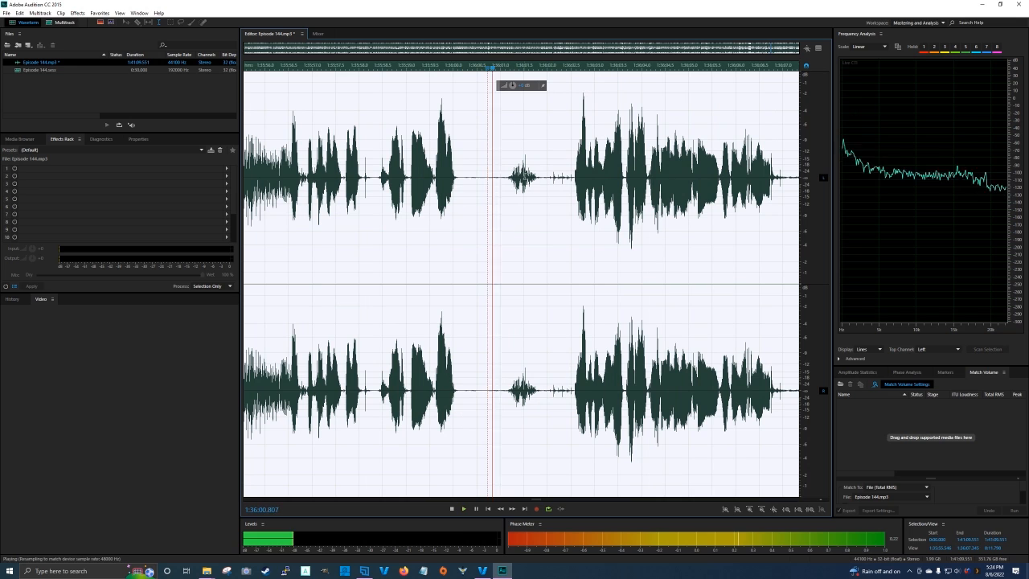
key("space")
Lower the volume of the faint sound between 1:36:01 and 1:36:02 to silence, and play the passage back
left_click_drag(547, 179, 500, 176)
left_click_drag(516, 86, 229, 569)
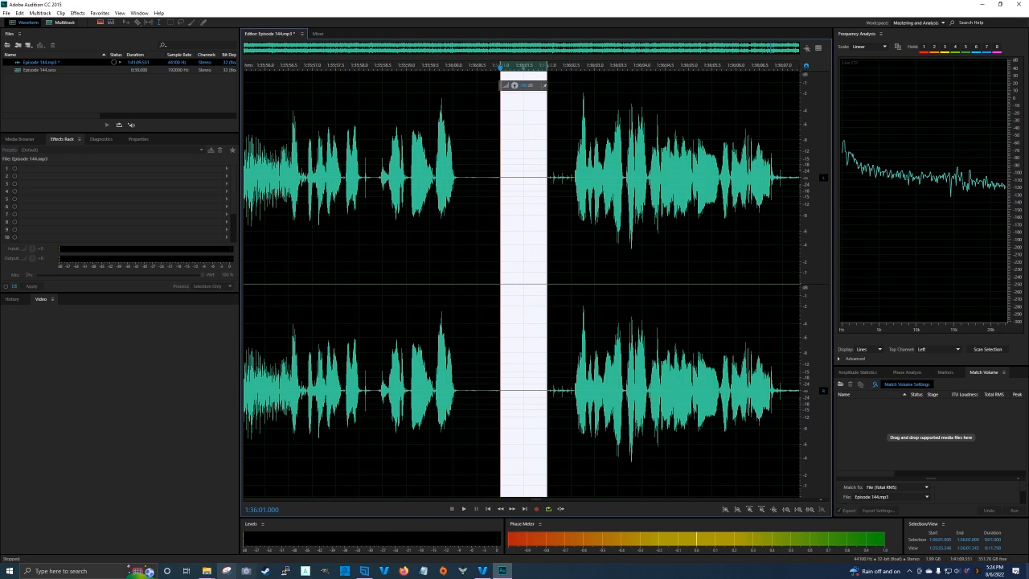
left_click(488, 257)
scroll(485, 255, "down", 5)
key("space")
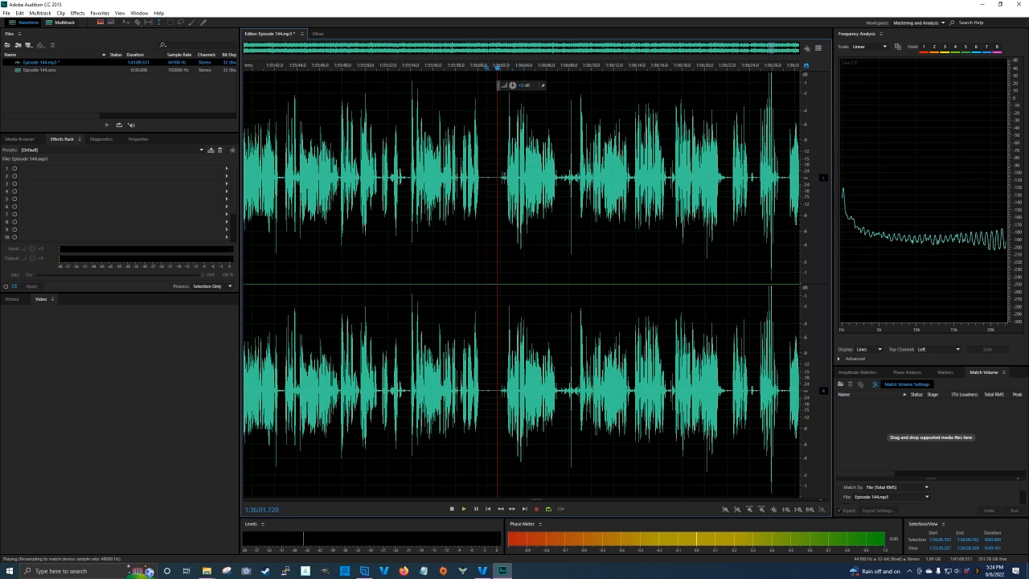
key("space")
Delete the one-second section from 1:36:01 to 1:36:02 and replay the audio across the cut
scroll(498, 182, "up", 5)
left_click_drag(505, 176, 470, 174)
key("Delete")
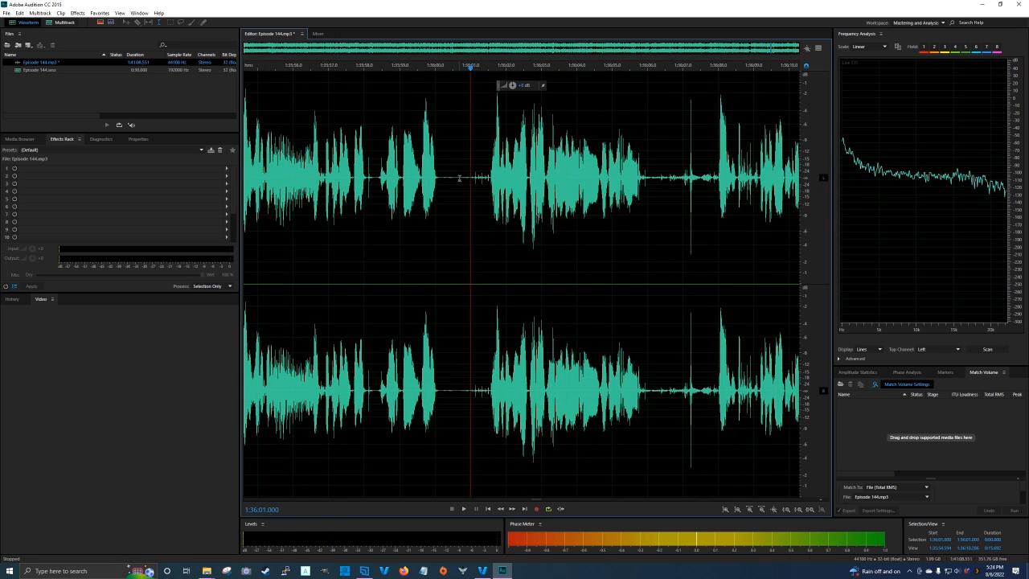
key("space")
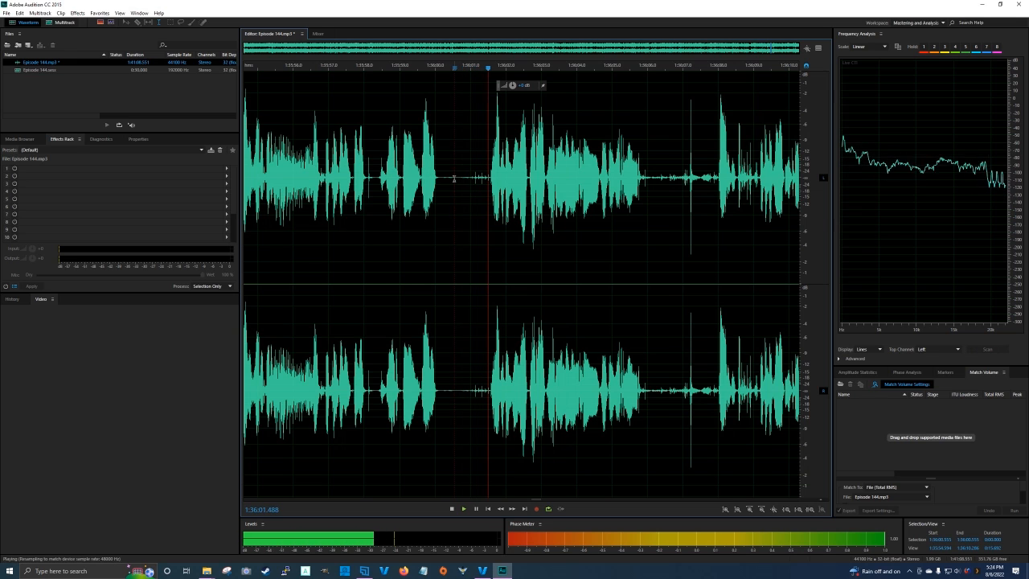
scroll(454, 266, "down", 2)
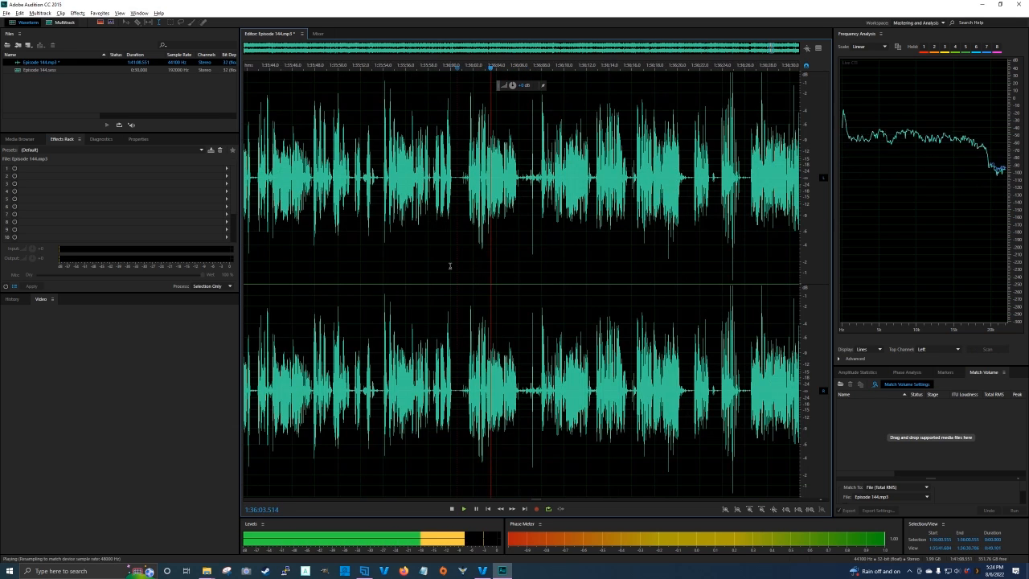
scroll(450, 266, "down", 4)
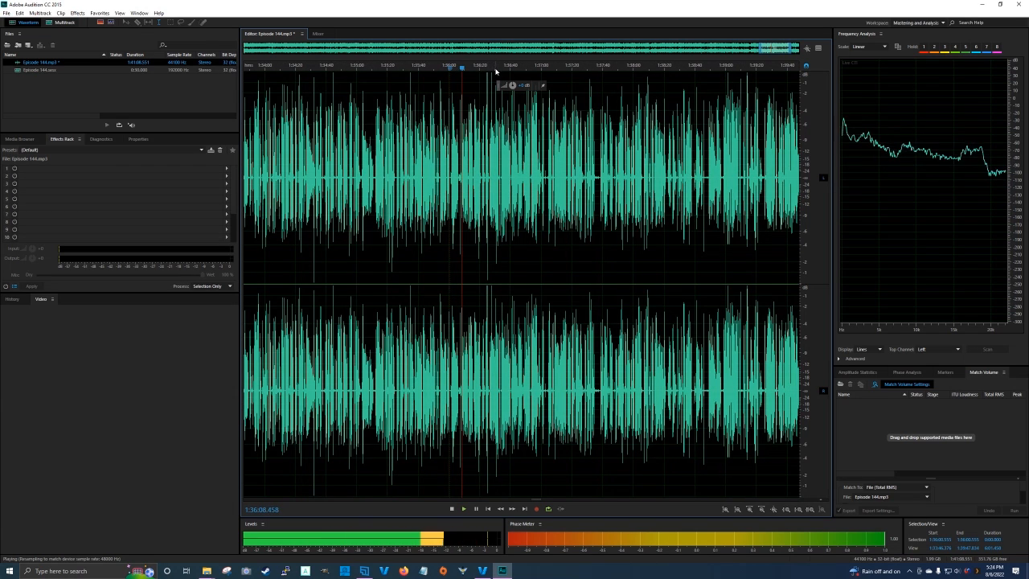
Listen to the discussion after about 1:36:30, and replay it from about 1:36:26 to judge it as a clip
left_click(495, 66)
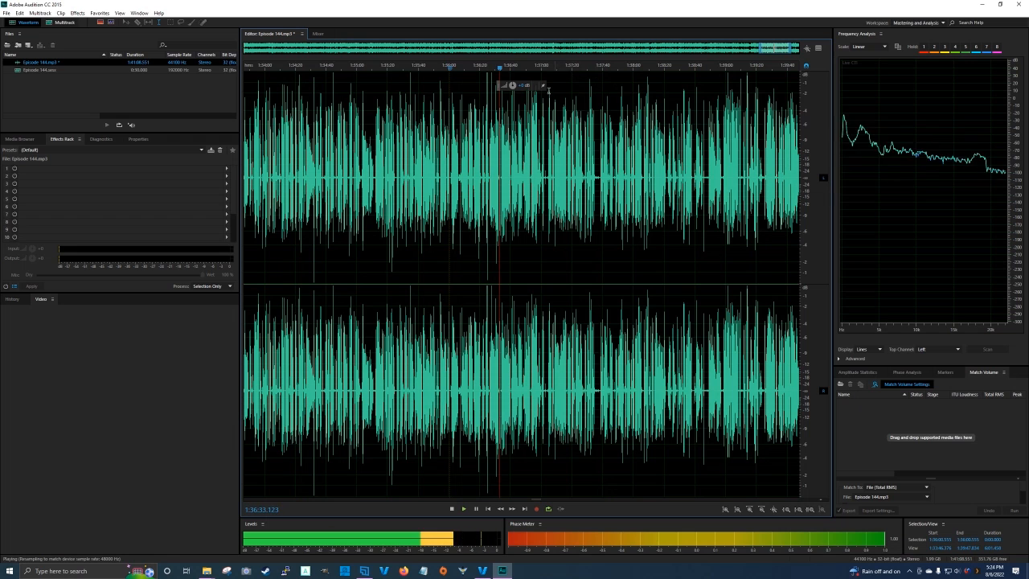
scroll(557, 73, "up", 2)
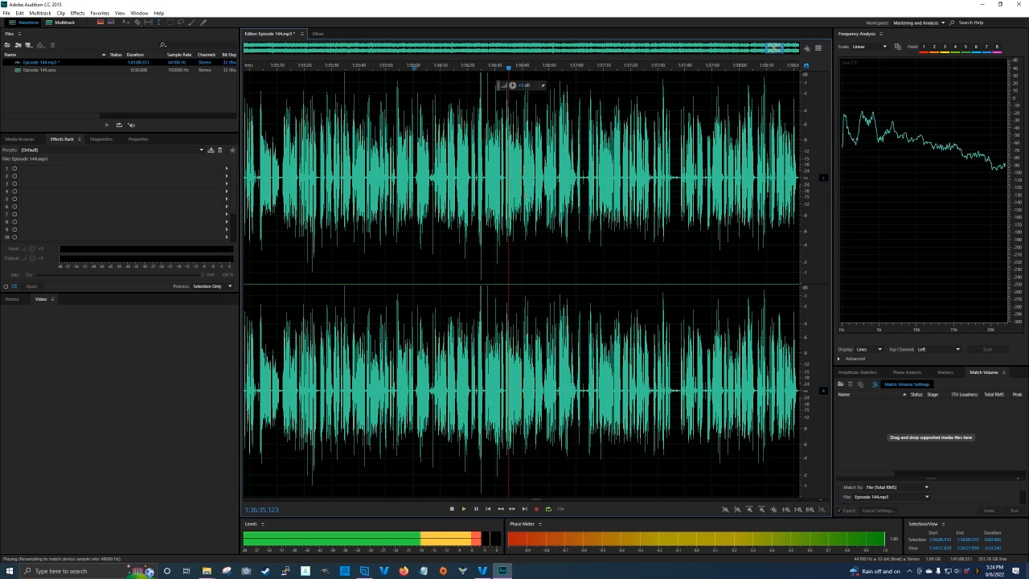
scroll(461, 219, "up", 3)
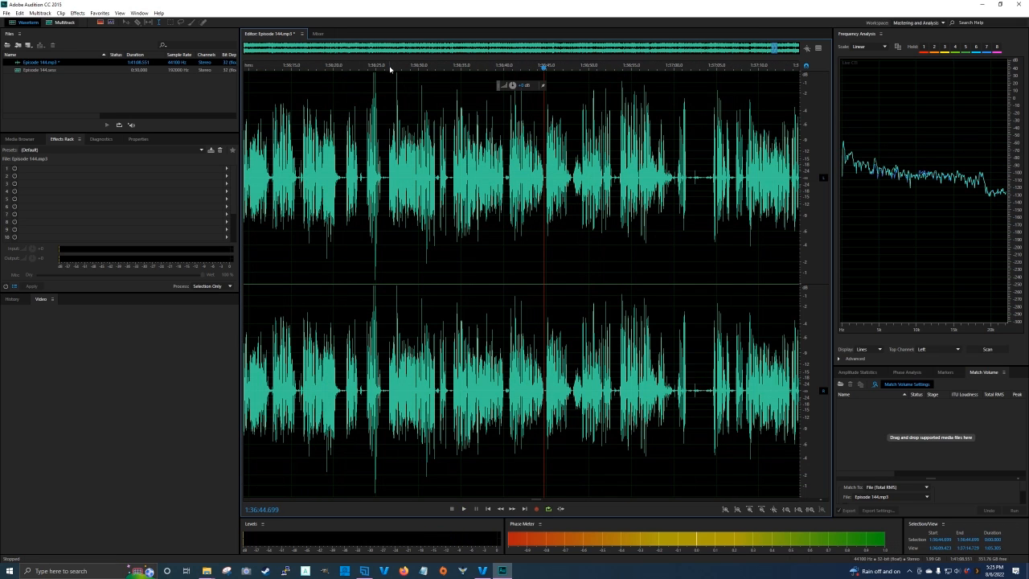
left_click(386, 69)
key("space")
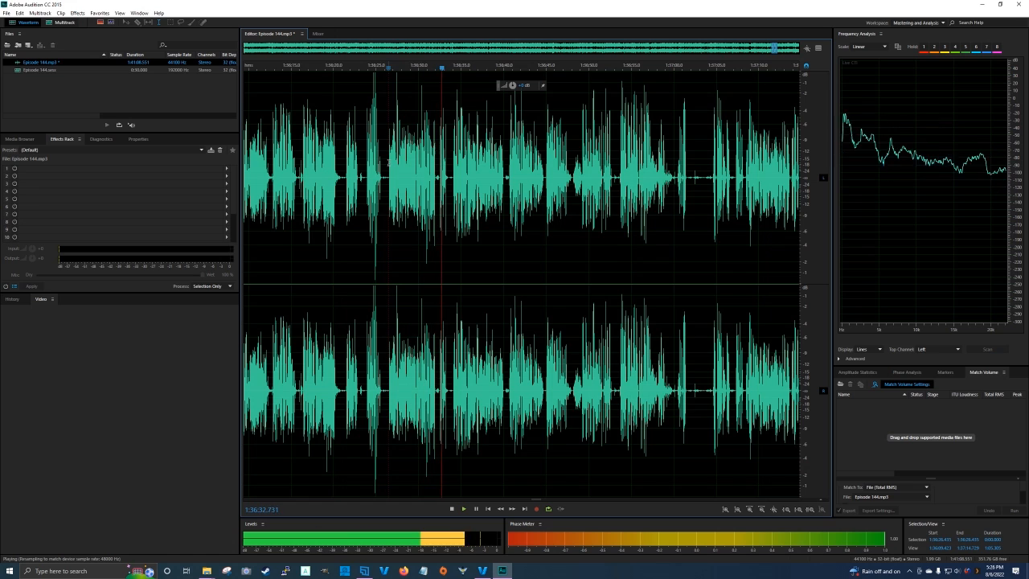
left_click_drag(389, 160, 546, 289)
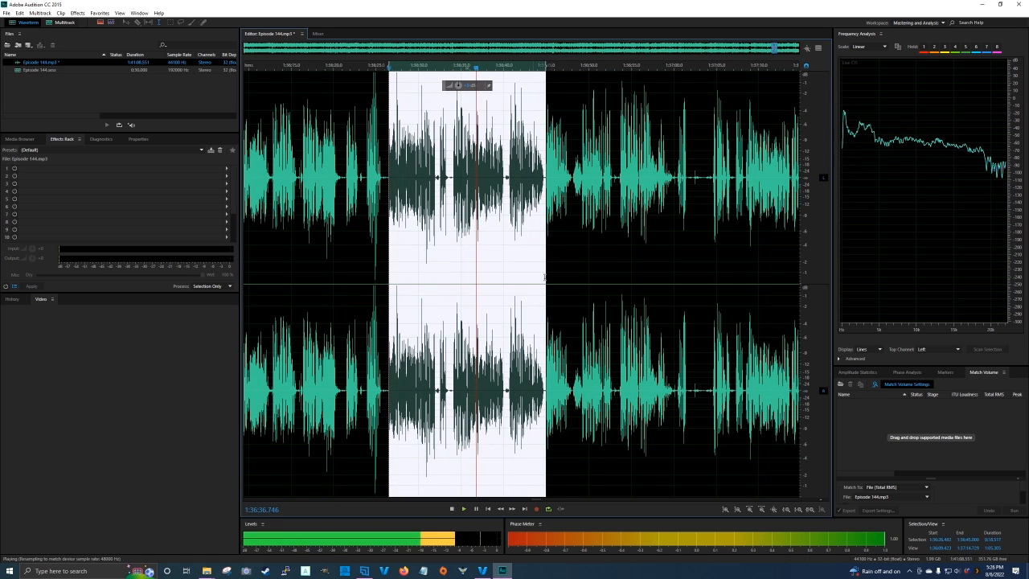
right_click(441, 143)
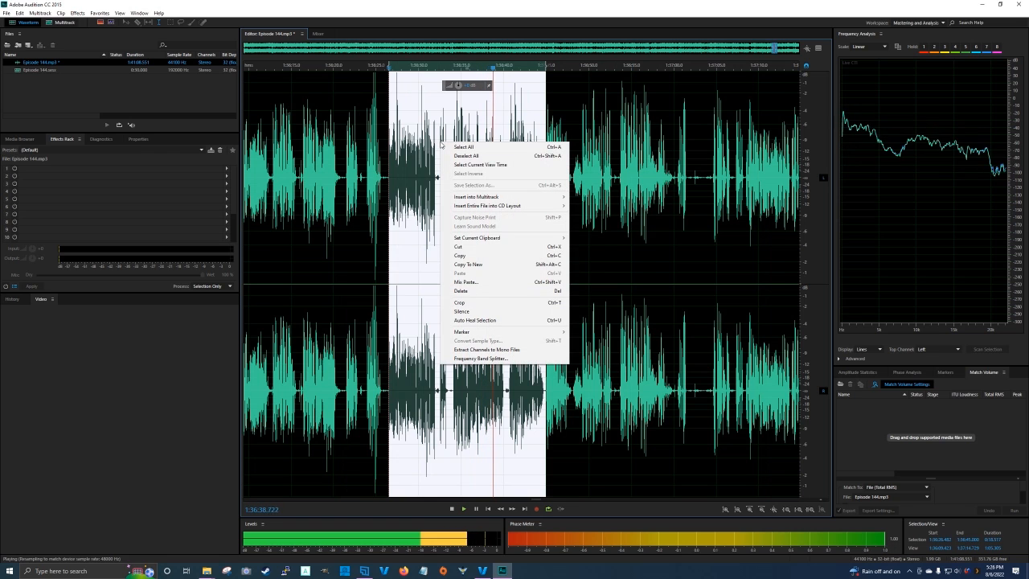
left_click(426, 125)
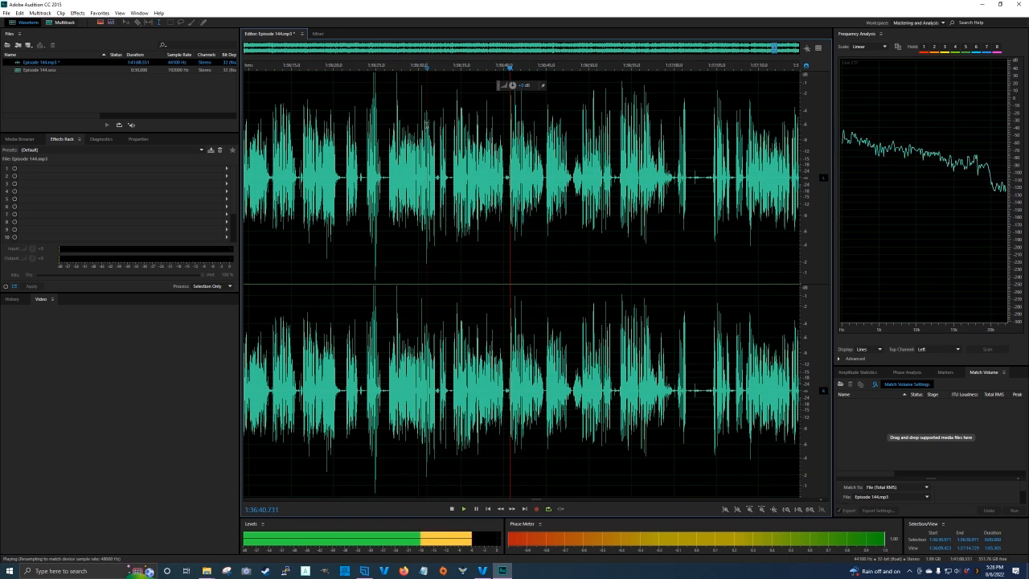
Copy the audio from about 1:36:26.4 to 1:36:45 into a new file
left_click_drag(389, 168, 545, 170)
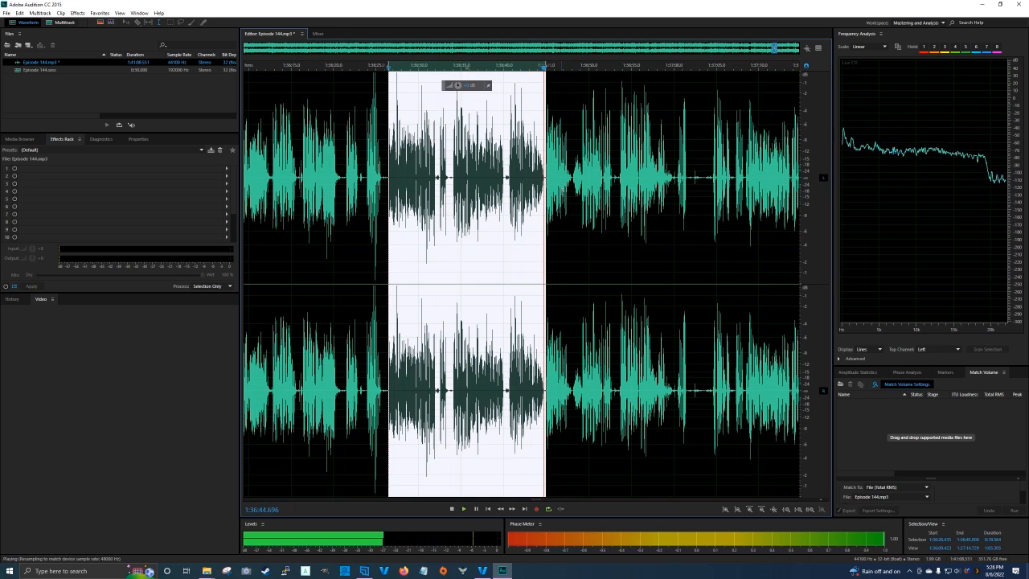
key("space")
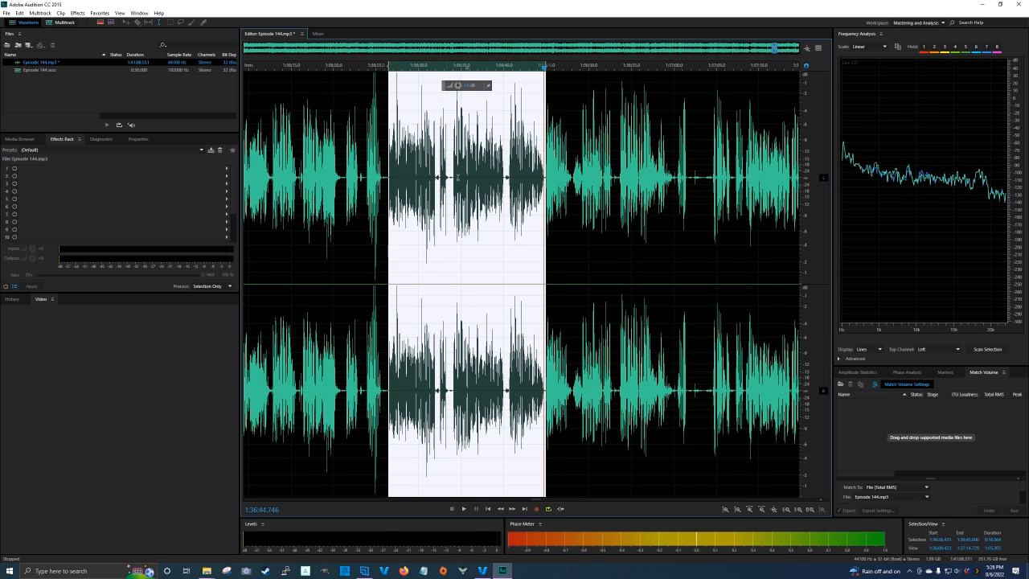
right_click(463, 150)
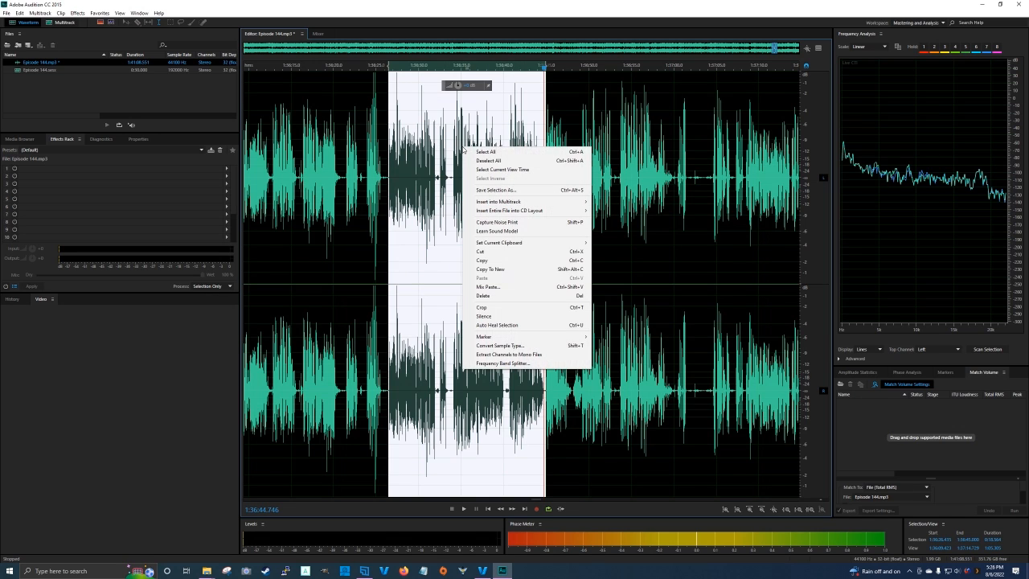
left_click(491, 269)
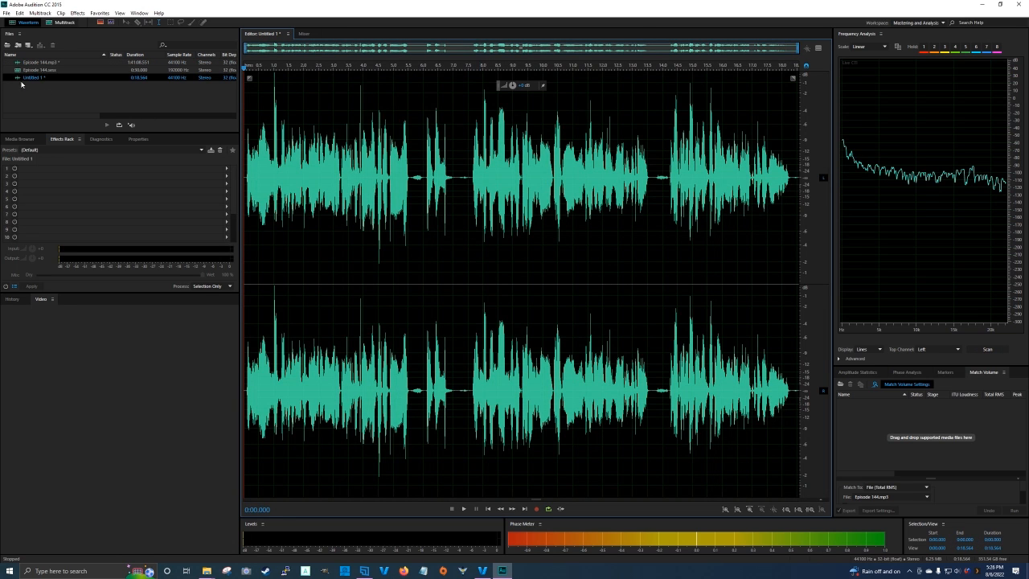
Open the Episode 144.sesx session in the multitrack editor
left_click(71, 95)
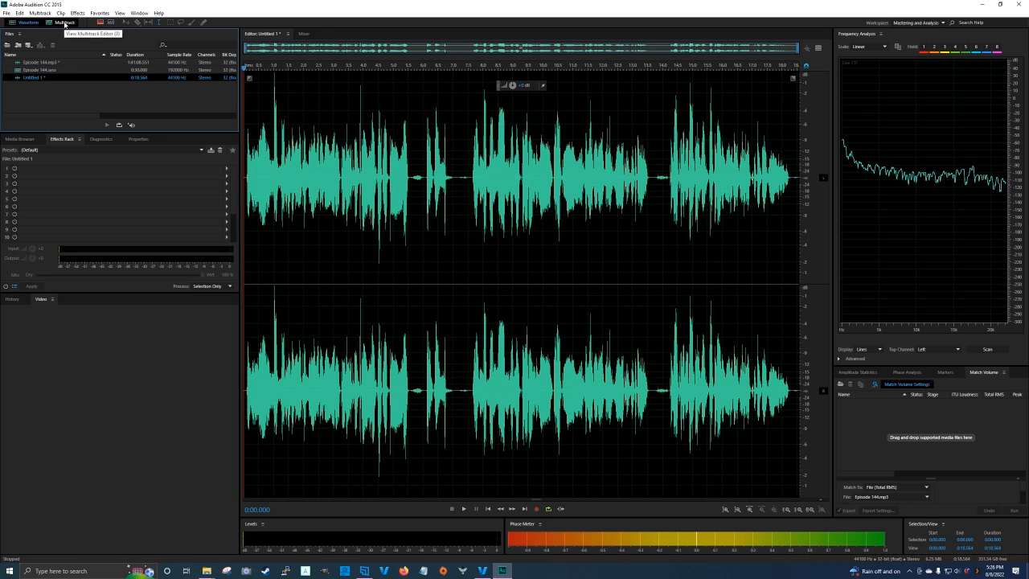
left_click(28, 72)
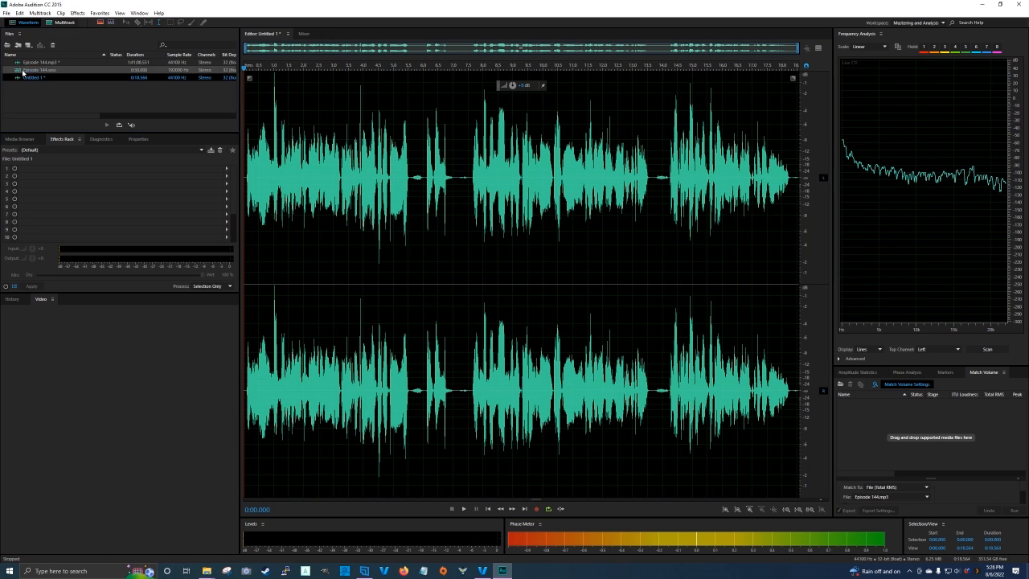
double_click(71, 70)
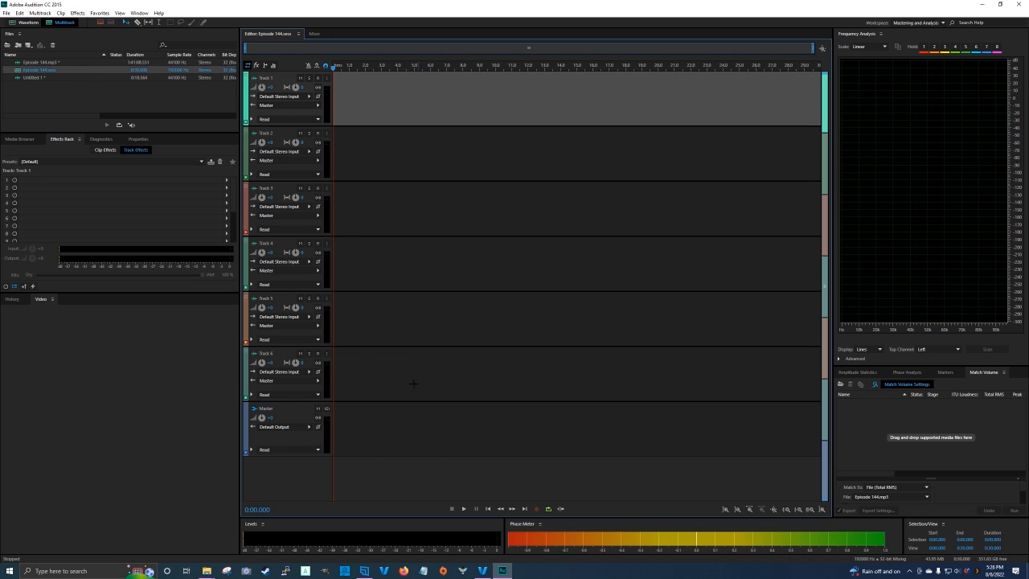
Switch to File Explorer and import Show Intro.wav from Drunk Tech Support's Audio > Segment intros > Mastered Intros folder into the project files
mouse_move(210, 572)
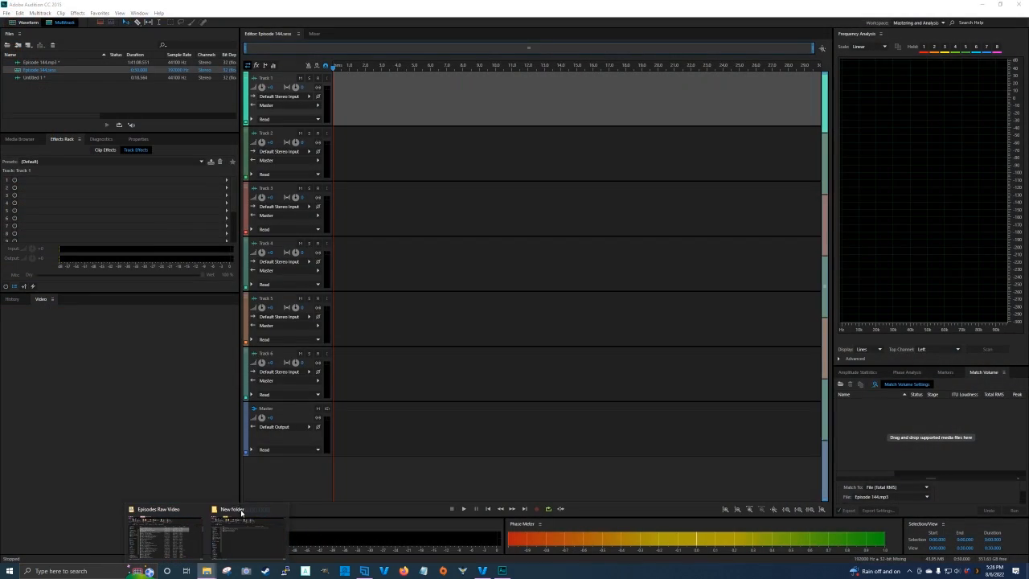
left_click(281, 509)
left_click(210, 527)
left_click(200, 186)
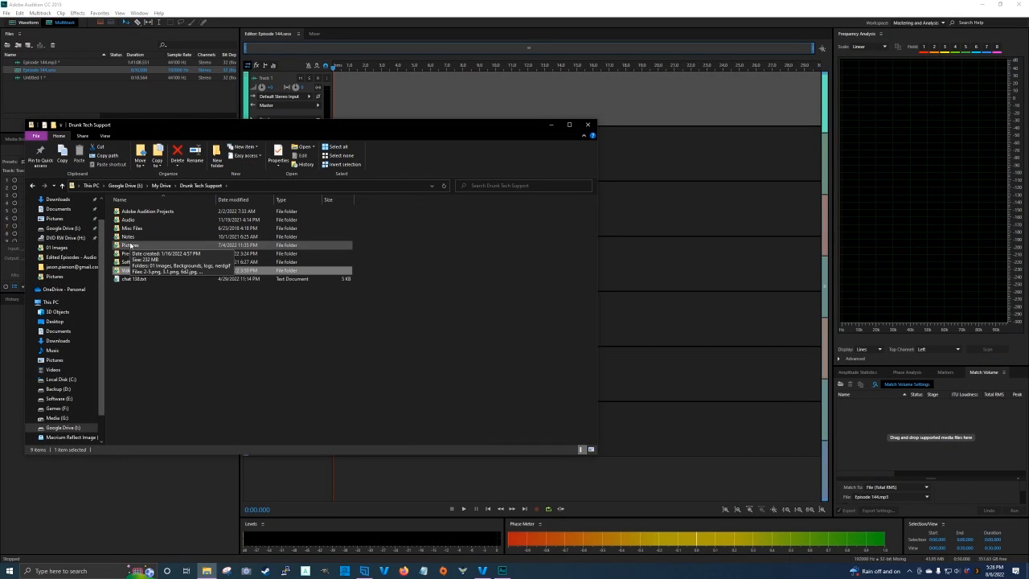
double_click(141, 220)
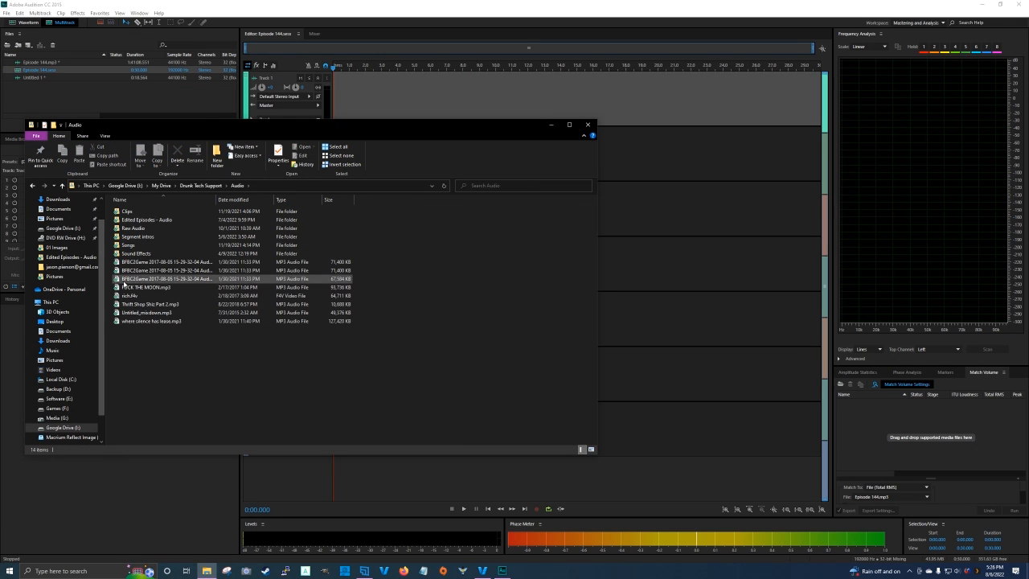
double_click(138, 236)
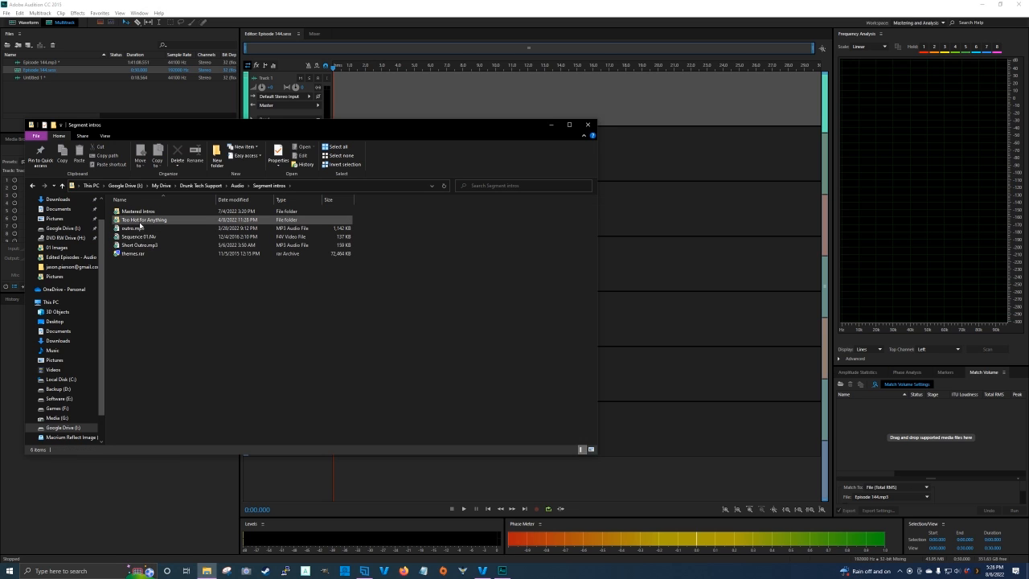
double_click(137, 210)
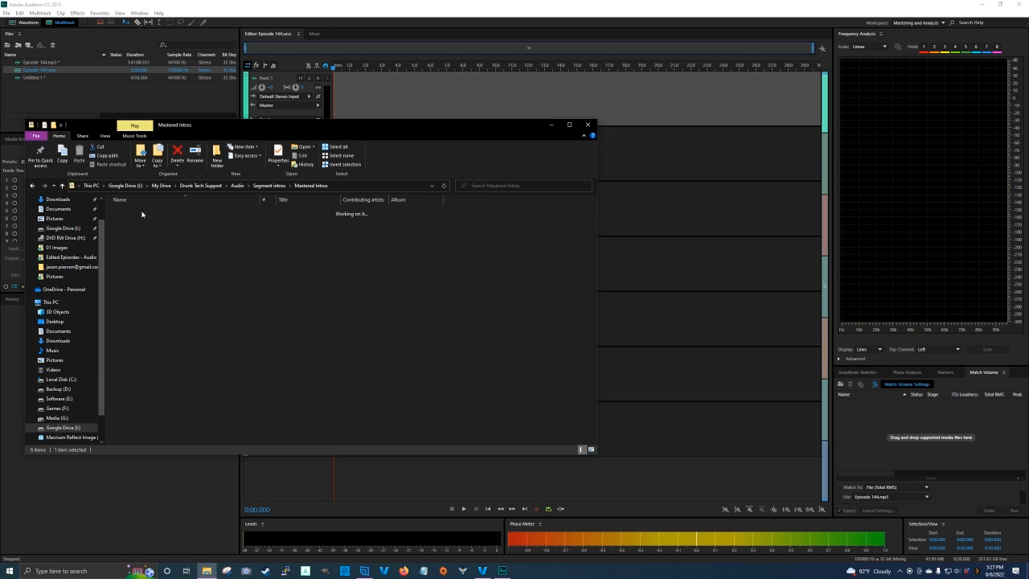
left_click_drag(137, 312, 109, 97)
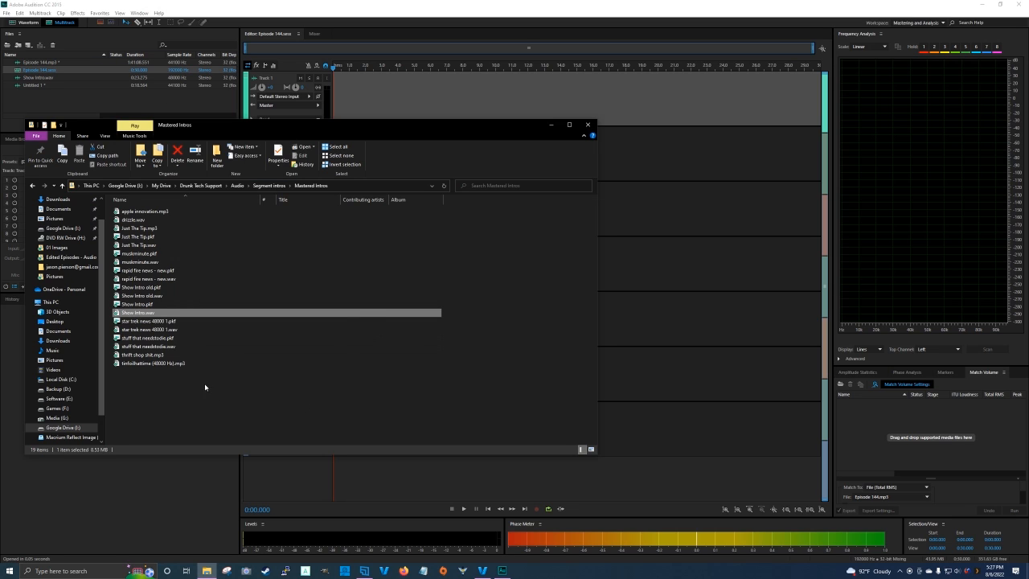
Preview outro.mp3 from the Segment intros folder and import it into the project files
left_click(268, 186)
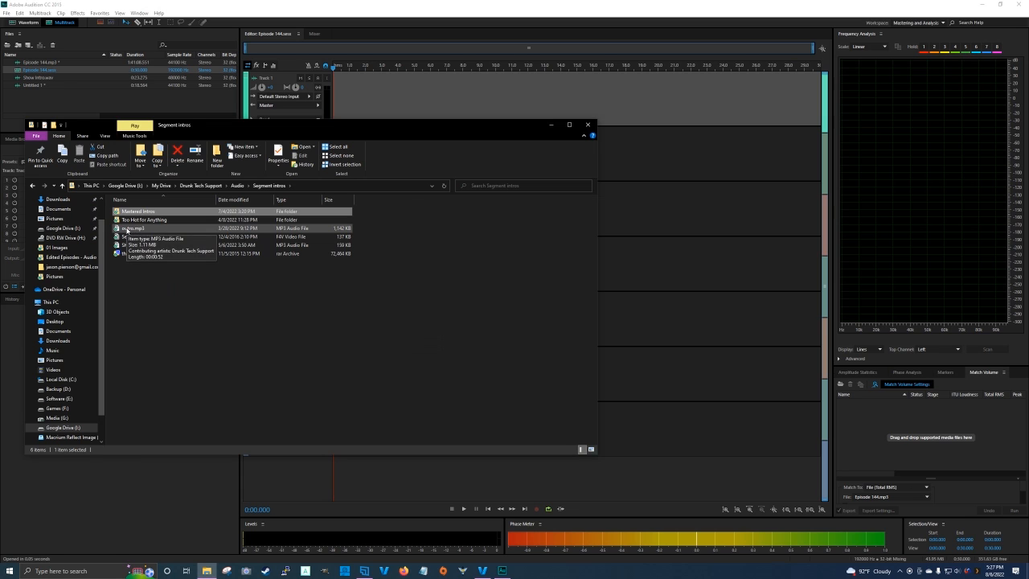
left_click(130, 229)
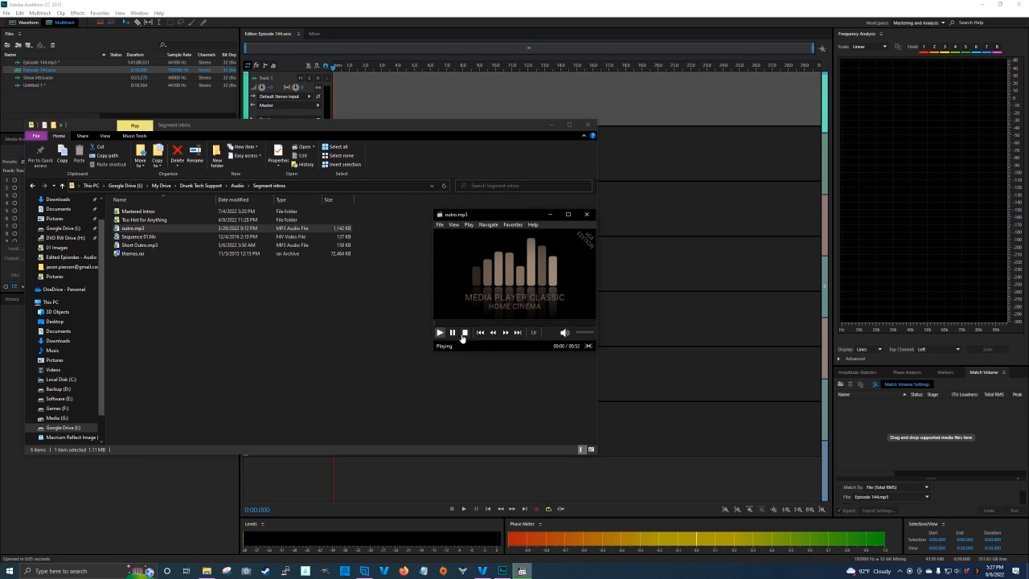
left_click(585, 214)
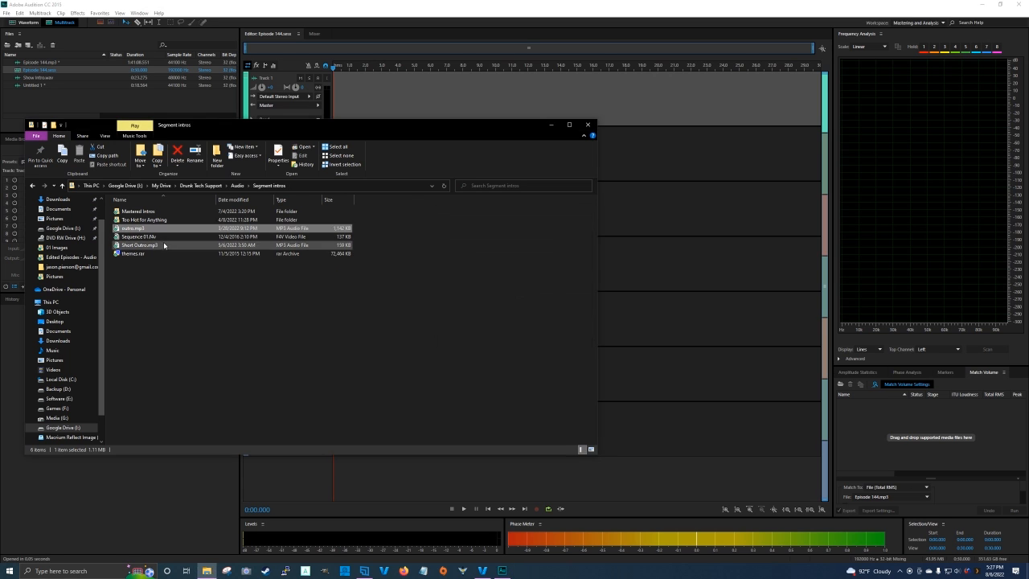
left_click_drag(132, 228, 83, 101)
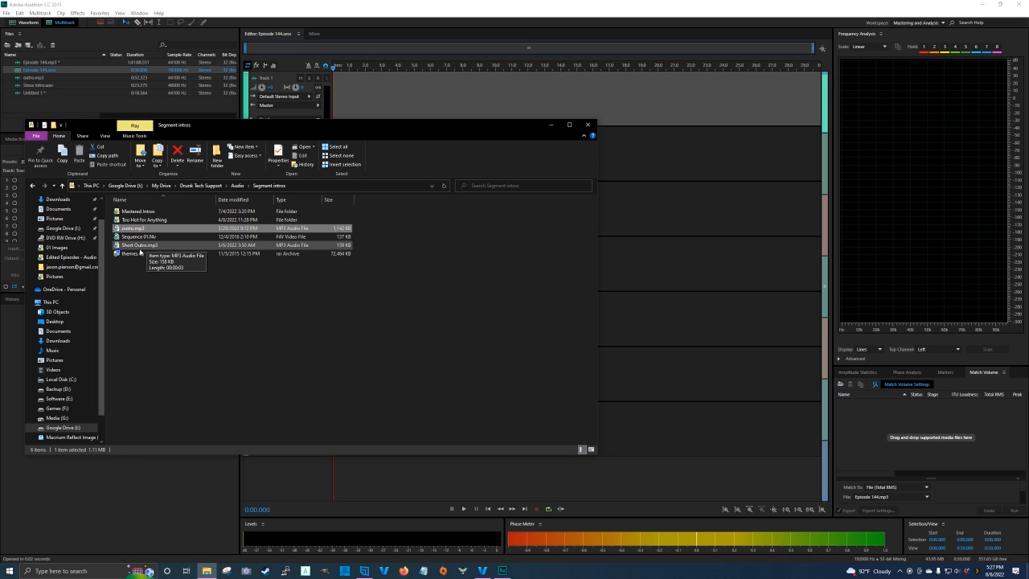
Preview Short Outro.mp3 and import it into the project files, and close the File Explorer window
left_click(138, 246)
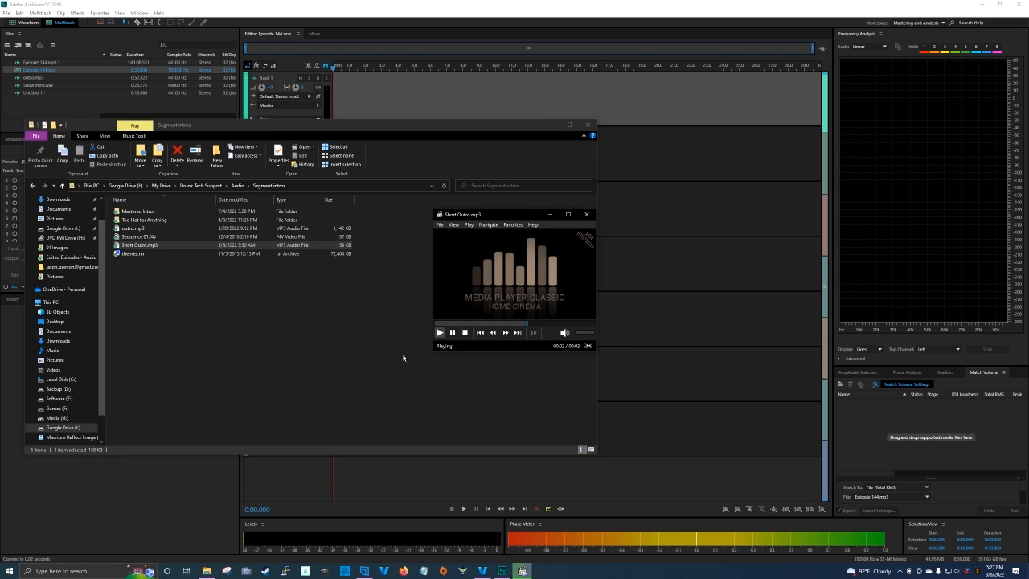
left_click(586, 213)
left_click_drag(138, 245, 91, 103)
left_click(588, 125)
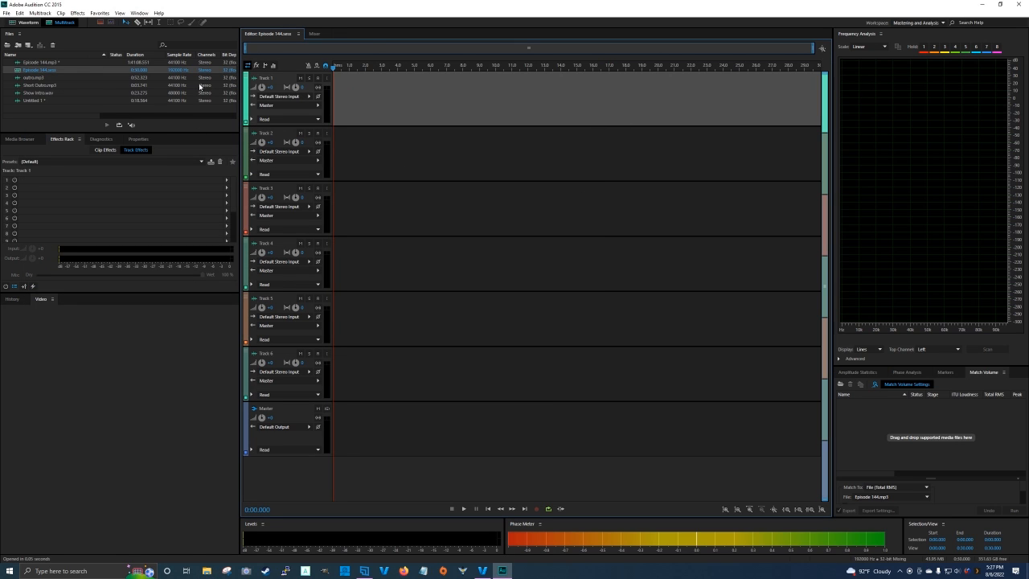
Place Show Intro.wav at the start of Track 1 and Episode 144.mp3 on Track 2, starting where the intro ends
left_click_drag(43, 68, 397, 174)
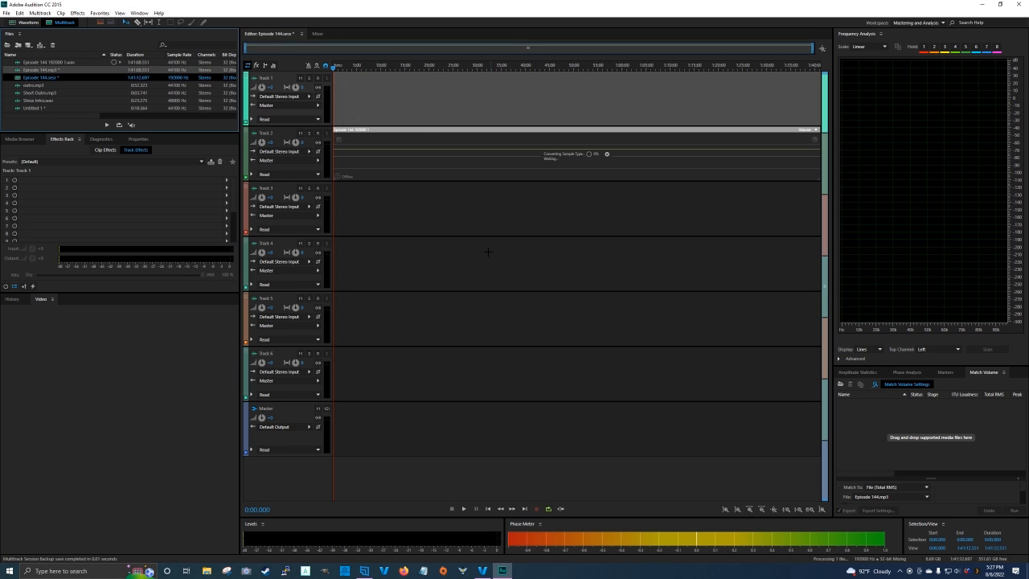
left_click_drag(417, 133, 544, 153)
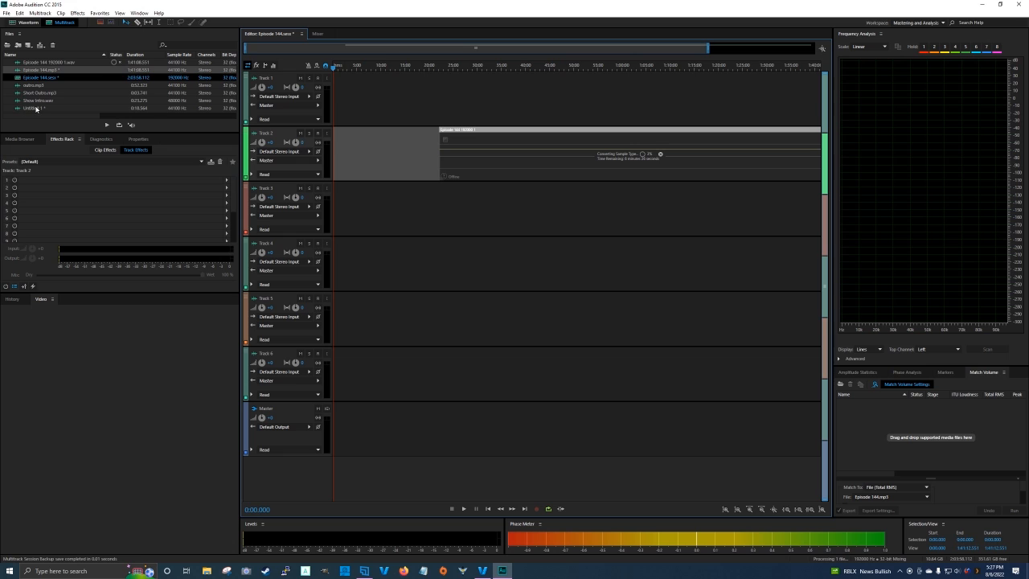
left_click_drag(29, 103, 428, 184)
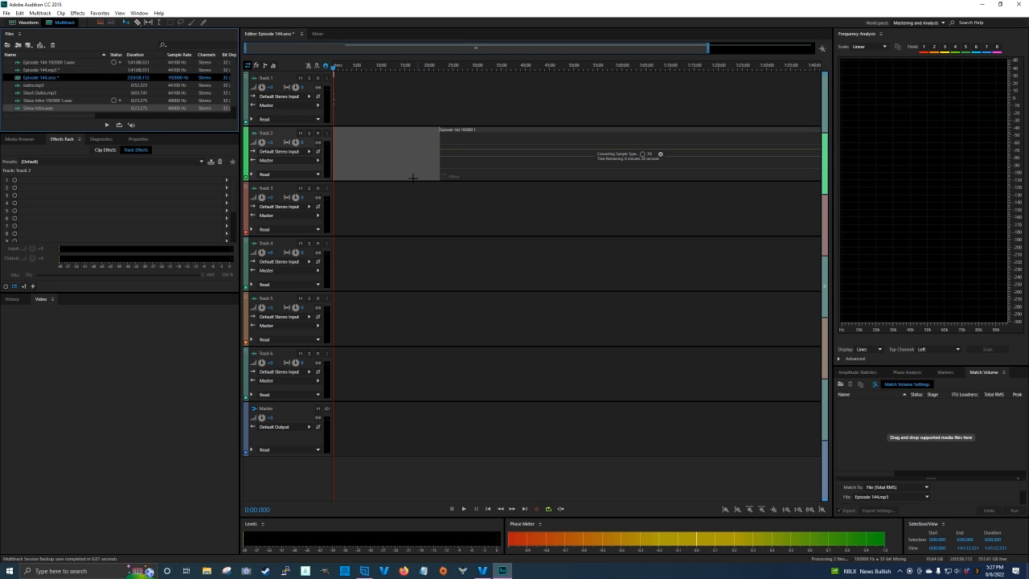
left_click_drag(461, 137, 369, 138)
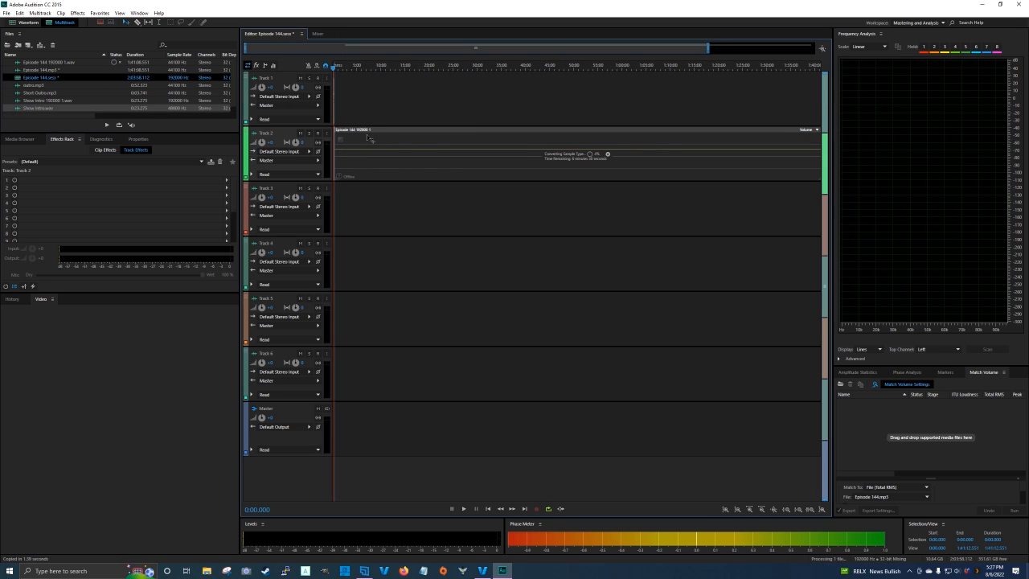
scroll(345, 69, "up", 10)
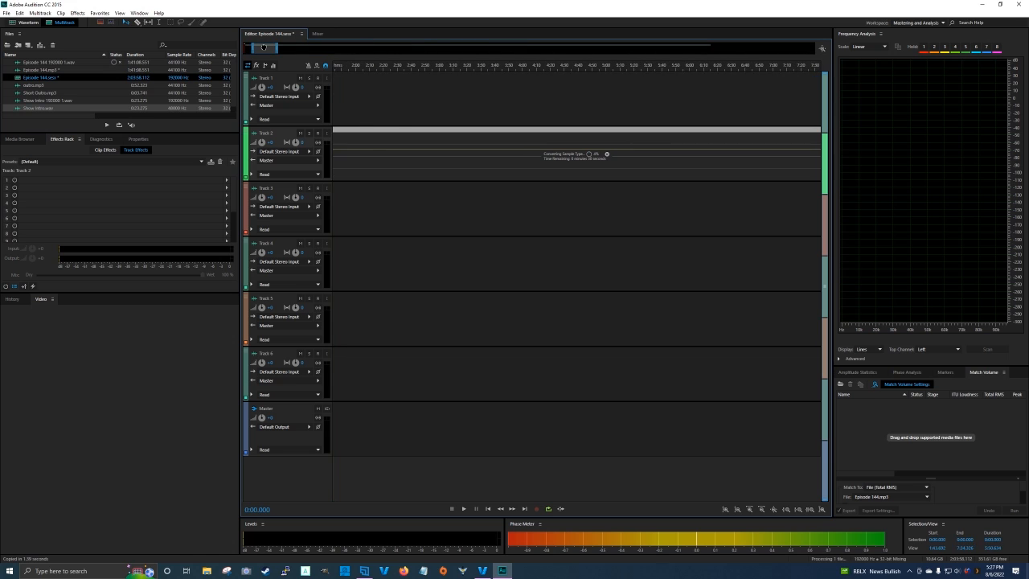
scroll(358, 63, "up", 2)
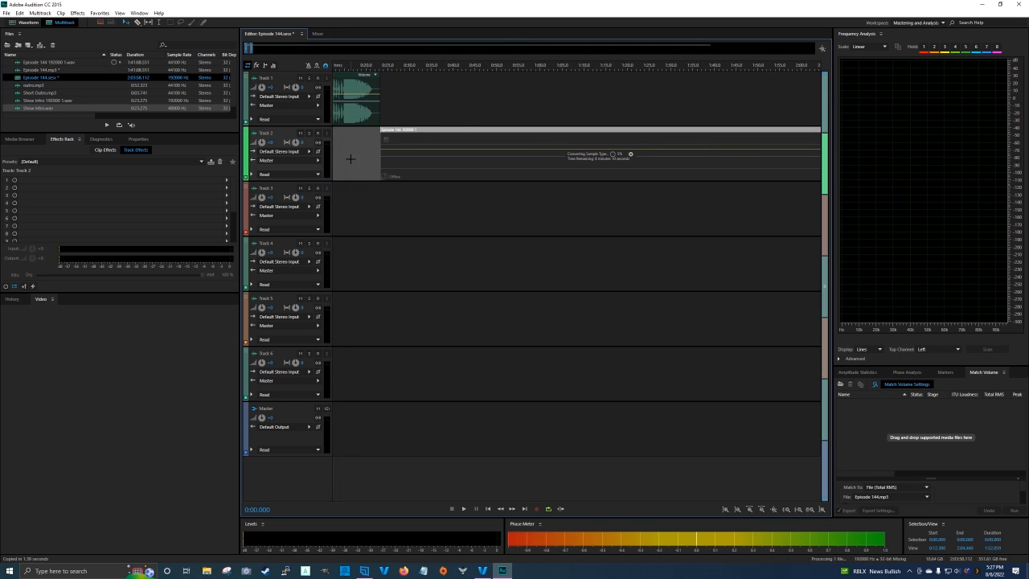
Listen to the Show Intro clip's ending from about 0:16 and its opening from the session start
left_click(354, 69)
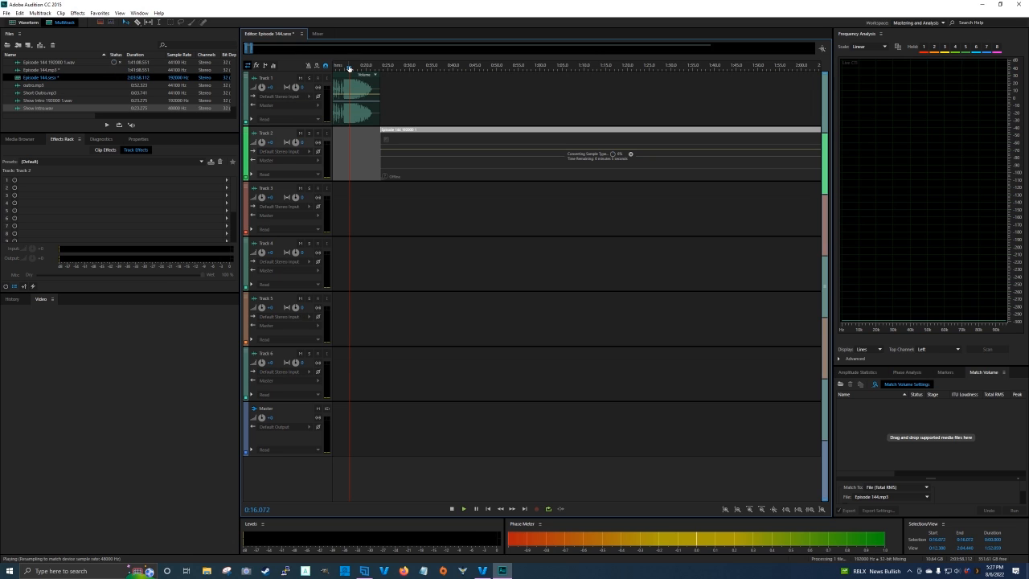
key("space")
key("space")
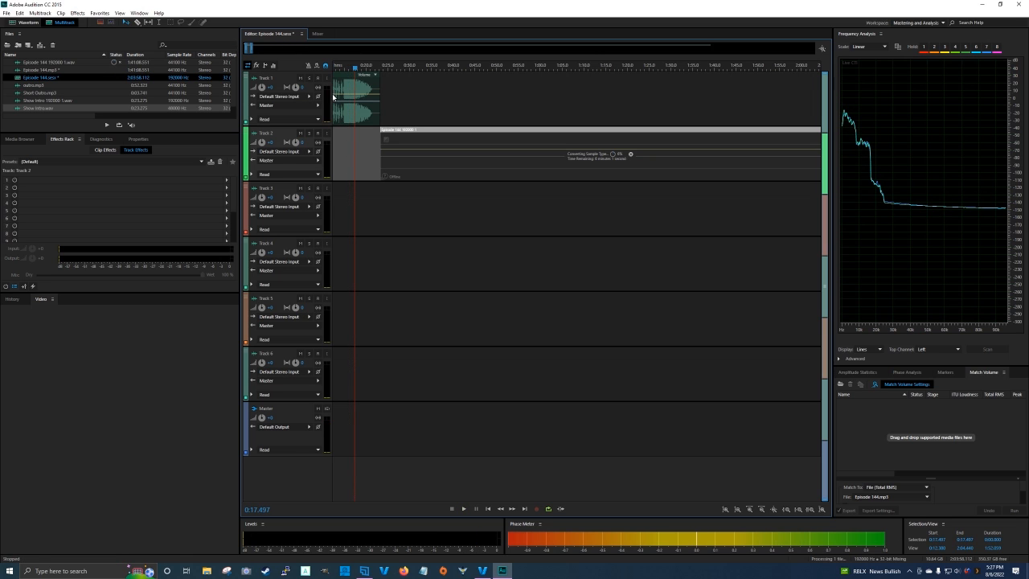
left_click(351, 97)
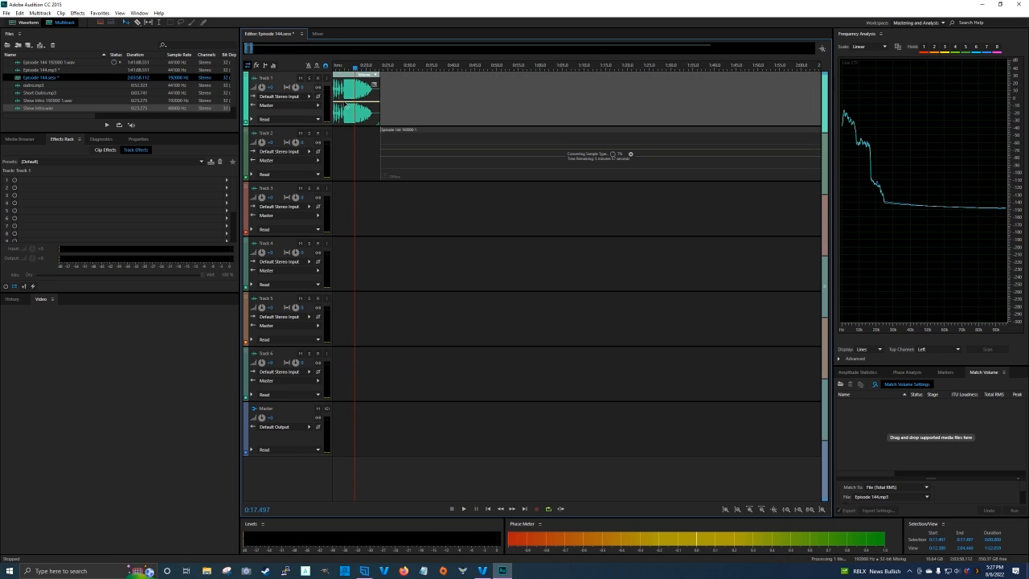
key("space")
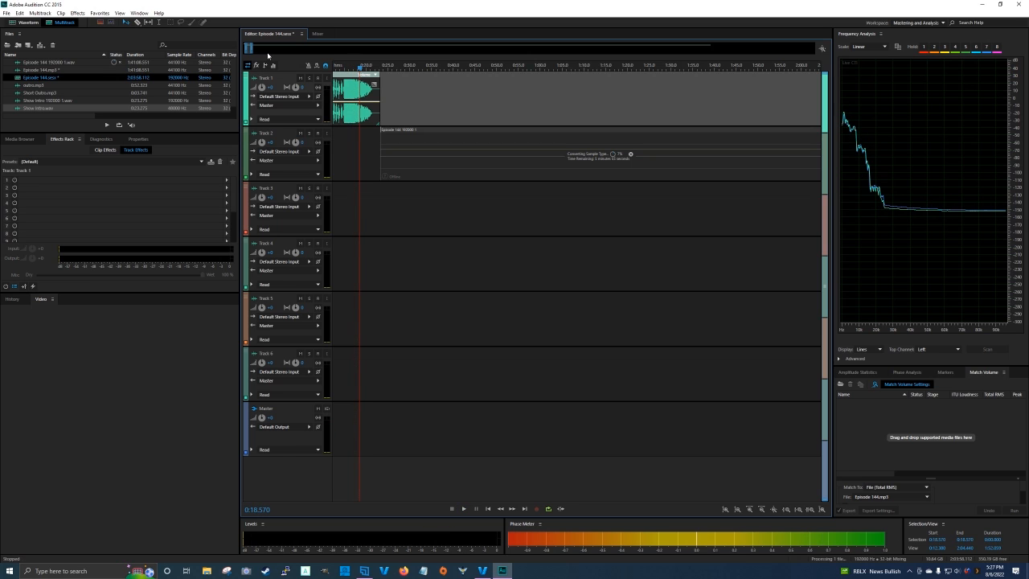
left_click_drag(247, 48, 238, 48)
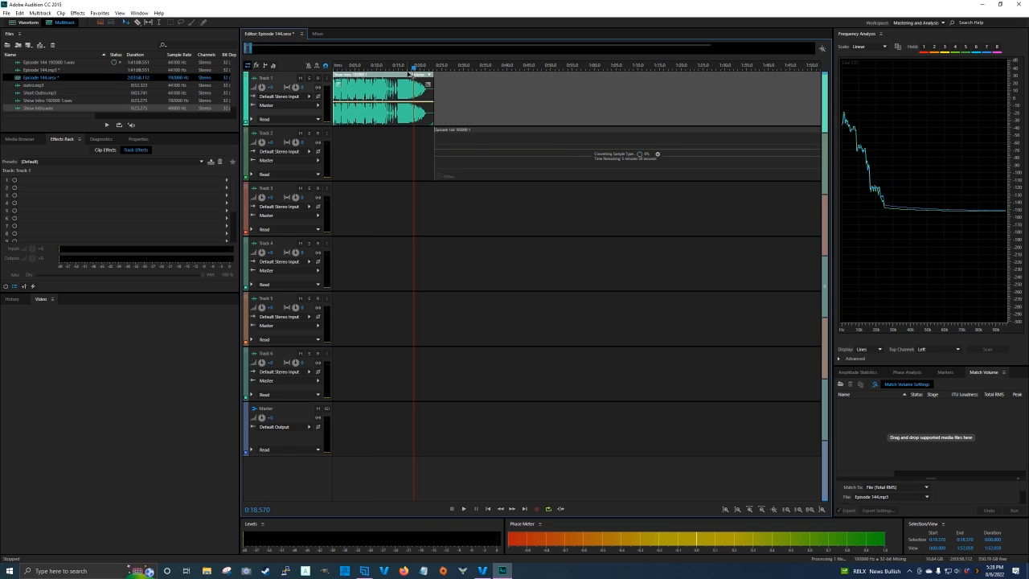
left_click_drag(414, 71, 318, 73)
key("space")
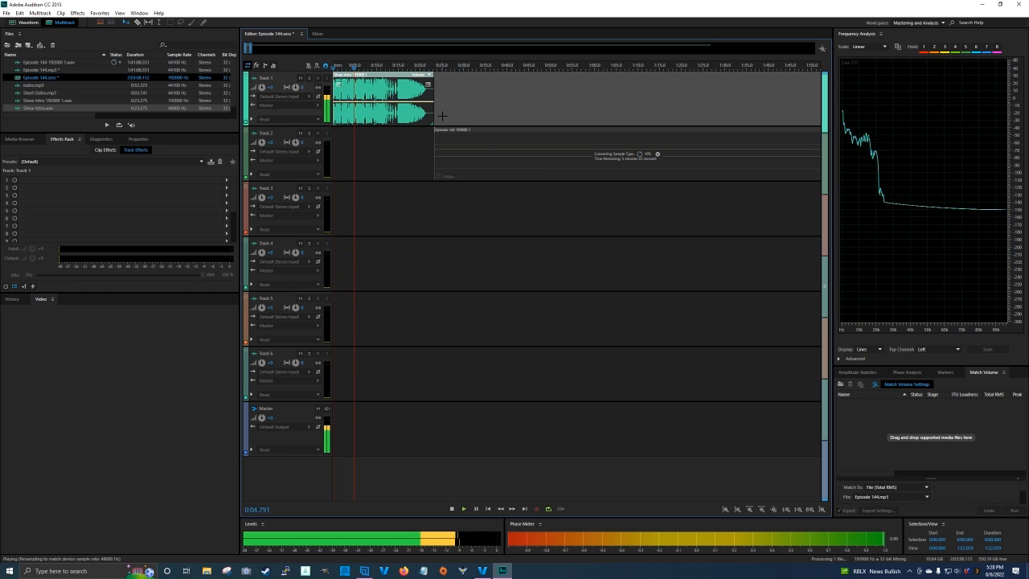
key("space")
Move the episode clip to about 0:48 and the intro to about 0:27, and place the Untitled 1 teaser at the start of Track 2
left_click_drag(470, 124, 579, 135)
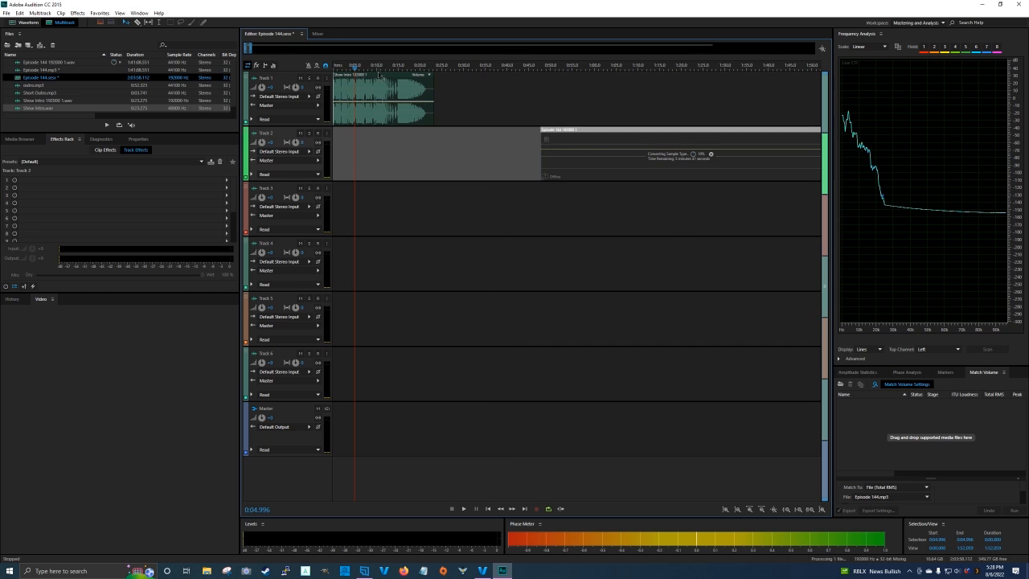
left_click_drag(388, 77, 503, 78)
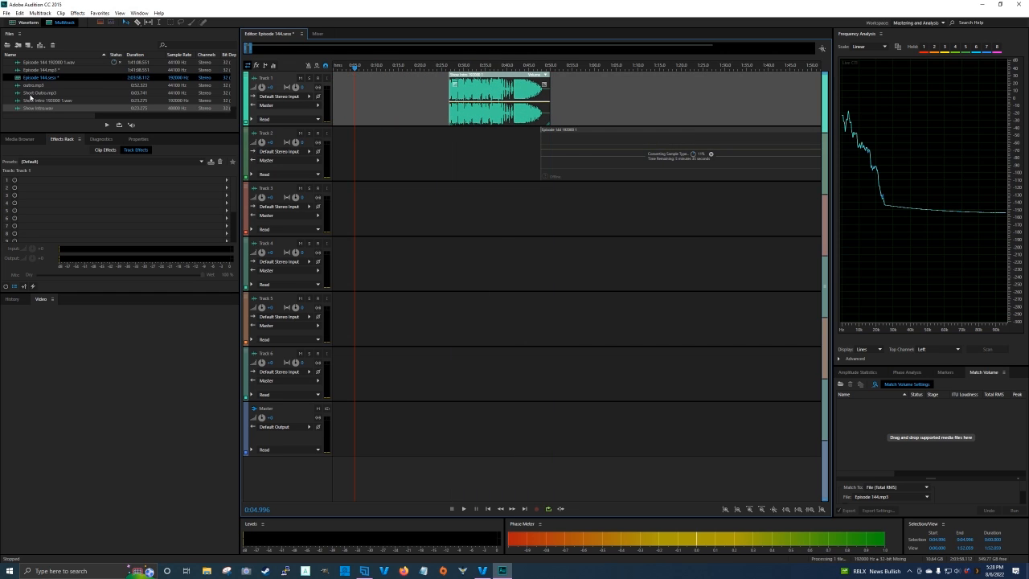
scroll(50, 99, "down", 1)
left_click_drag(49, 108, 331, 171)
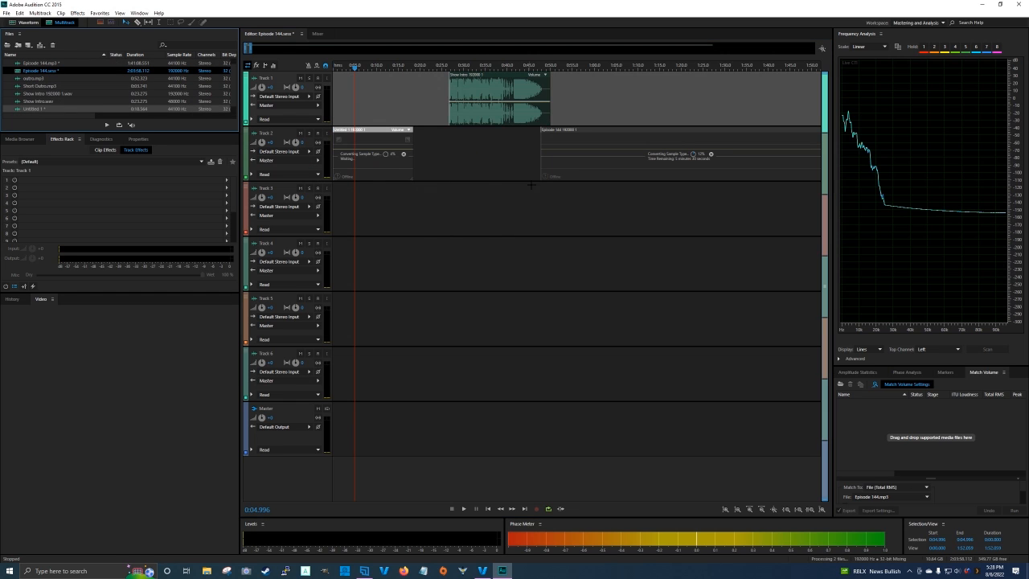
Move the Show Intro clip earlier to about 0:18.25 so it slightly overlaps the end of the teaser
key("space")
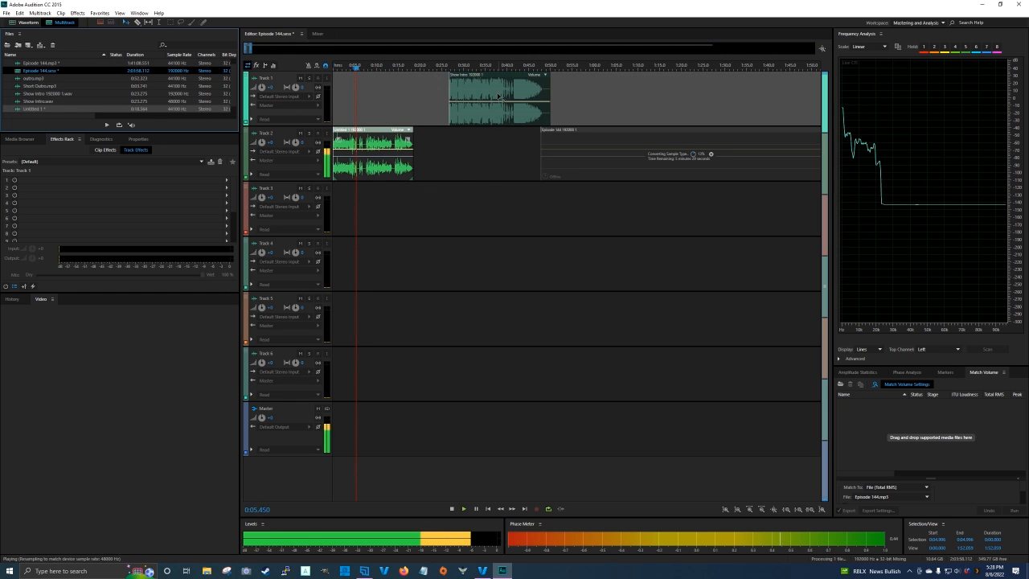
left_click_drag(497, 88, 454, 88)
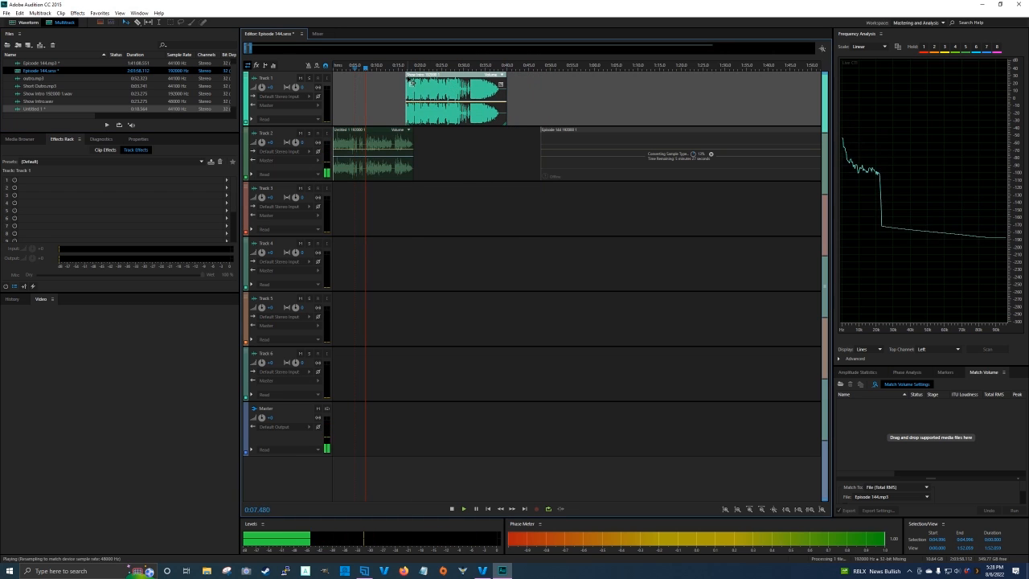
key("space")
scroll(405, 70, "up", 6)
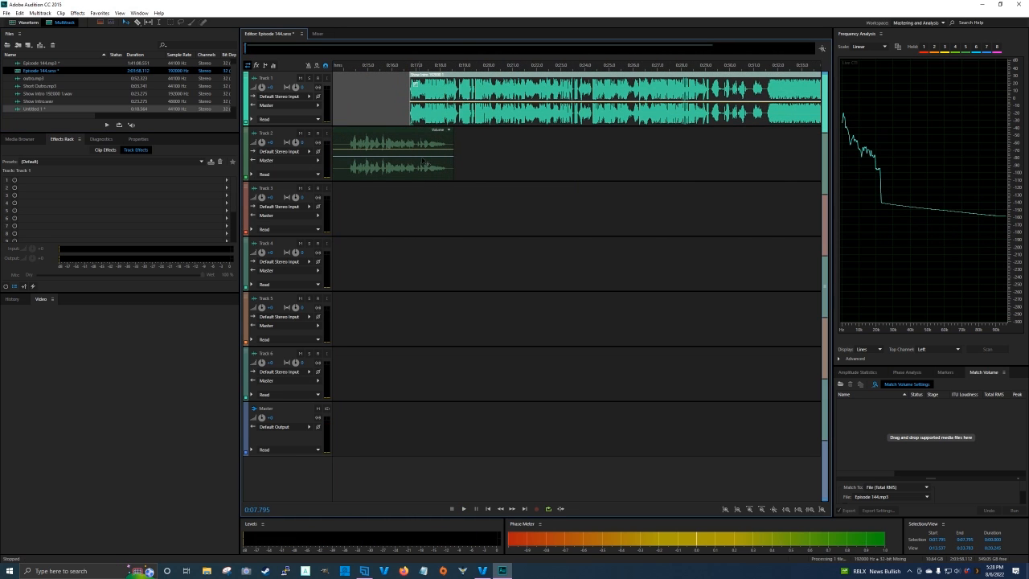
scroll(452, 63, "up", 3)
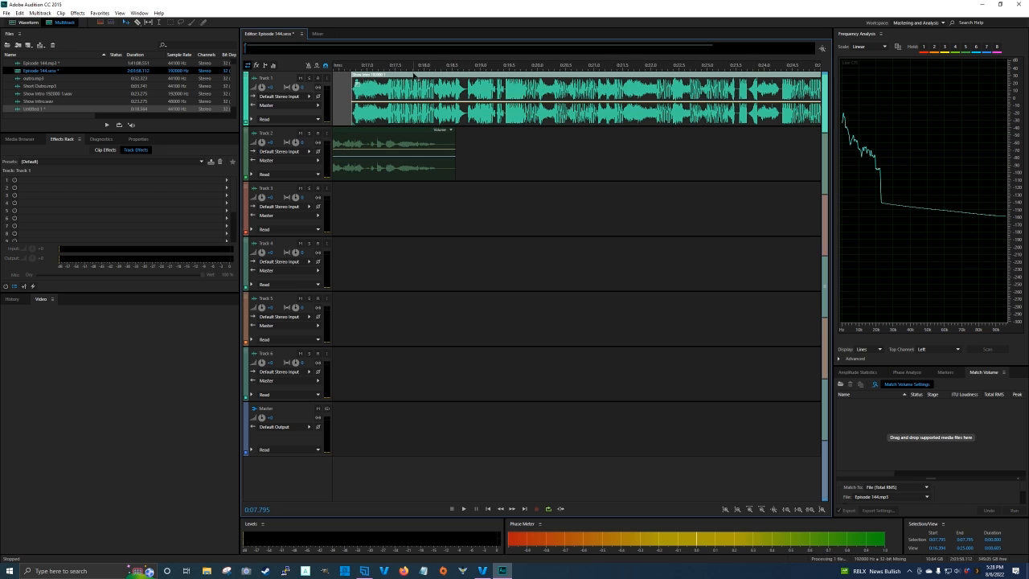
left_click_drag(412, 78, 496, 89)
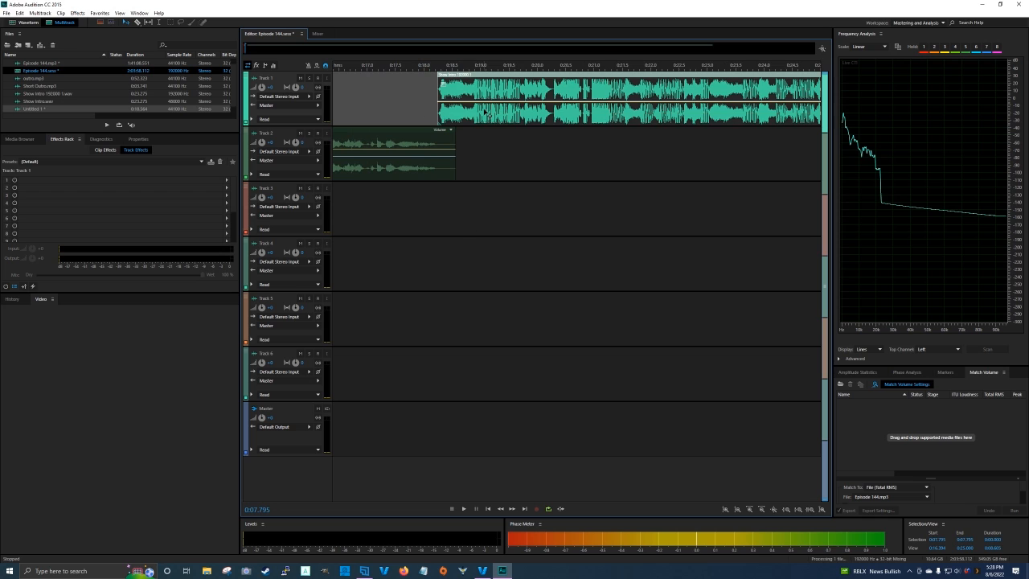
Listen to the overlapping transition from teaser to intro, starting at about 0:17
left_click(368, 72)
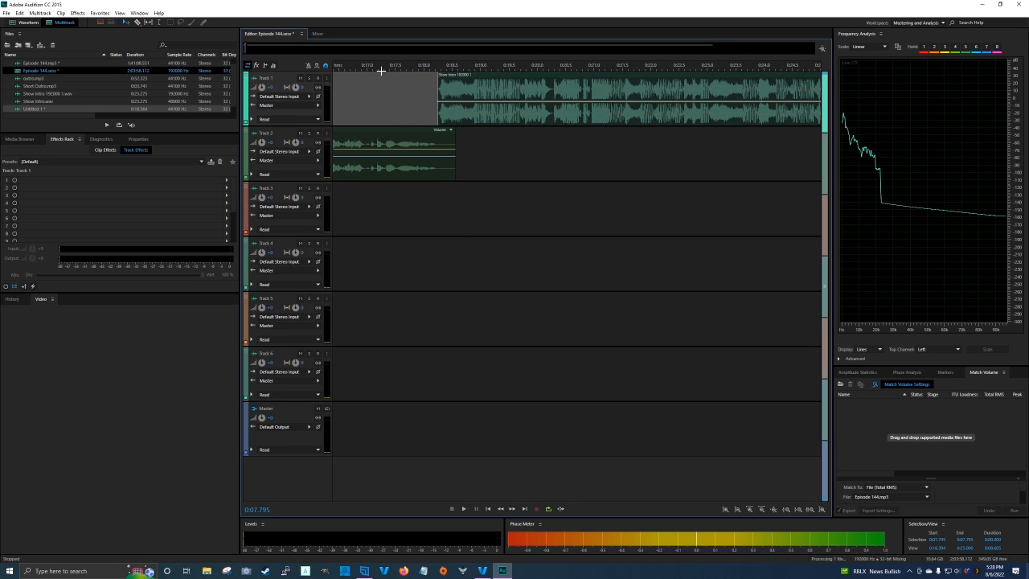
key("space")
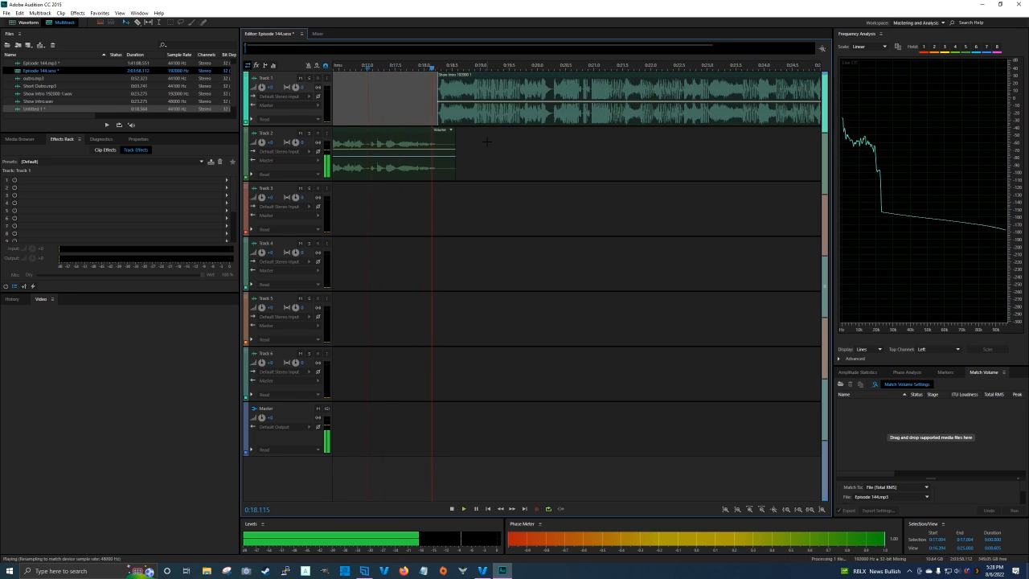
key("space")
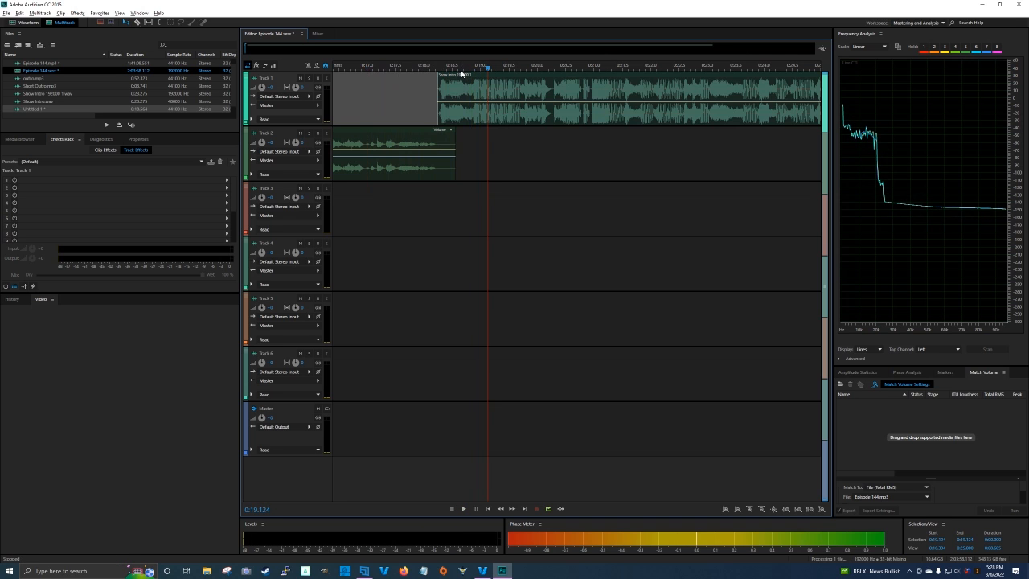
Shift the Show Intro clip slightly later so it starts exactly where the teaser clip ends
scroll(461, 70, "down", 5)
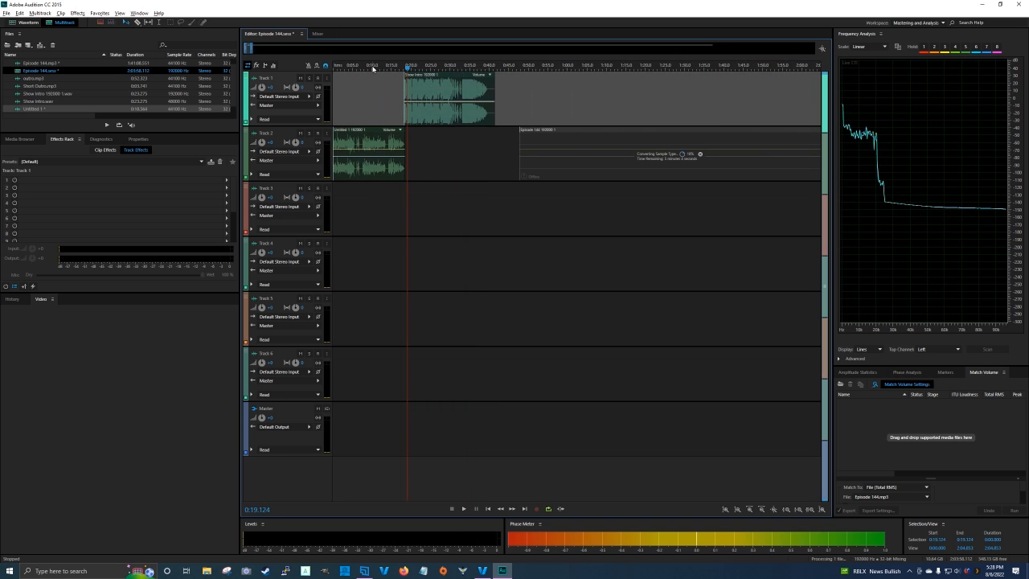
scroll(370, 67, "down", 4)
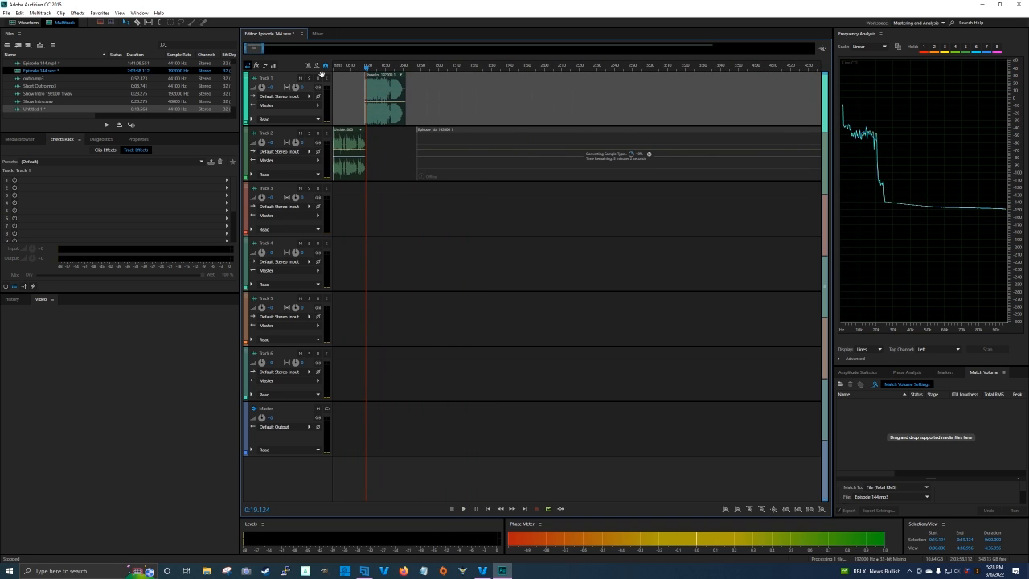
scroll(354, 112, "up", 3)
scroll(357, 112, "down", 2)
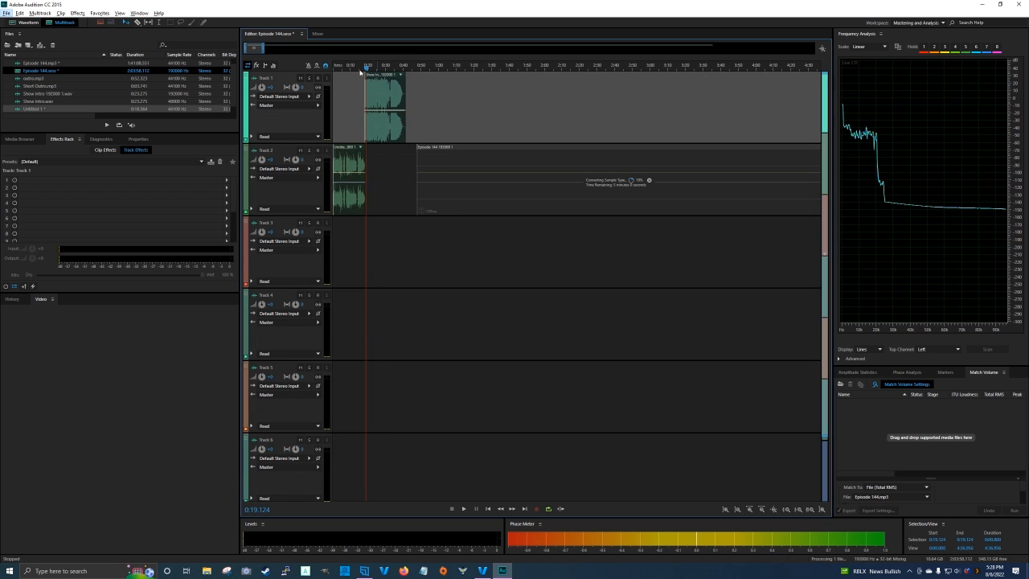
scroll(362, 74, "up", 8)
left_click_drag(536, 77, 544, 78)
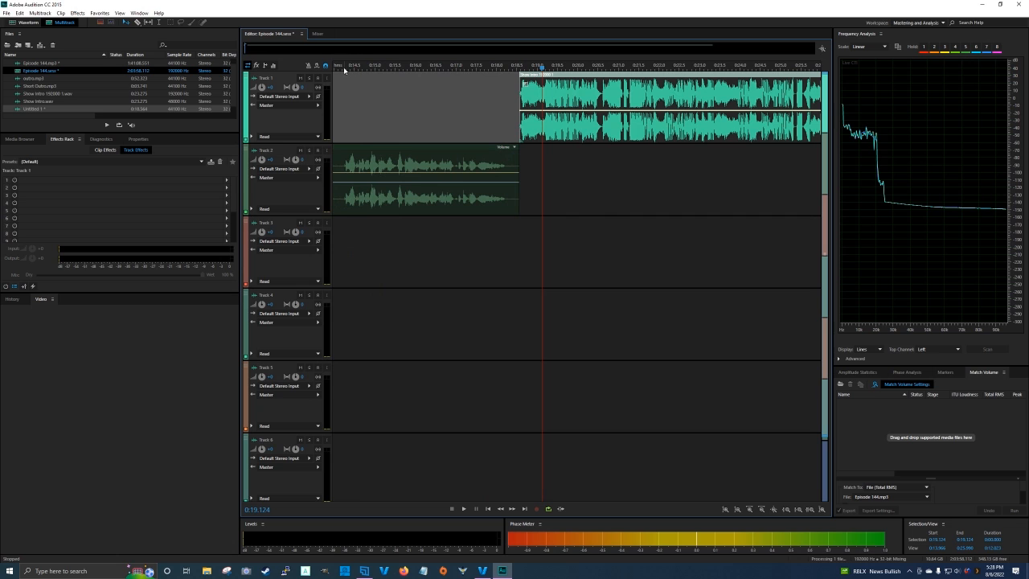
Play the teaser's ending into the intro from about 0:14 to check the adjusted transition
left_click(338, 70)
key("space")
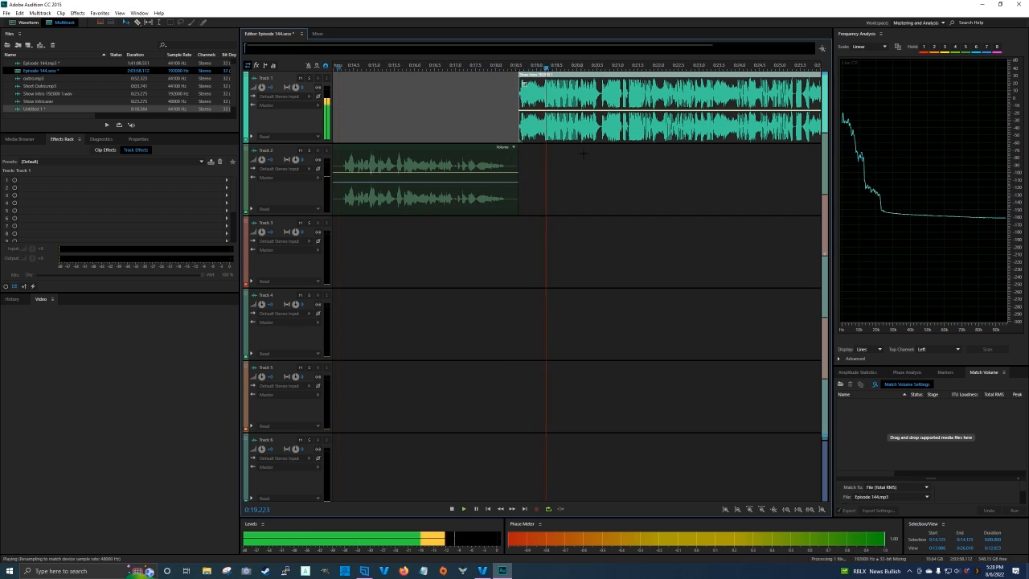
key("space")
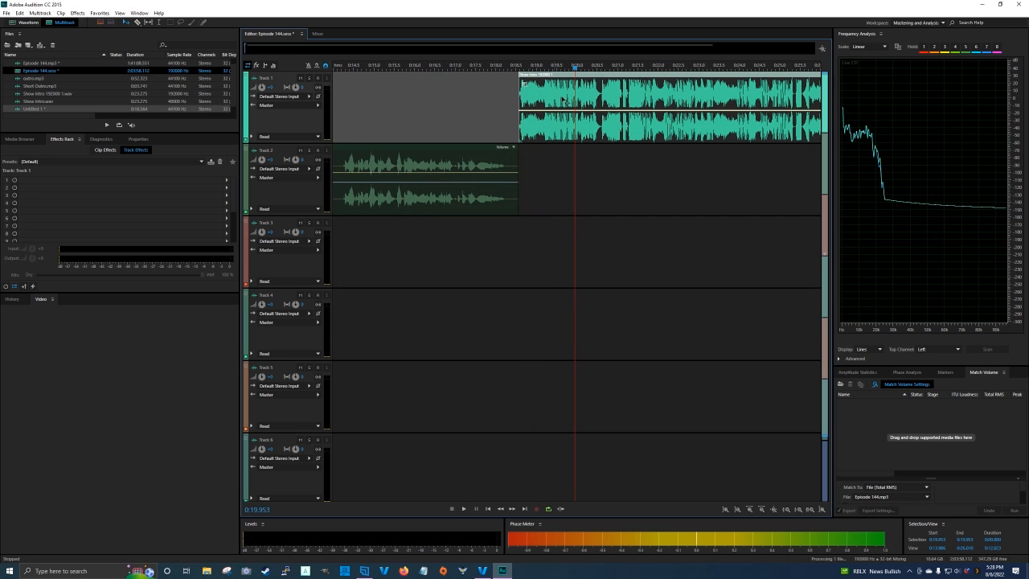
Nudge the Show Intro clip earlier to about 0:18.25, overlapping the teaser's tail, and play the transition from about 0:17.4
scroll(537, 215, "down", 1)
scroll(540, 201, "up", 1)
left_click_drag(551, 83, 539, 83)
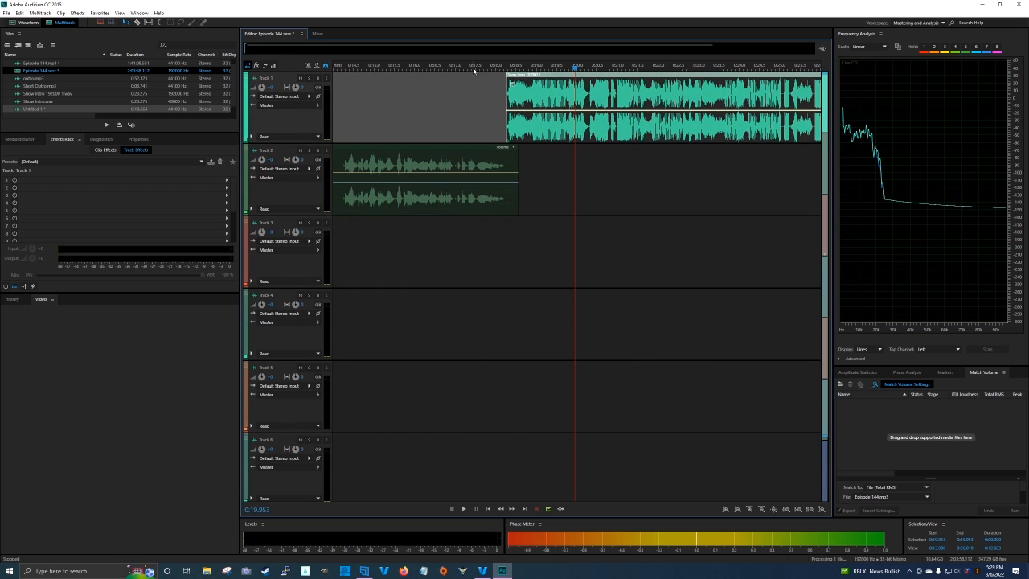
left_click(474, 71)
key("space")
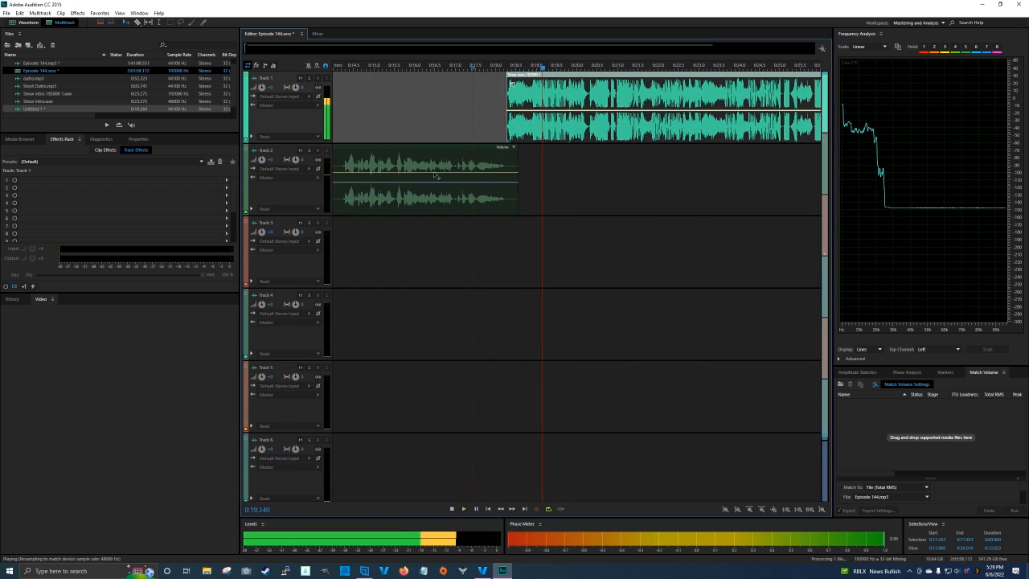
key("space")
Listen to the session from the very beginning, through the teaser and into the closing part of the show intro
mouse_move(405, 69)
left_mouse_down()
mouse_move(364, 69)
mouse_move(418, 70)
left_mouse_up()
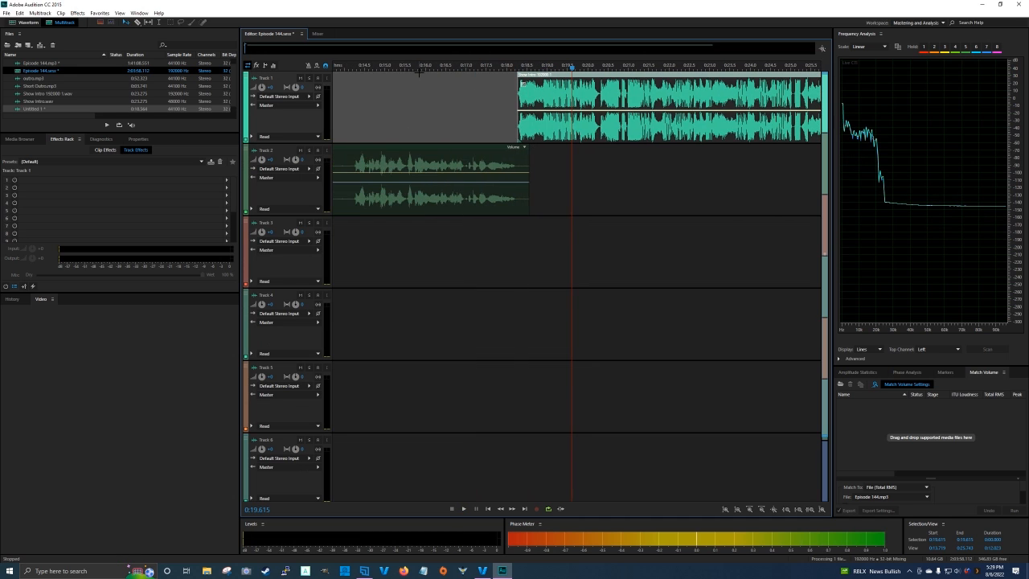
scroll(444, 201, "down", 5)
scroll(444, 202, "up", 3)
scroll(513, 65, "down", 5)
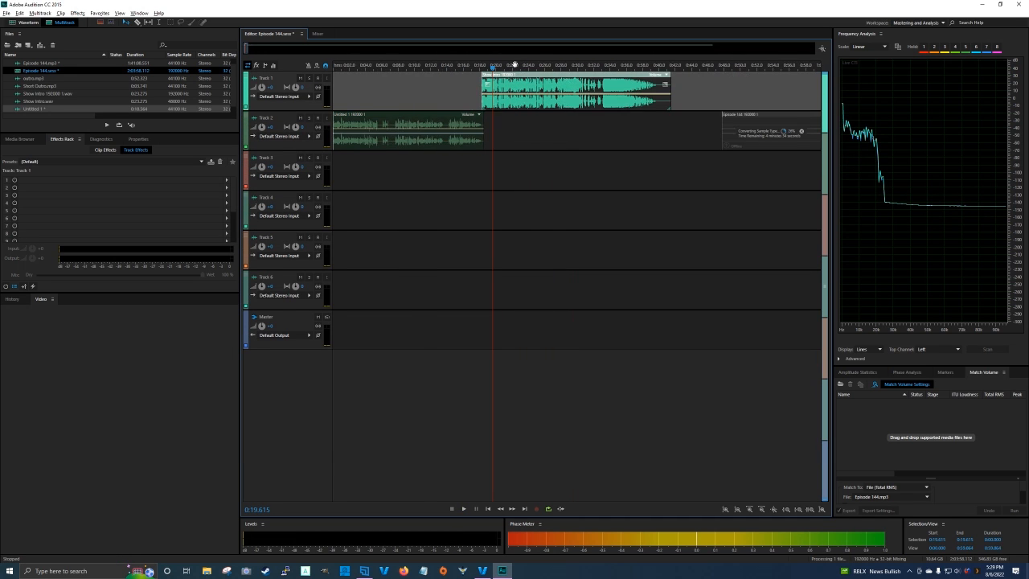
key("Home")
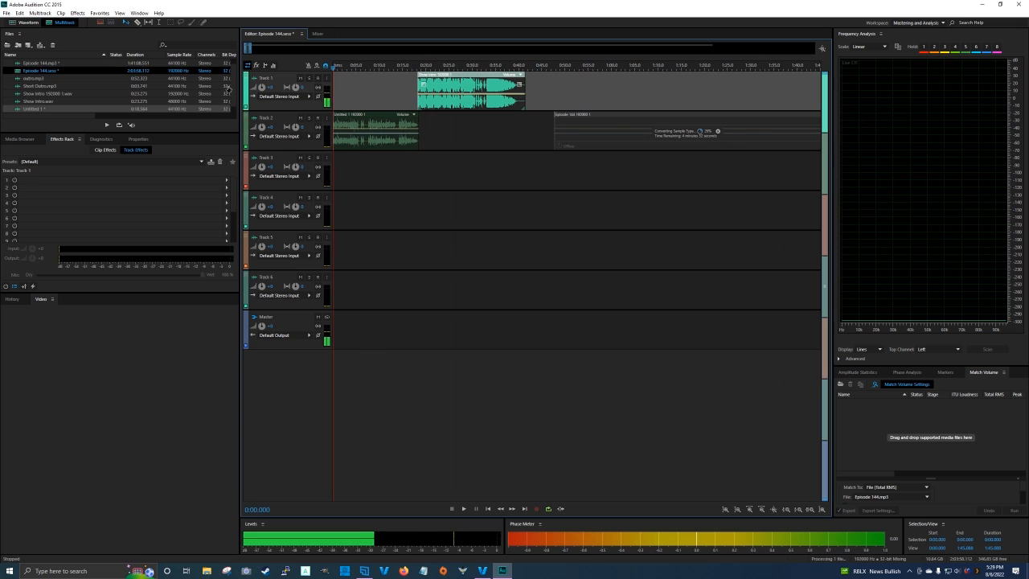
key("space")
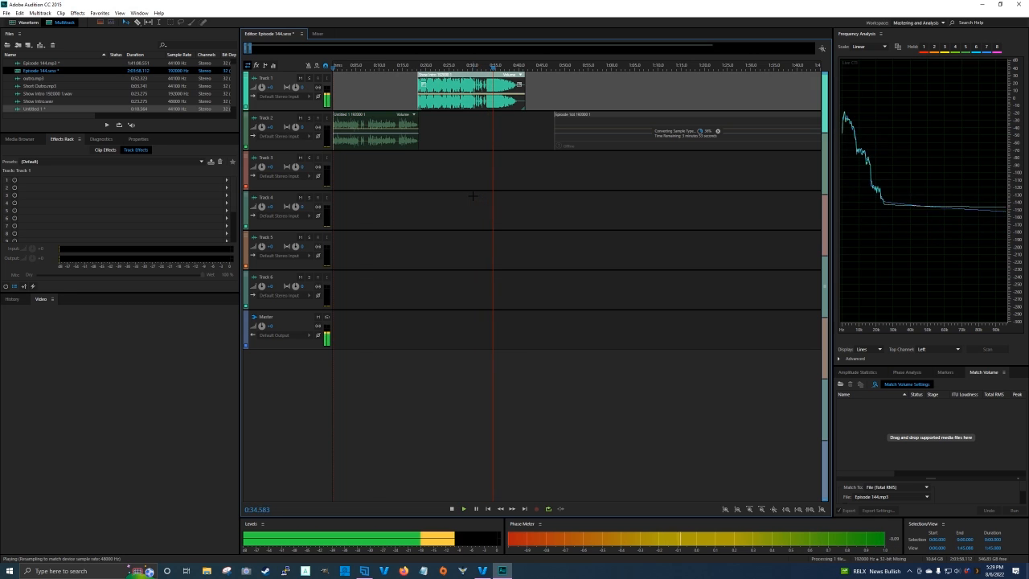
key("space")
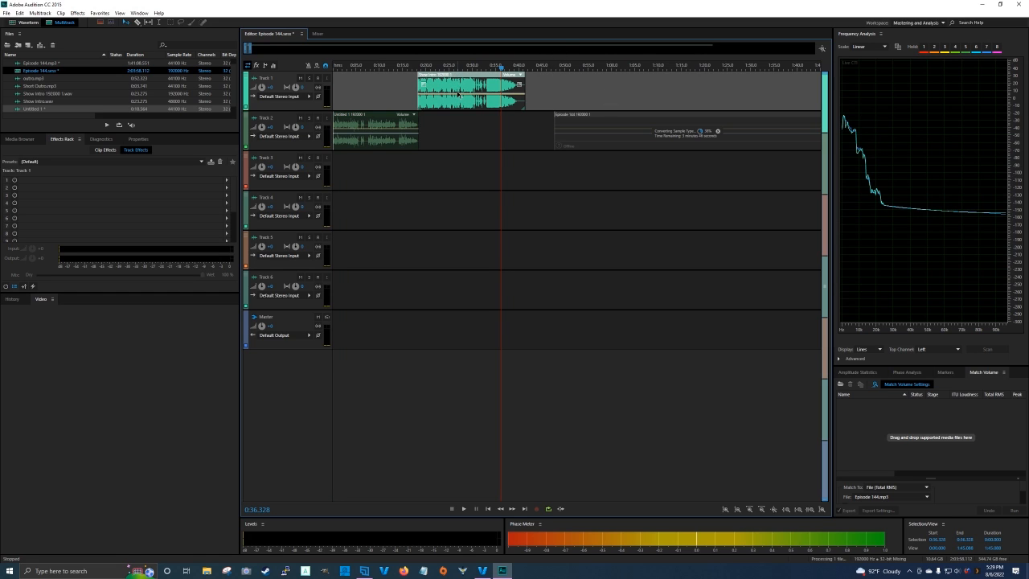
Replay the teaser-to-intro transition from about 0:16 to check the overlap
left_click_drag(461, 95, 463, 96)
left_click(408, 67)
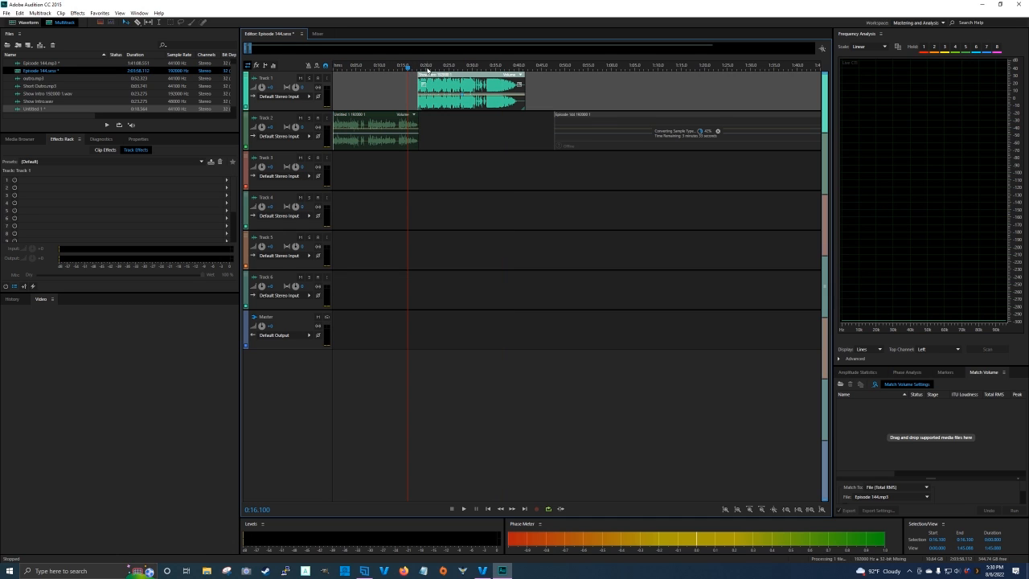
scroll(402, 75, "up", 3)
scroll(405, 76, "down", 3)
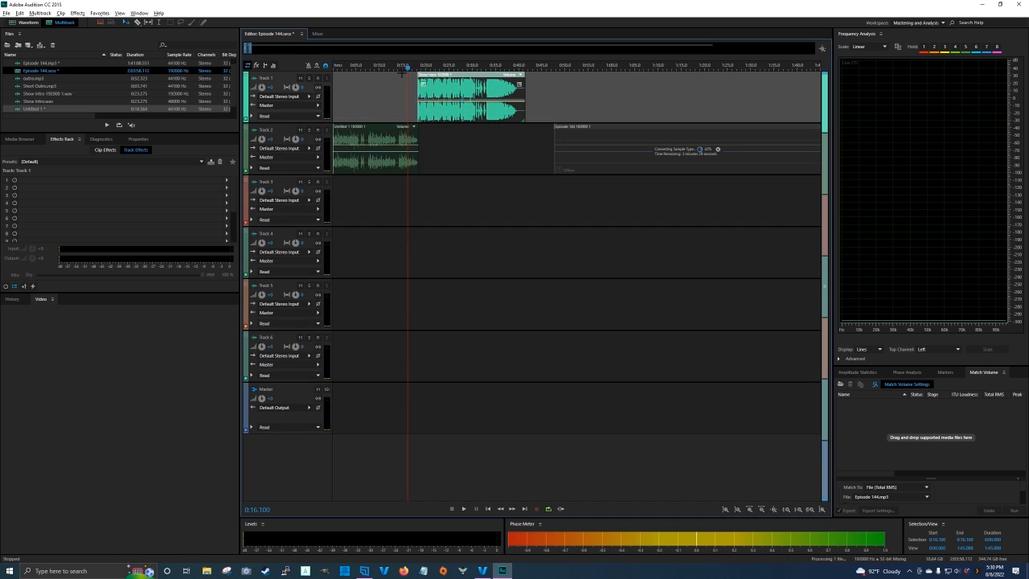
key("space")
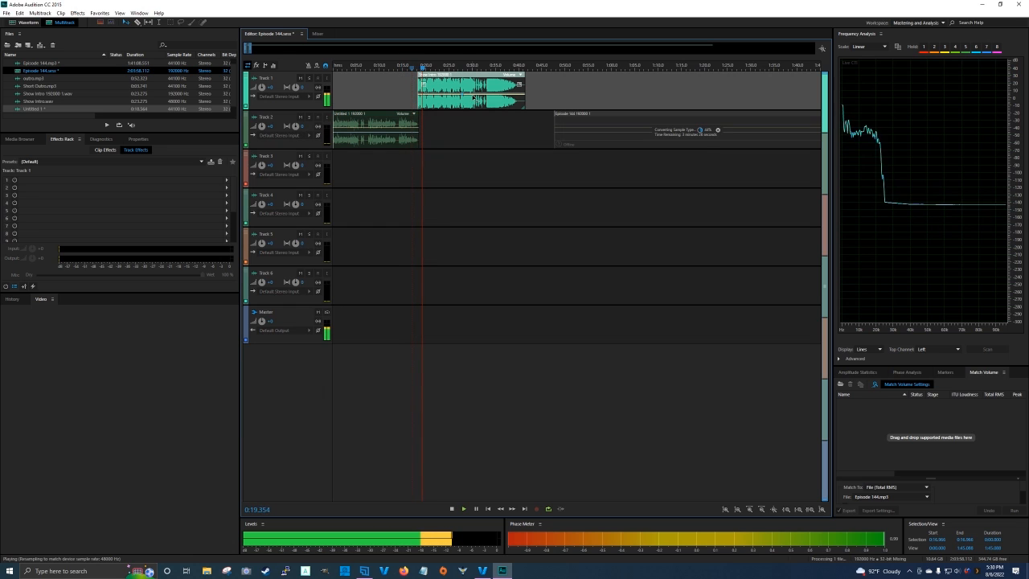
key("space")
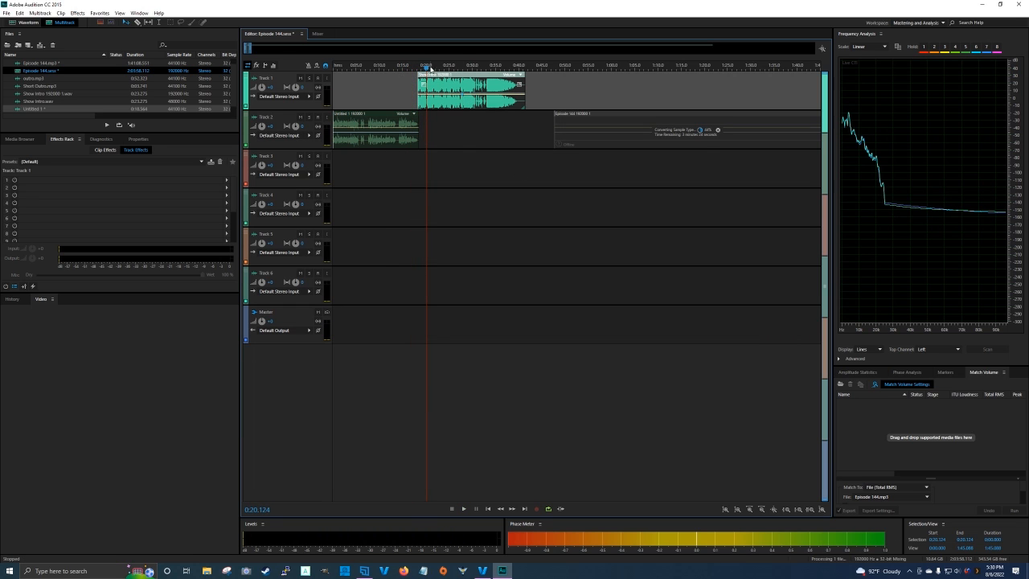
Listen again to the last seconds of the teaser from about 0:15
key("Home")
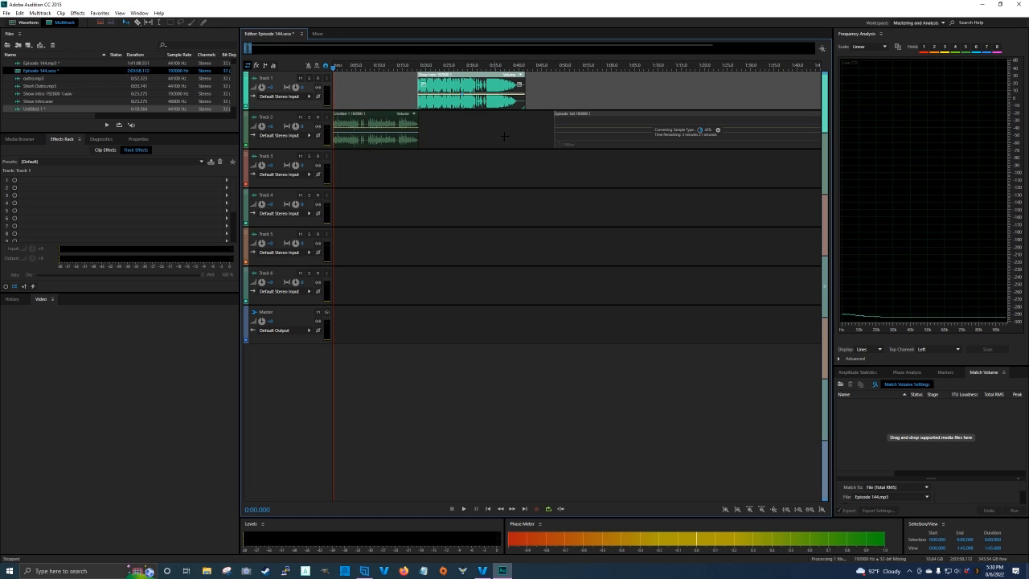
left_click(404, 67)
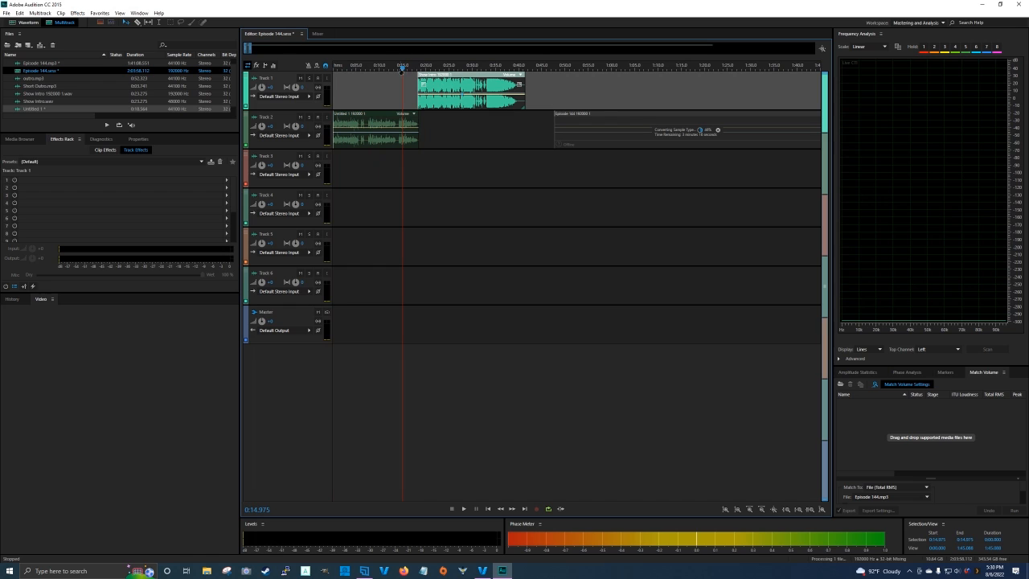
key("space")
key("space")
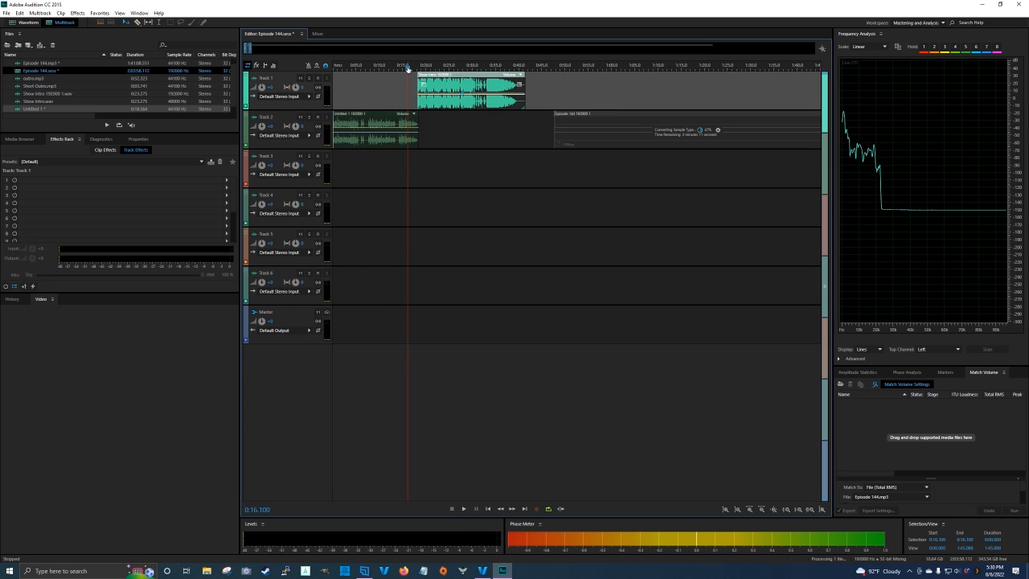
key("space")
left_click(404, 68)
key("space")
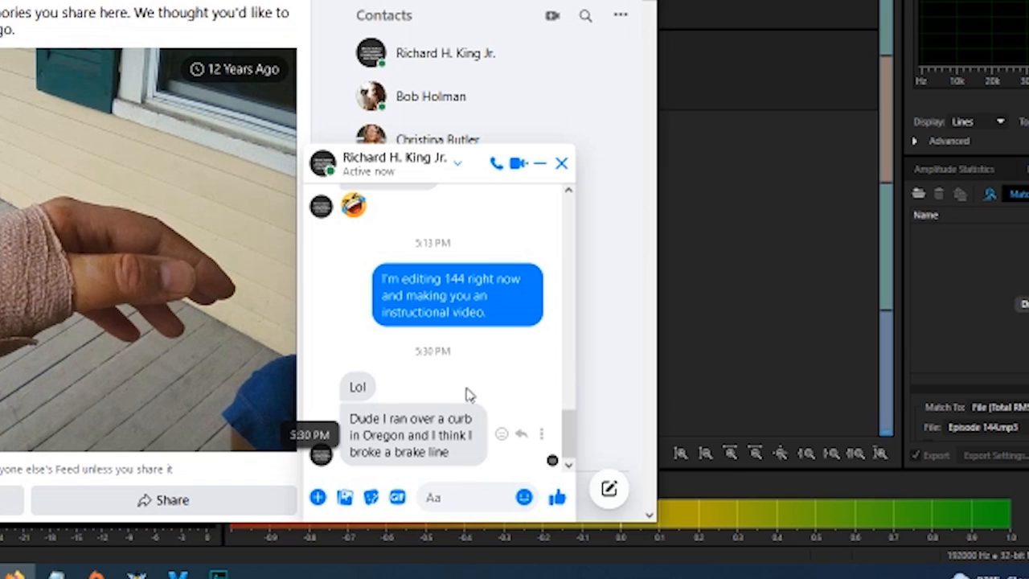
Switch to the Messenger chat in the browser and answer the contact's brake-line message with a short "typical" remark using his first name
left_click(445, 492)
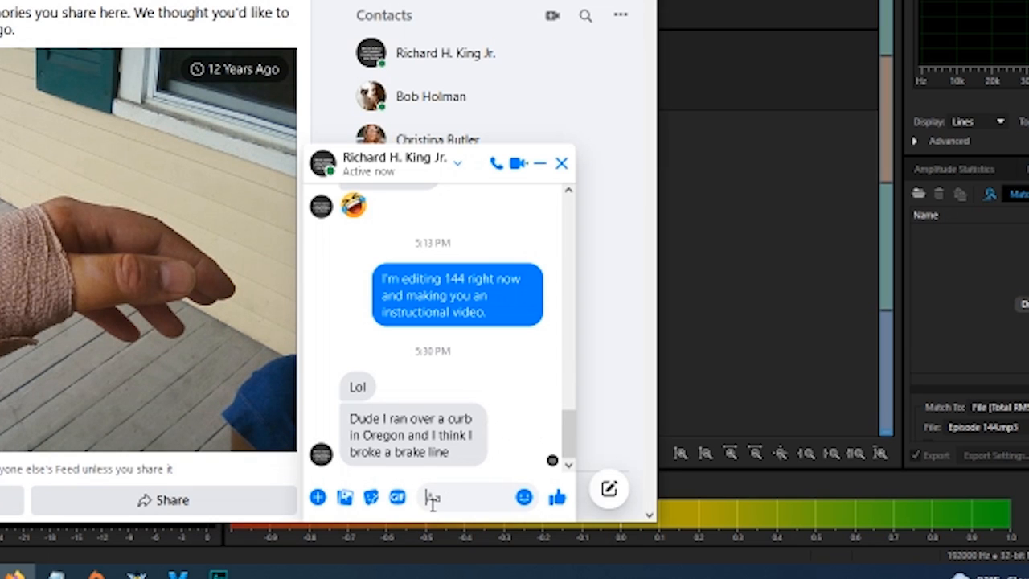
type("omg")
key("BackSpace")
key("BackSpace")
key("BackSpace")
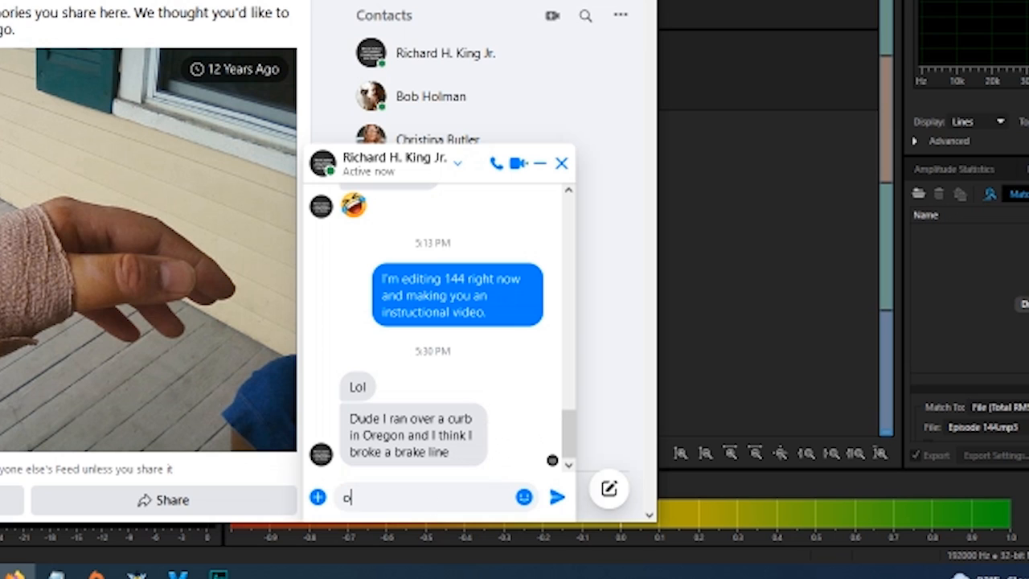
type("typical rich")
key("Return")
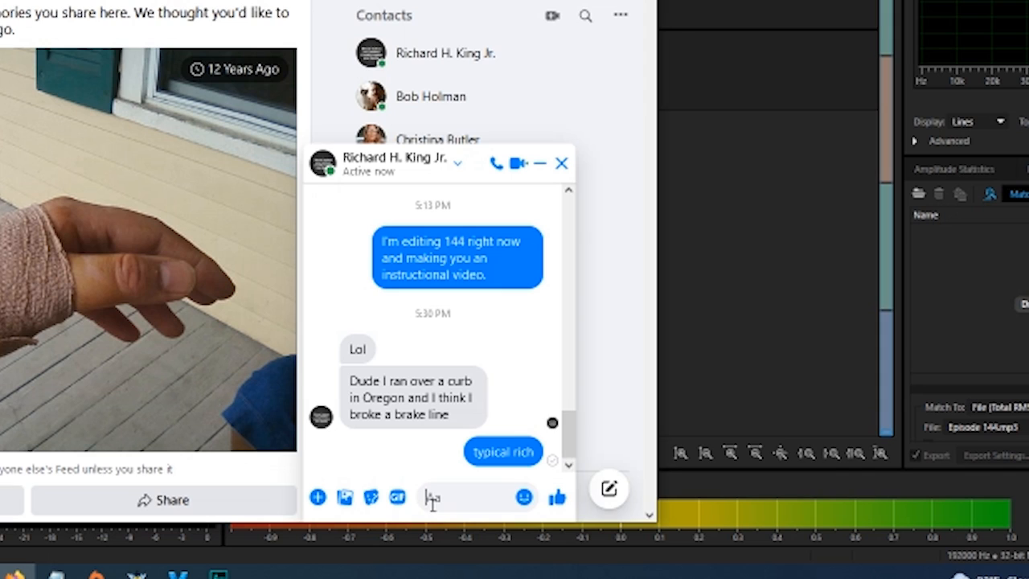
Send the contact a follow-up "Just ... Things" joke with his first name, plus the message "Say hi you are being recorded"
type("or")
type(" '")
type("Just")
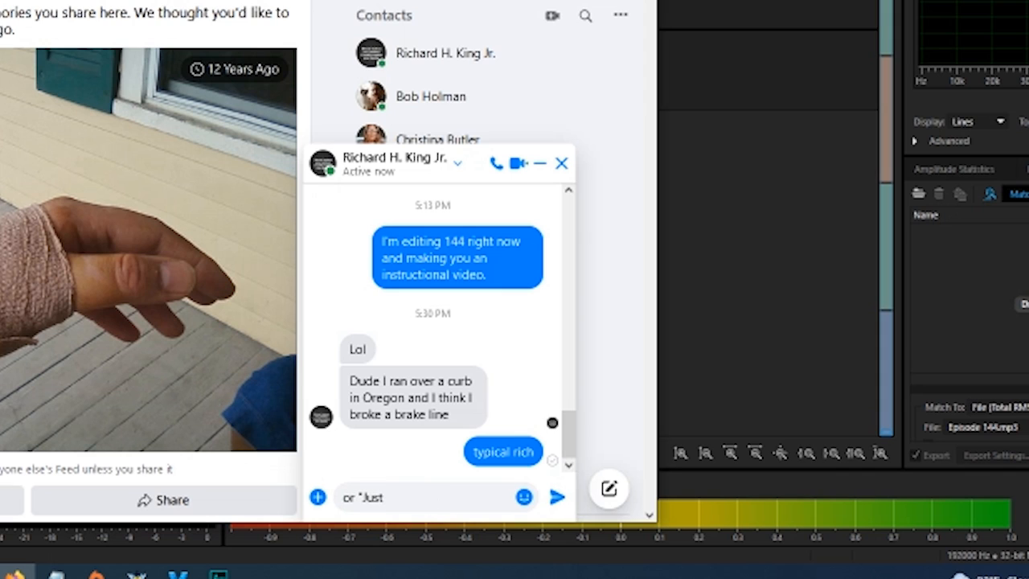
type(" Rich Things\"")
key("Return")
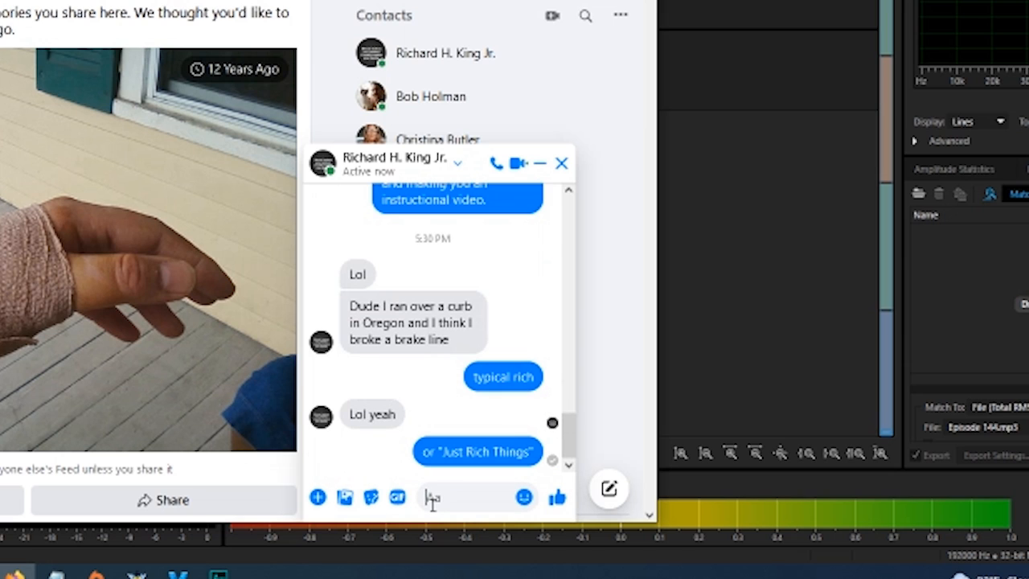
type("Say hi you are being recorded")
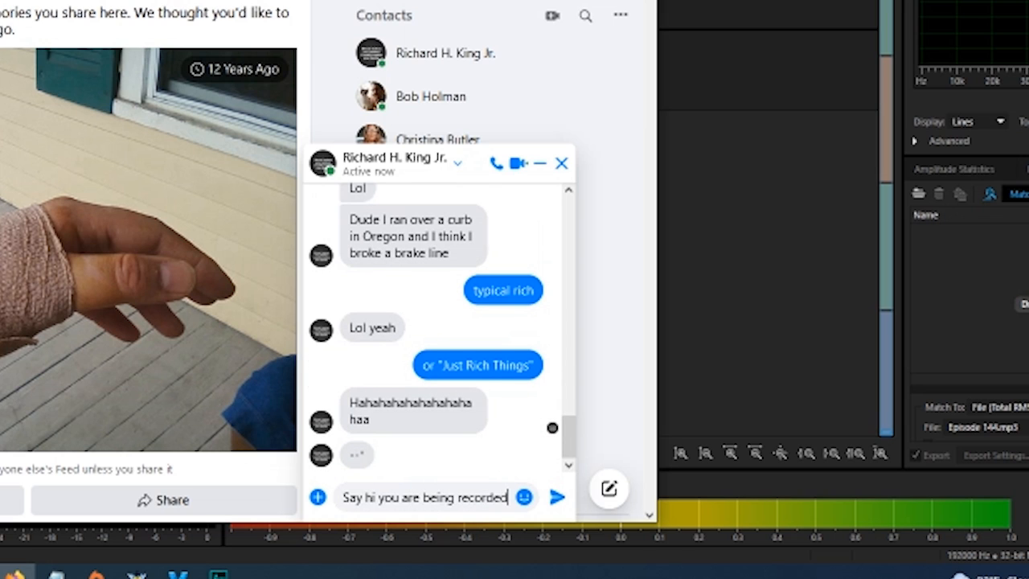
key("Return")
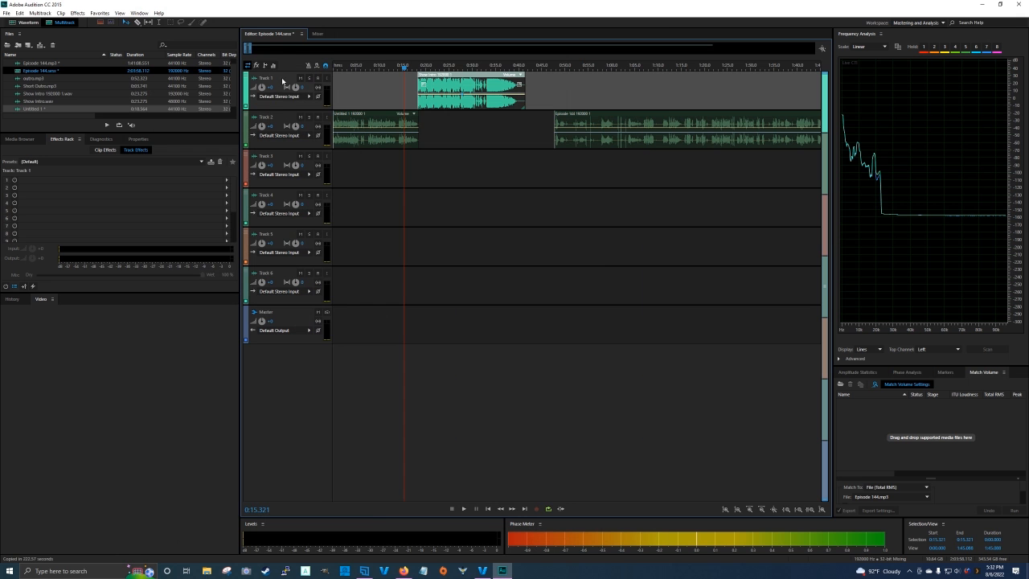
Return to Audition, move the Episode 144 clip on Track 2 earlier to about 0:43, and listen to its opening
left_click_drag(595, 117, 575, 117)
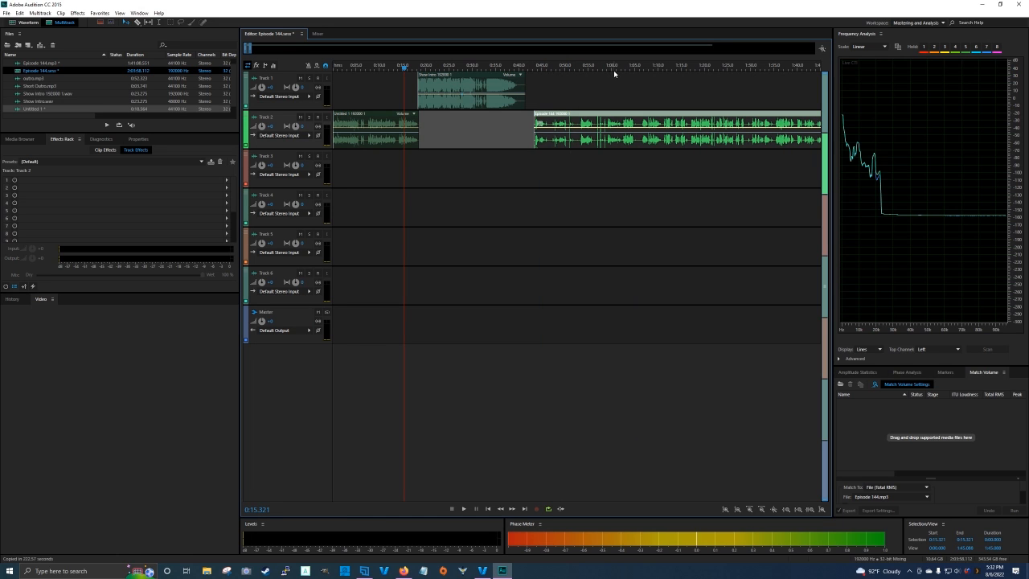
scroll(622, 64, "down", 3)
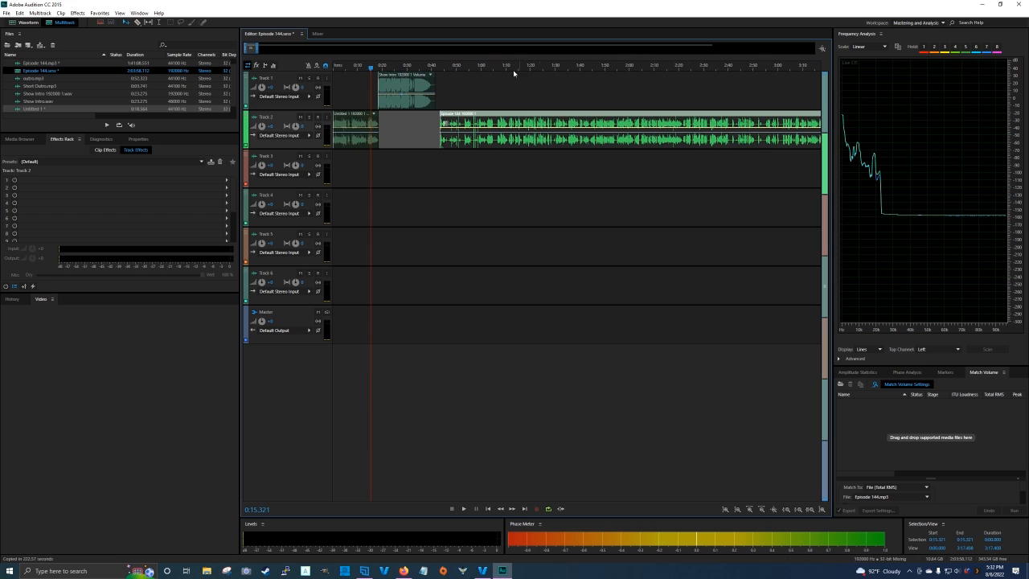
left_click(441, 69)
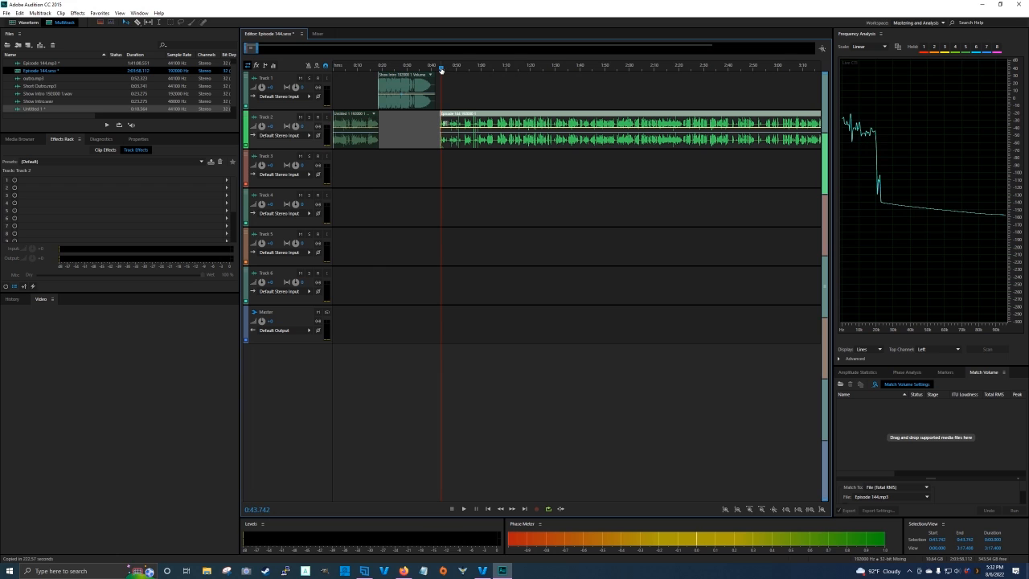
key("space")
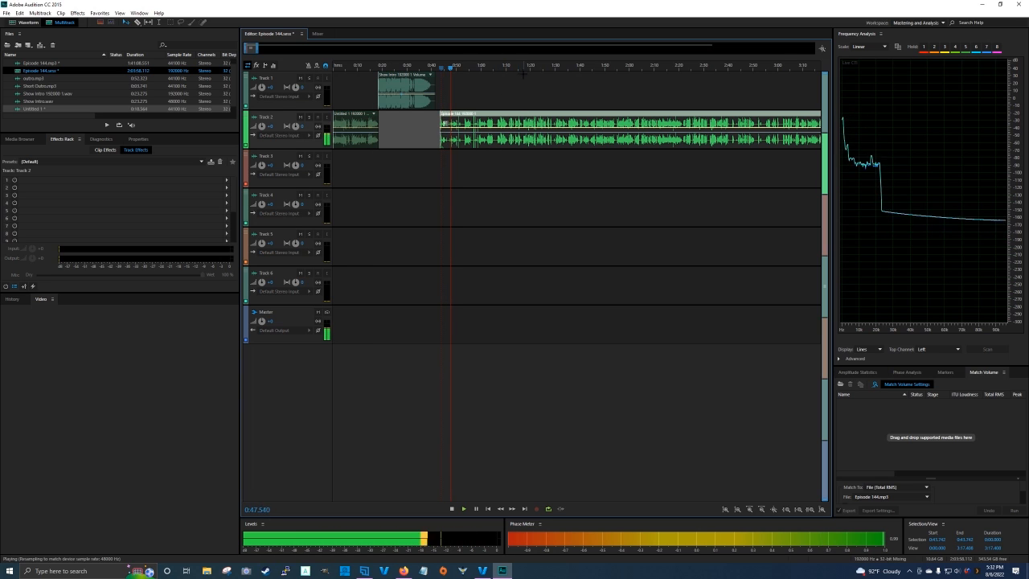
scroll(521, 72, "up", 2)
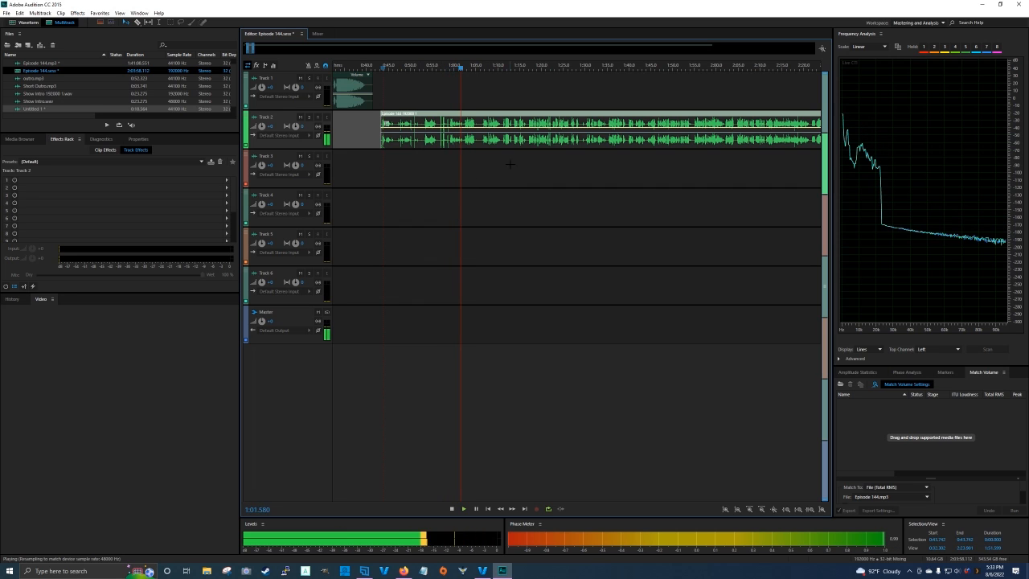
left_click(451, 508)
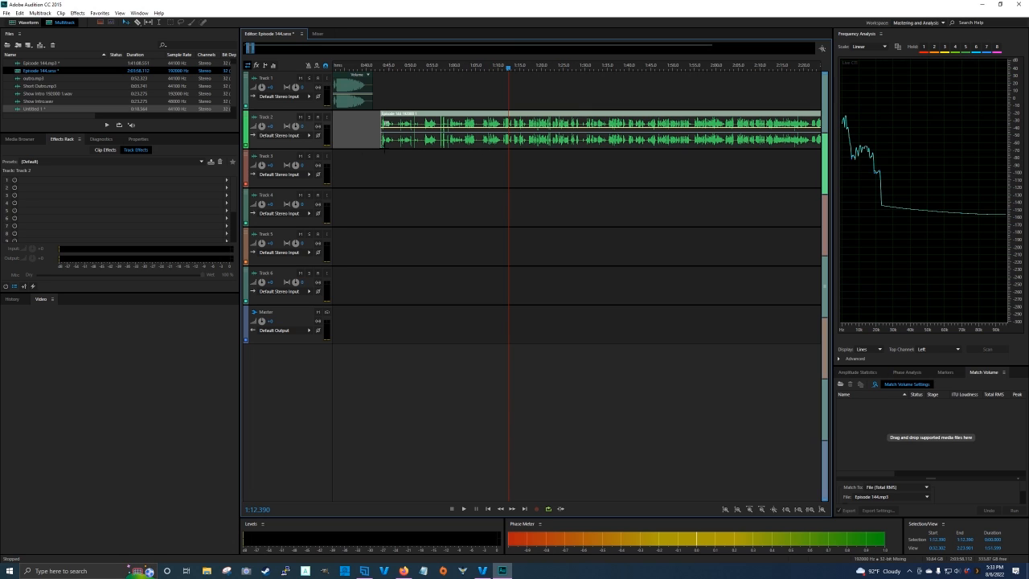
Play the episode's opening from about 0:52.7 and trim the Episode 144 clip's beginning up to that point
left_click(418, 68)
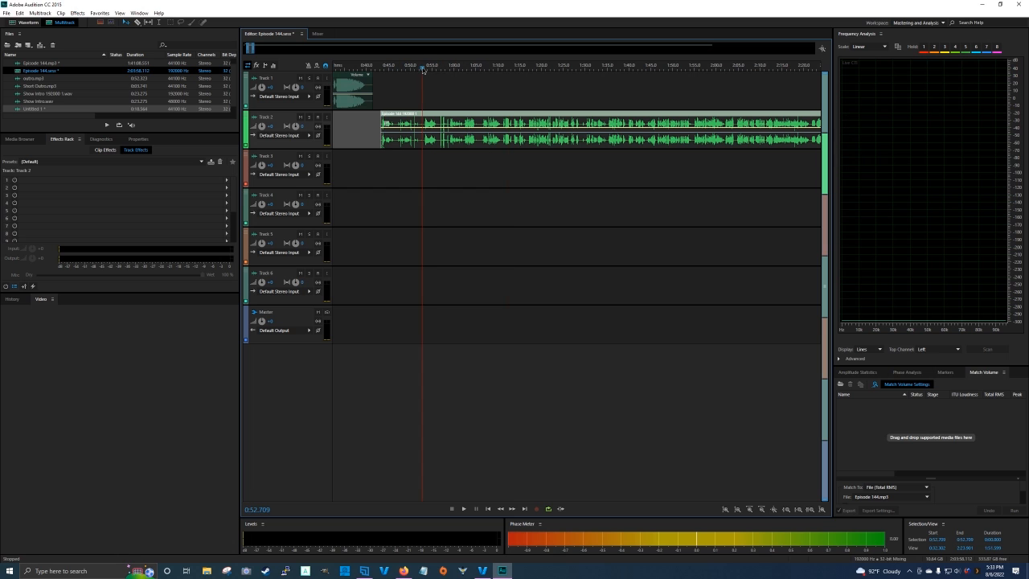
key("space")
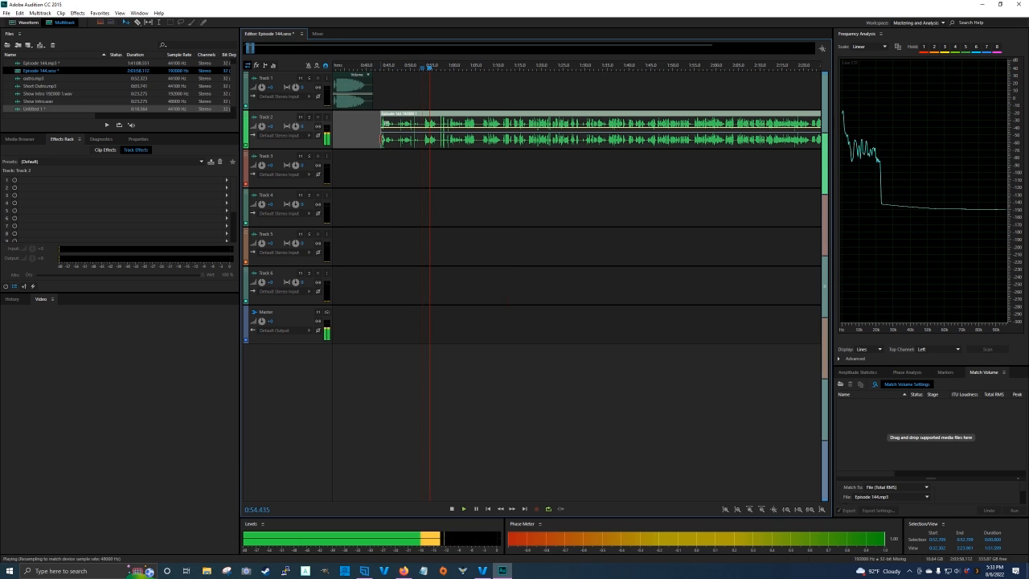
key("space")
double_click(380, 138)
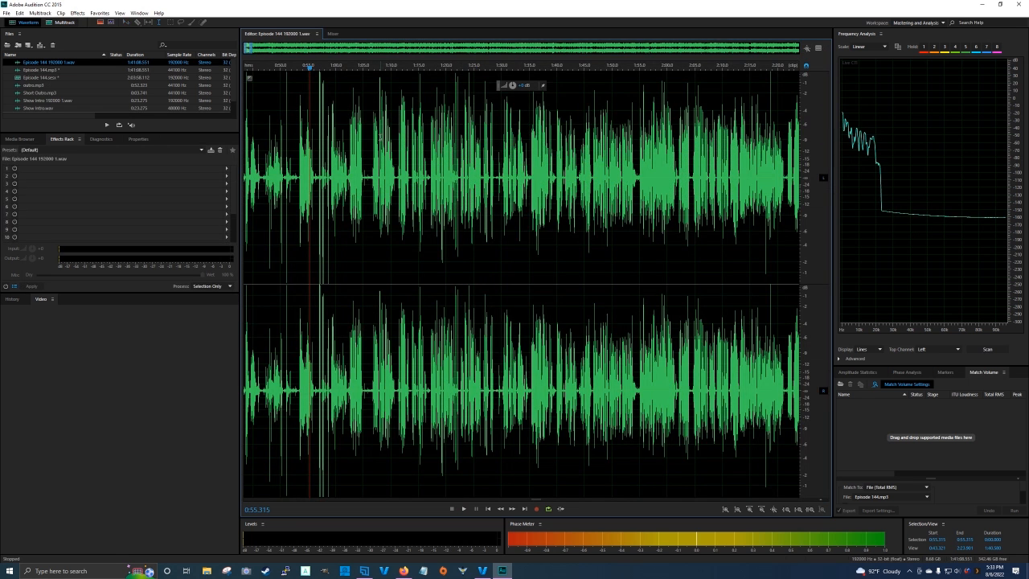
double_click(45, 78)
left_click_drag(382, 140, 421, 140)
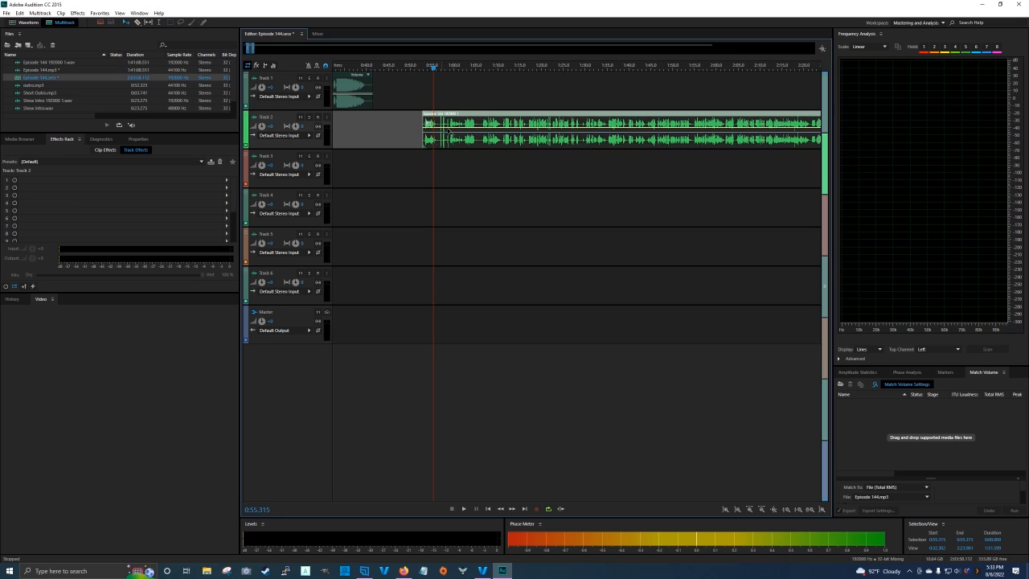
Listen to the trimmed episode audio from about 1:07 to 1:20
left_click(487, 66)
key("space")
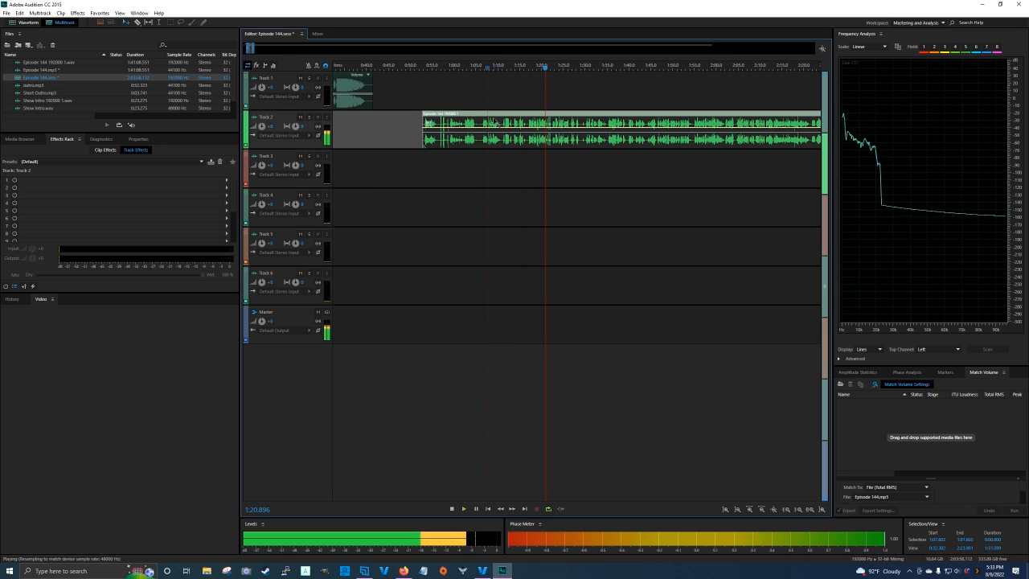
key("space")
Move the trimmed Episode 144 clip earlier to about 0:38, under the intro's fade-out, and play the transition from about 0:37.4
left_click_drag(531, 113, 462, 120)
key("Home")
left_click(496, 70)
key("space")
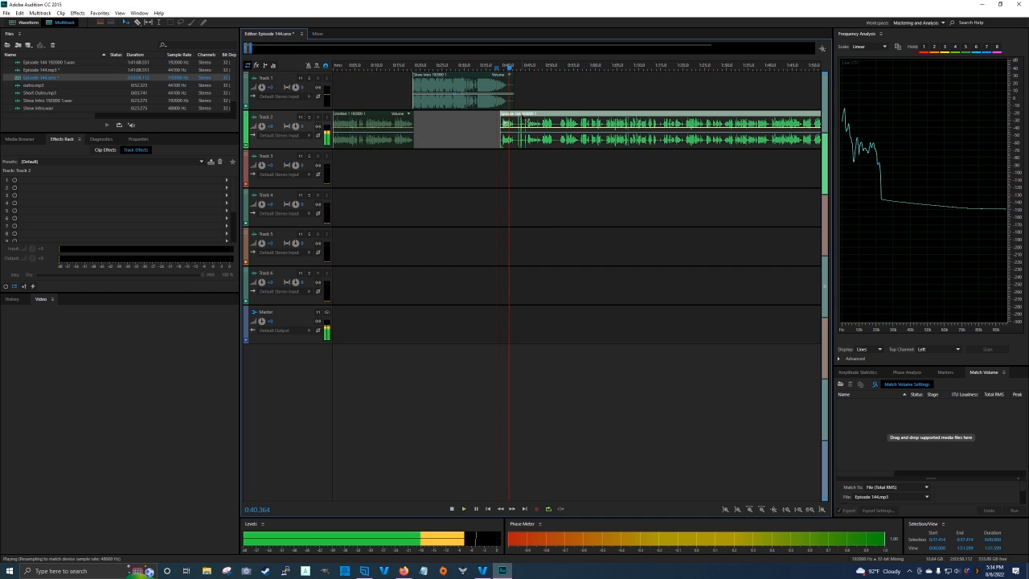
key("space")
Shift the Episode 144 clip slightly earlier to about 0:36.7 and play the intro-to-episode transition from about 0:33
left_click_drag(531, 117, 524, 118)
left_click(479, 69)
key("space")
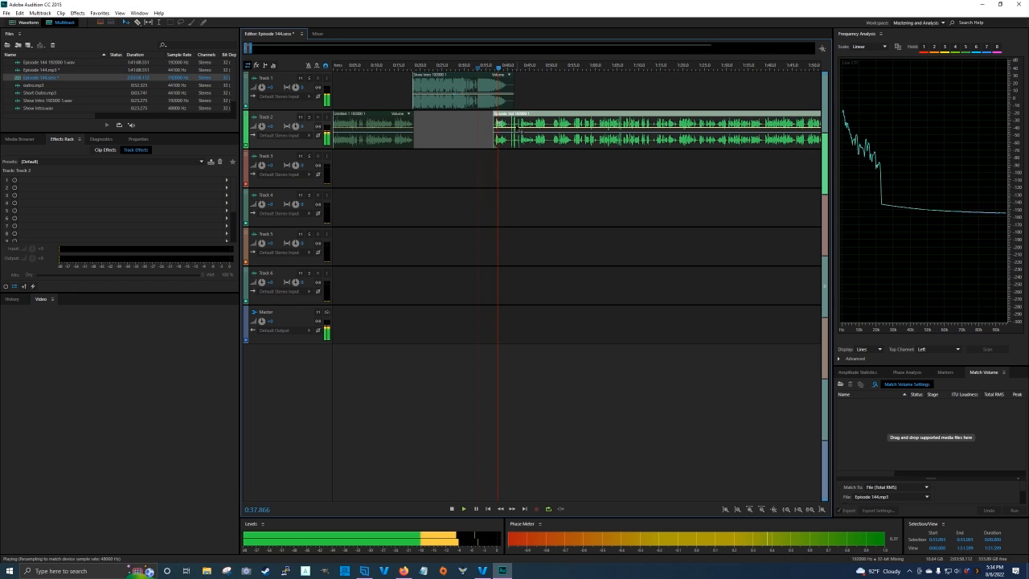
Add a short fade-in to the start of the Episode 144 clip, under the intro's fade-out
left_click_drag(499, 123, 512, 124)
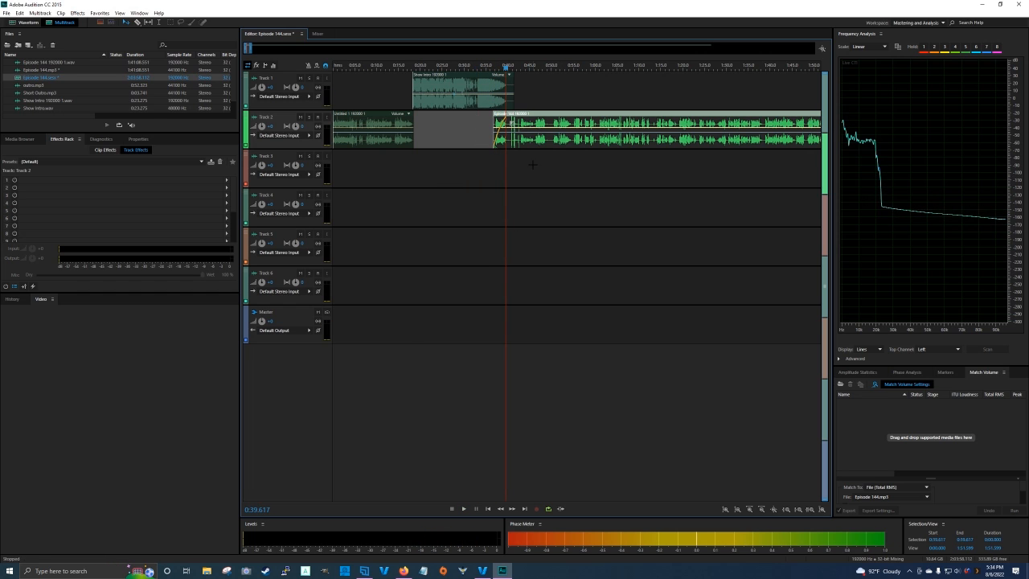
key("space")
Adjust the volume envelope keyframes near the Show Intro clip's ending and play the result from about 0:32.4 and 0:31.3
left_click(464, 94)
left_click_drag(464, 94, 479, 93)
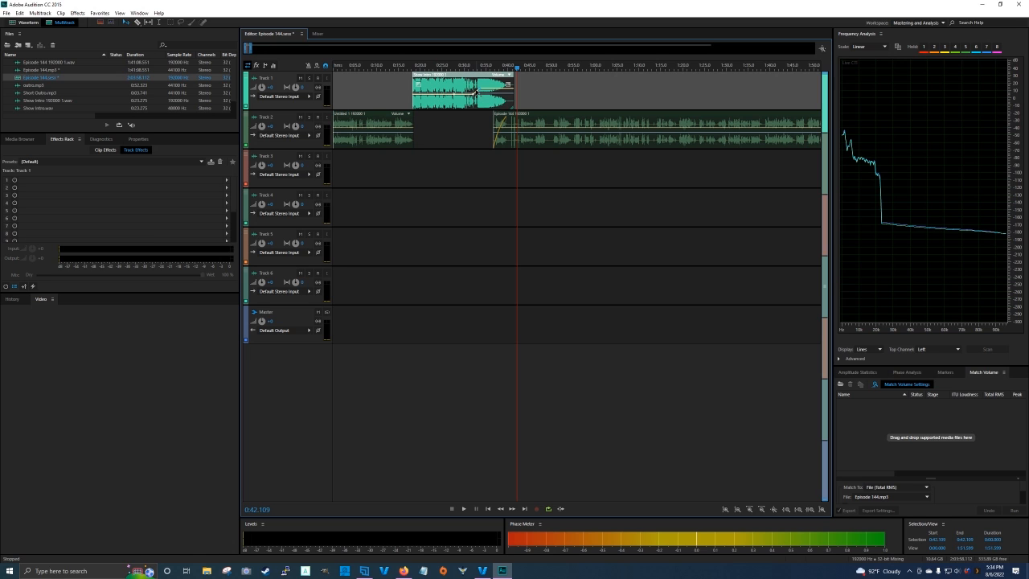
left_click(480, 73)
key("space")
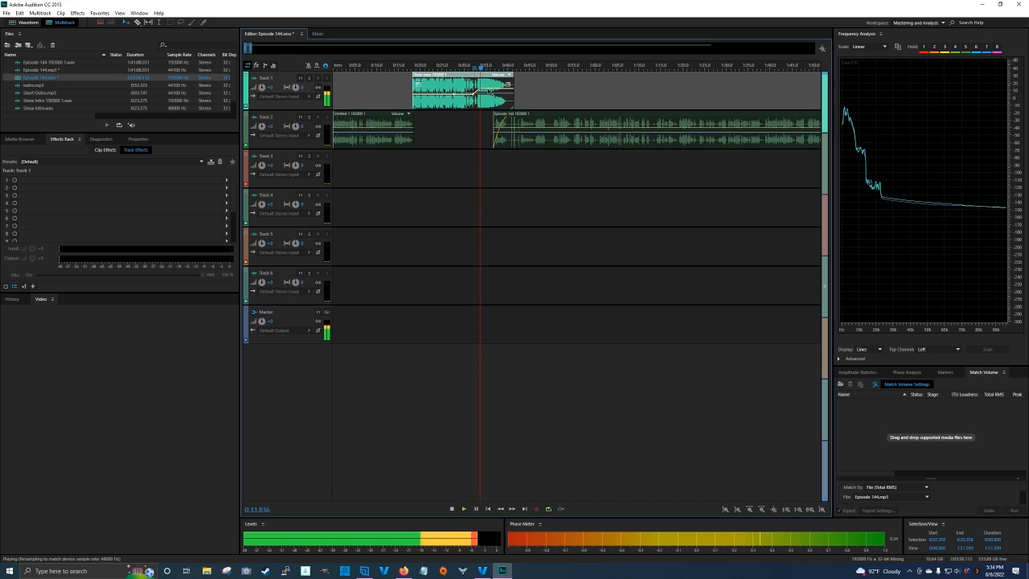
left_click_drag(504, 94, 502, 92)
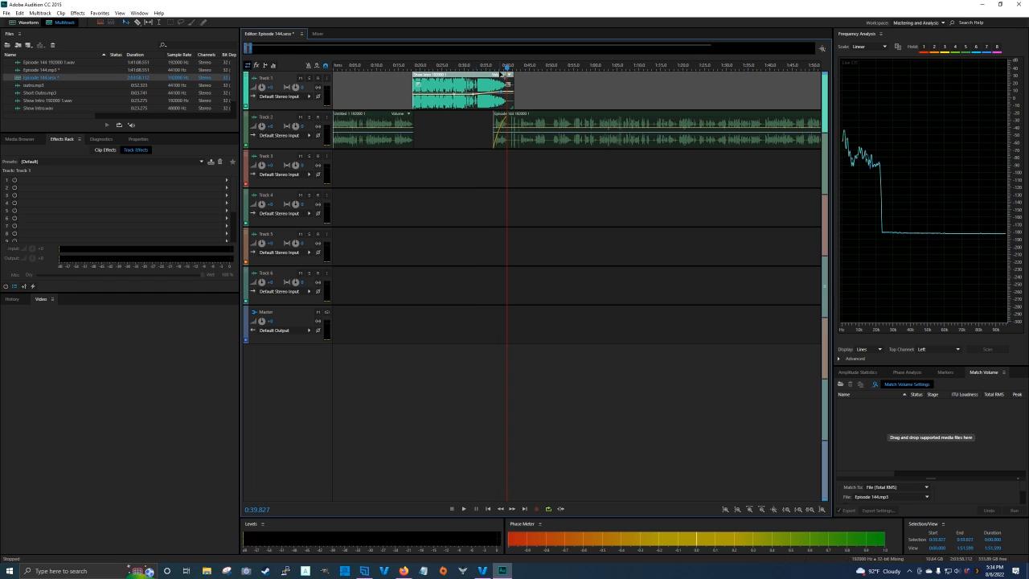
left_click(467, 68)
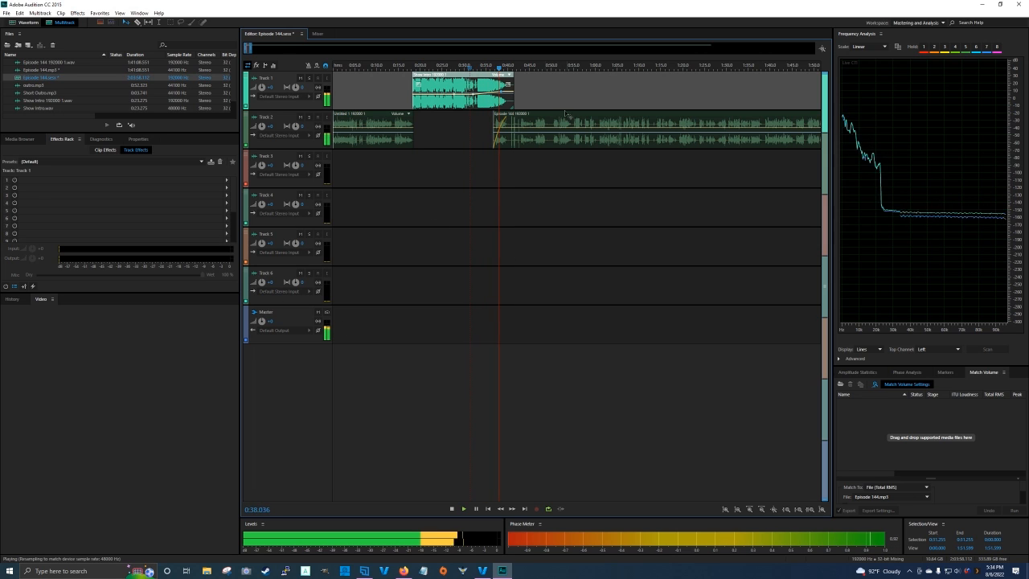
Reshape the fade-in at the start of the Episode 144 clip and play the transition from about 0:36
left_click(510, 129)
key("space")
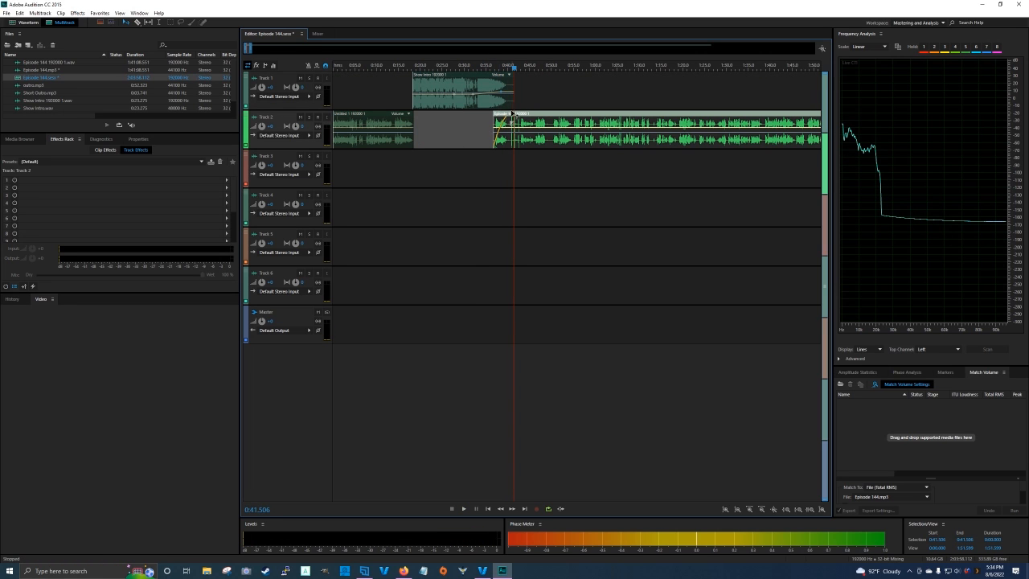
left_click_drag(511, 125, 491, 125)
mouse_move(490, 137)
left_mouse_down()
mouse_move(477, 137)
mouse_move(492, 139)
left_mouse_up()
mouse_move(499, 122)
left_mouse_down()
mouse_move(550, 122)
mouse_move(505, 122)
left_mouse_up()
left_click(491, 68)
key("space")
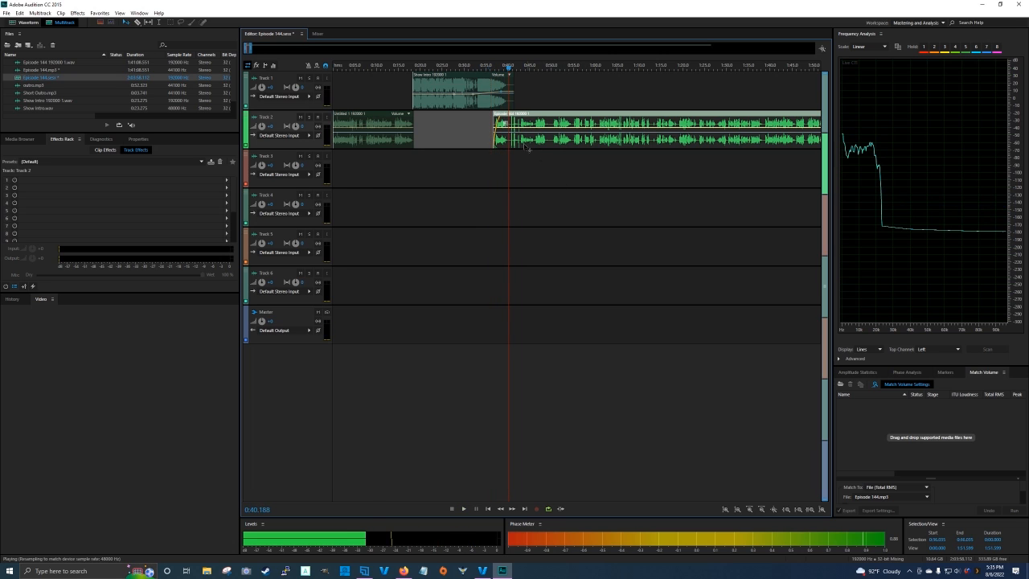
key("space")
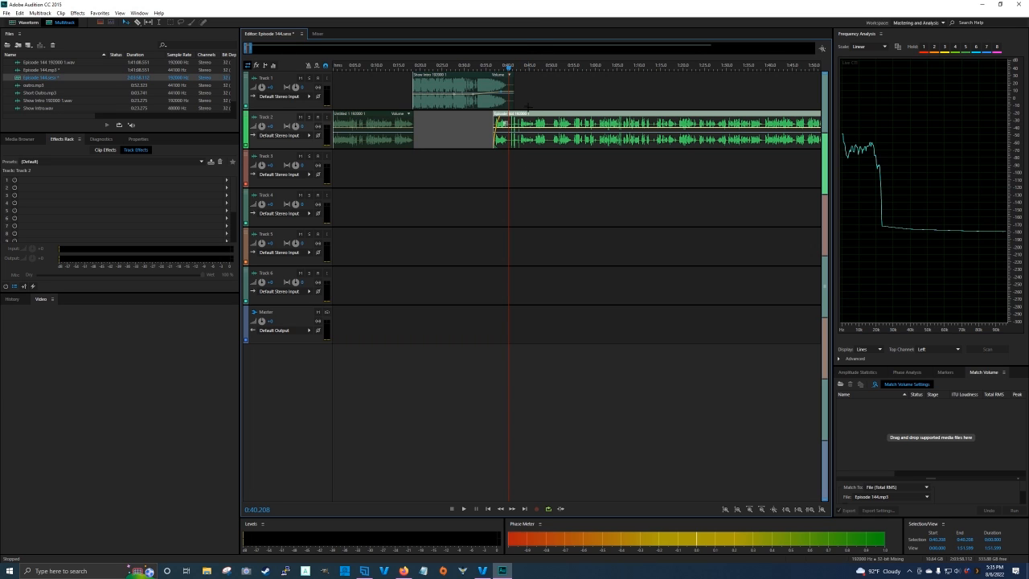
Try the Episode 144 clip at a later start of about 0:39 and play the transition from about 0:35.5
left_click_drag(520, 118, 531, 118)
left_click(487, 66)
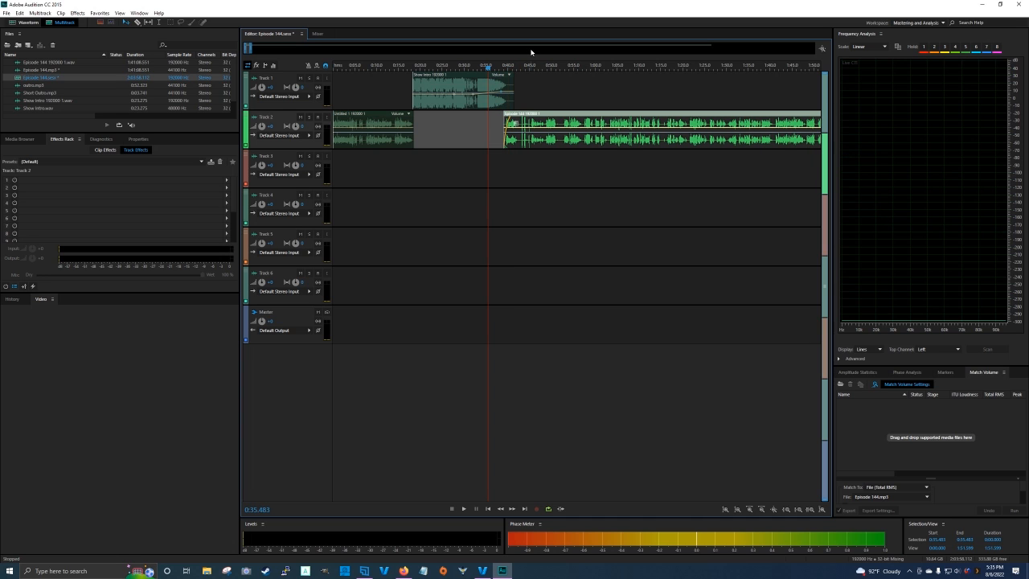
key("space")
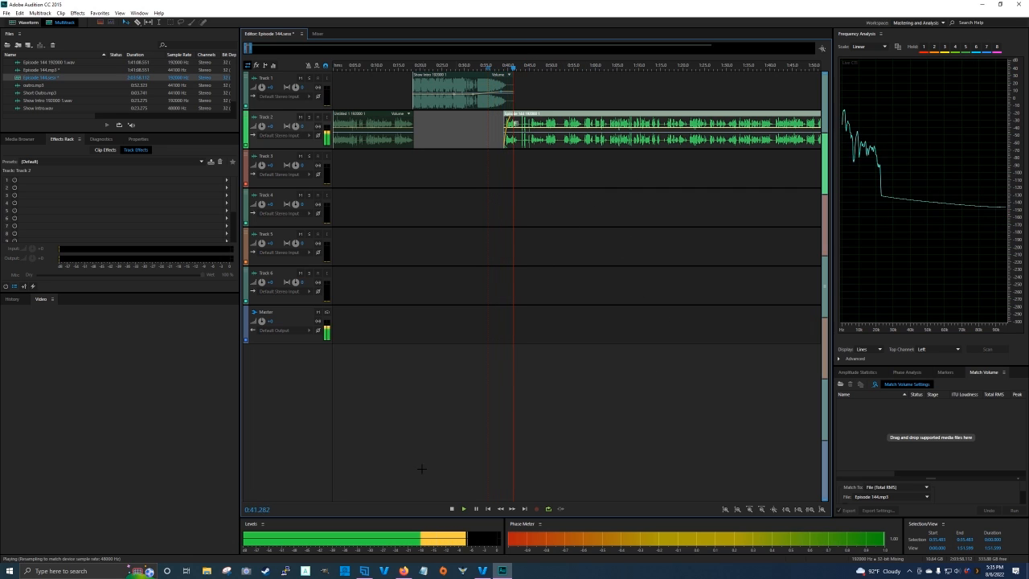
key("space")
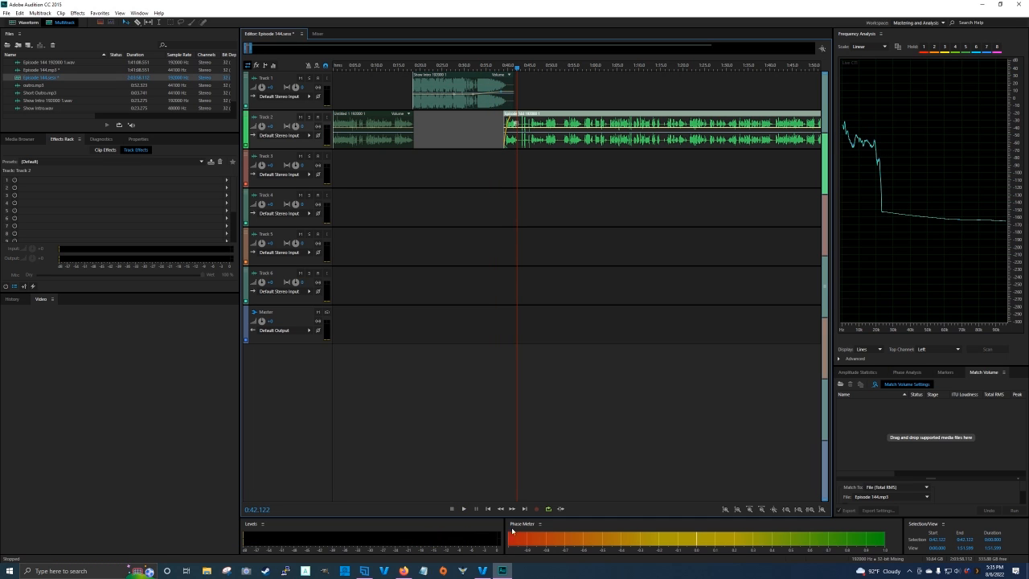
Move the Episode 144 clip back to about 0:36.5, check the transition and play the whole opening from the session start to about 0:45
left_click_drag(568, 117, 557, 116)
left_click_drag(496, 69, 484, 70)
key("space")
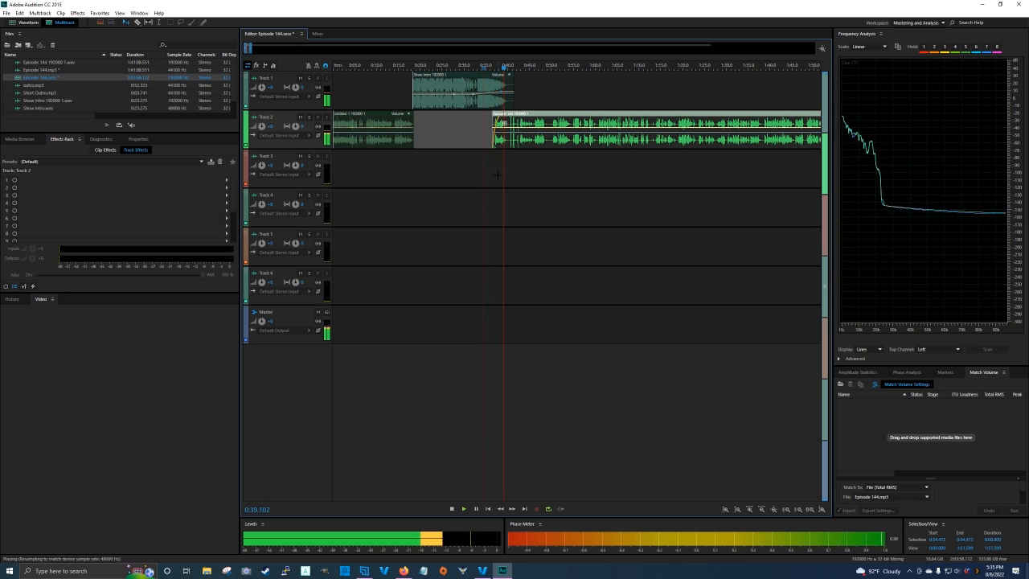
key("space")
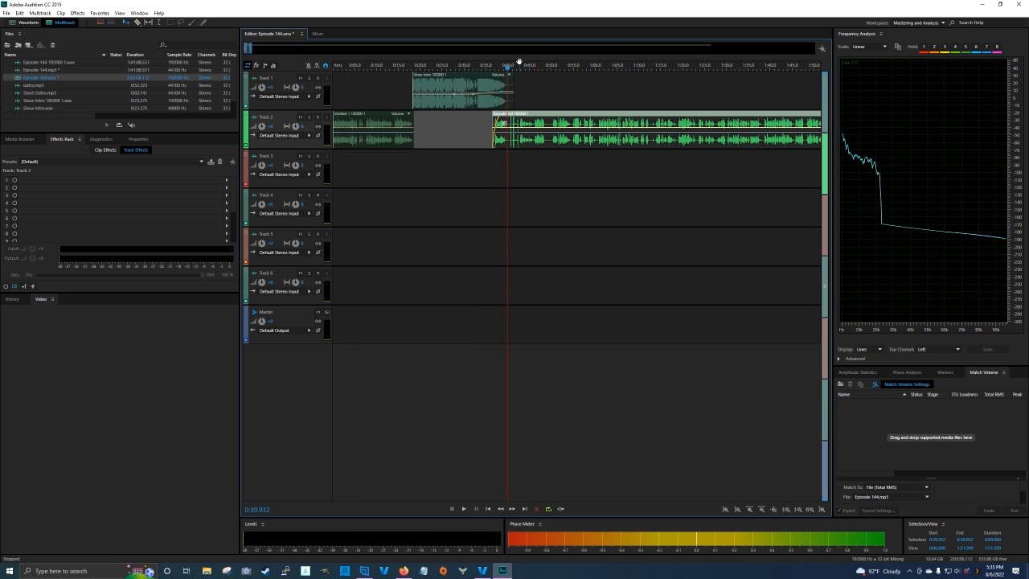
key("Home")
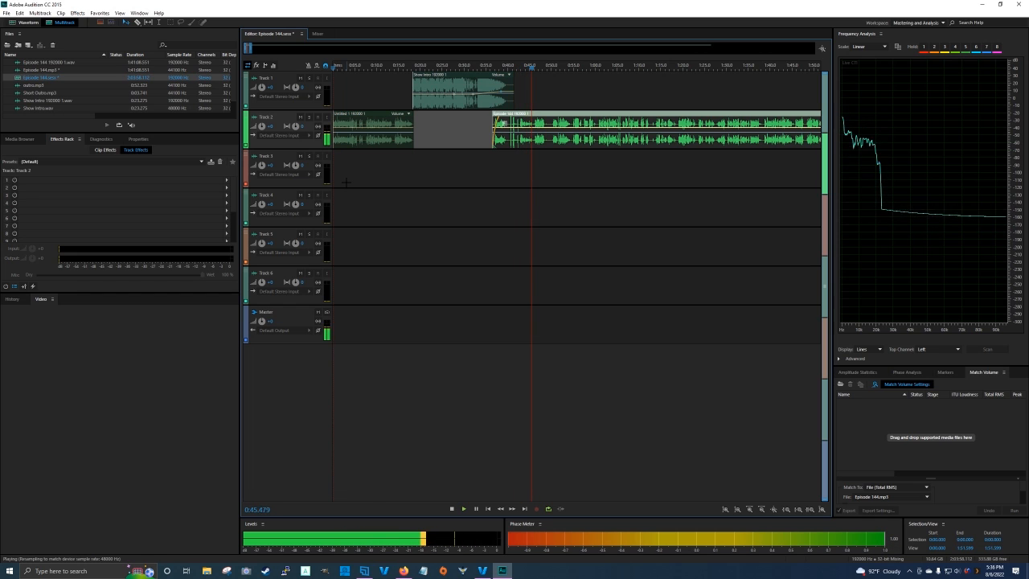
key("space")
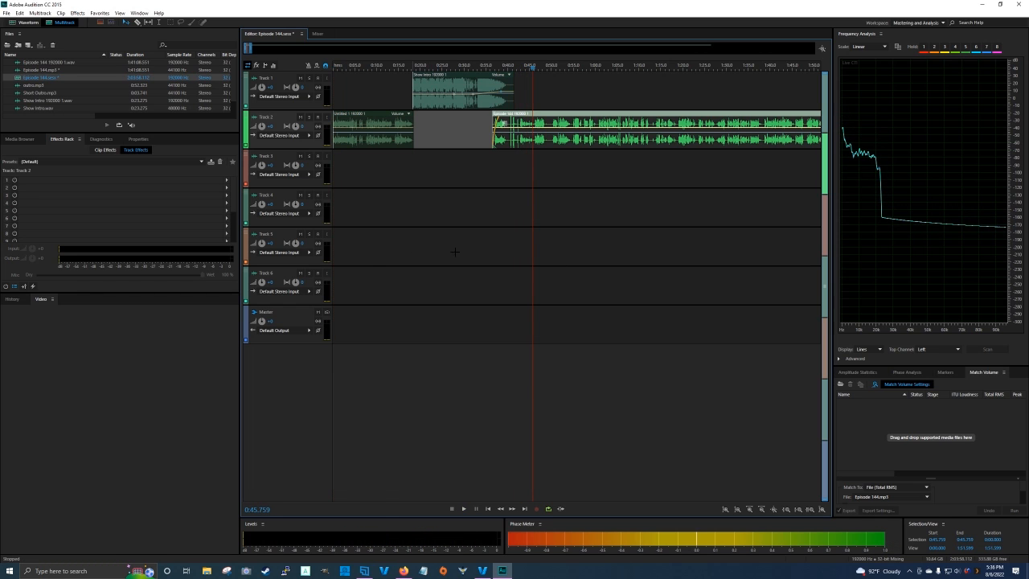
Listen to the end of the Episode 144 clip from about 1:41:21.6 to 1:41:35
scroll(490, 64, "down", 10)
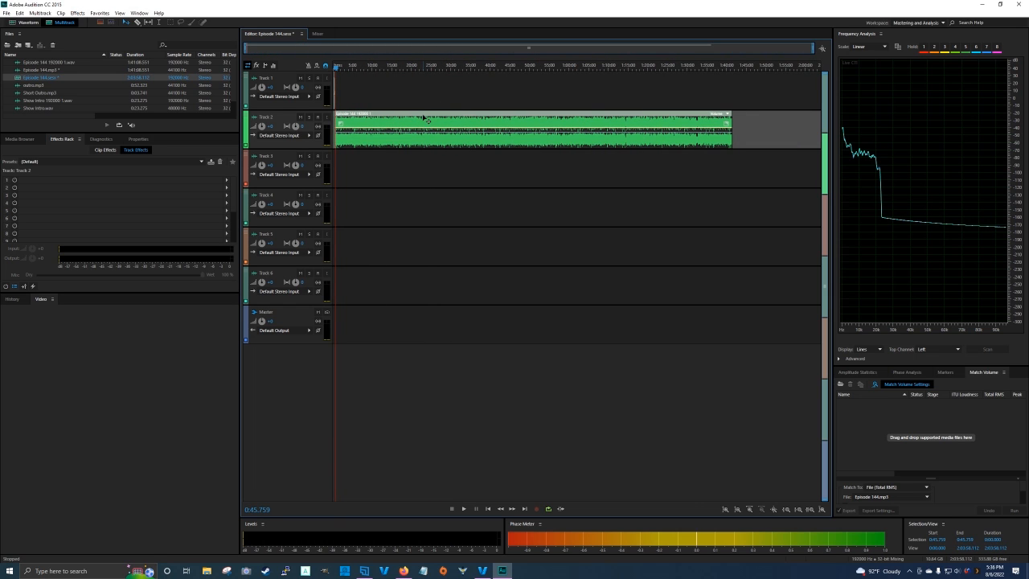
left_click(720, 67)
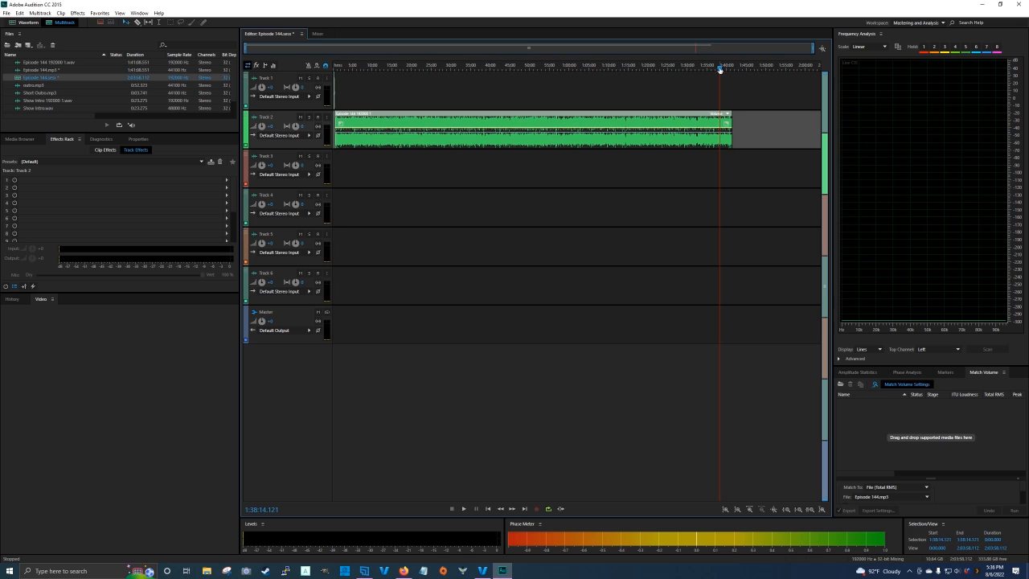
scroll(736, 73, "up", 10)
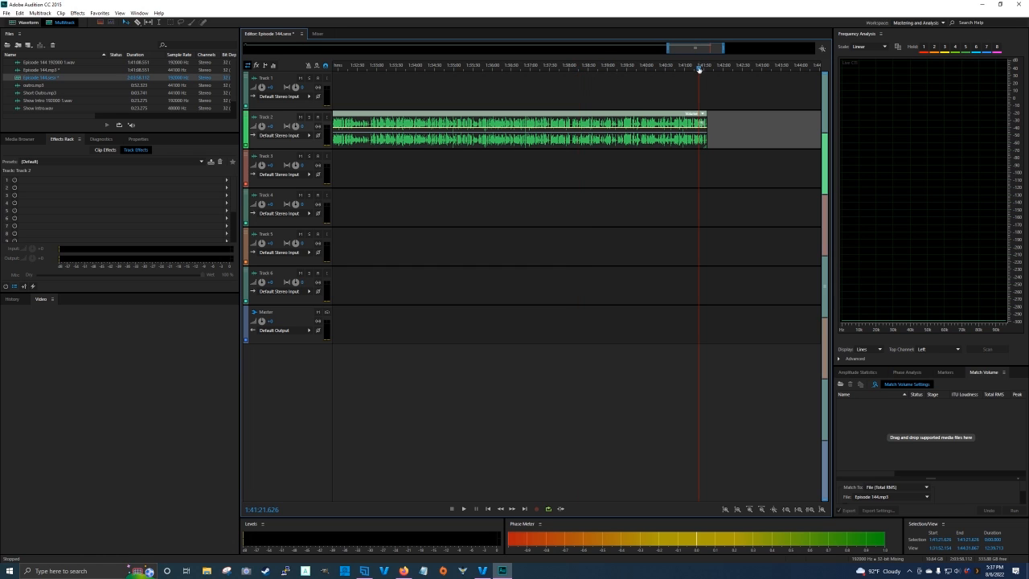
scroll(706, 72, "up", 8)
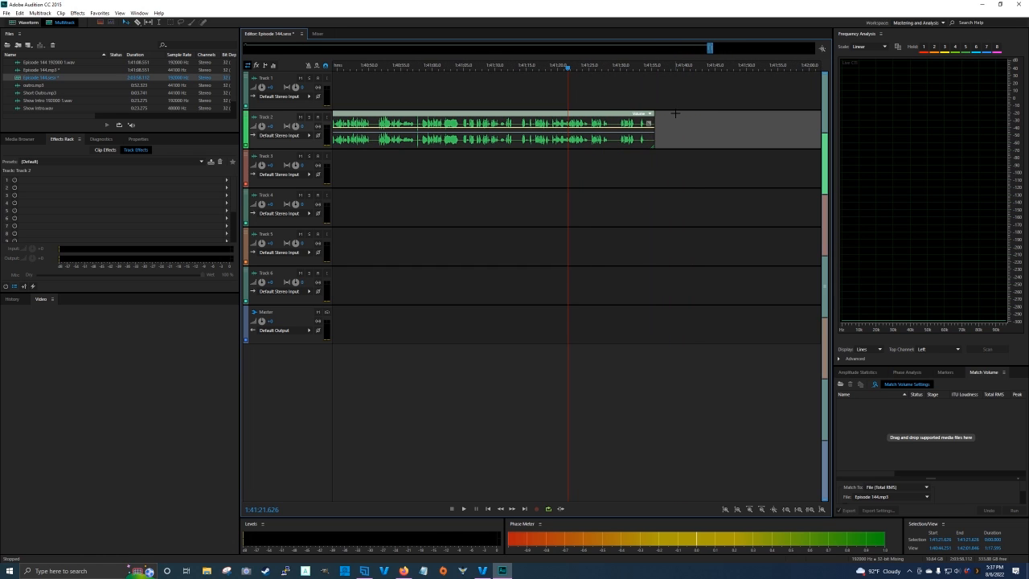
key("space")
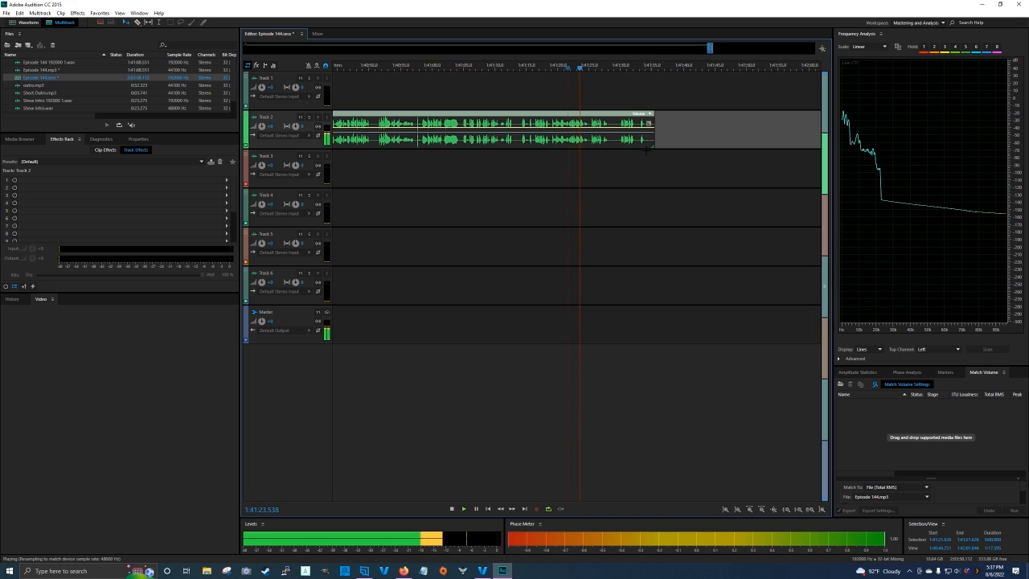
key("space")
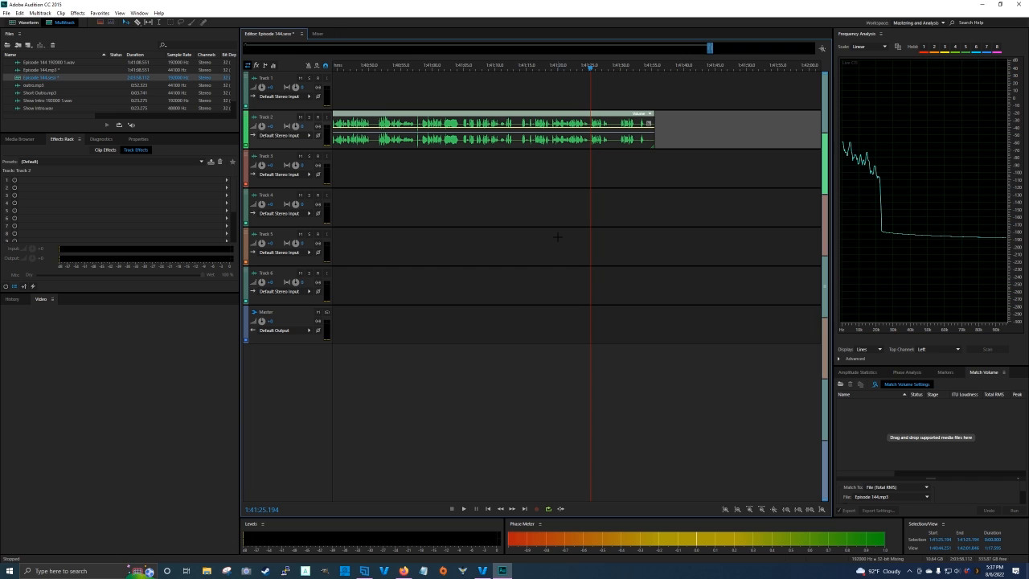
key("space")
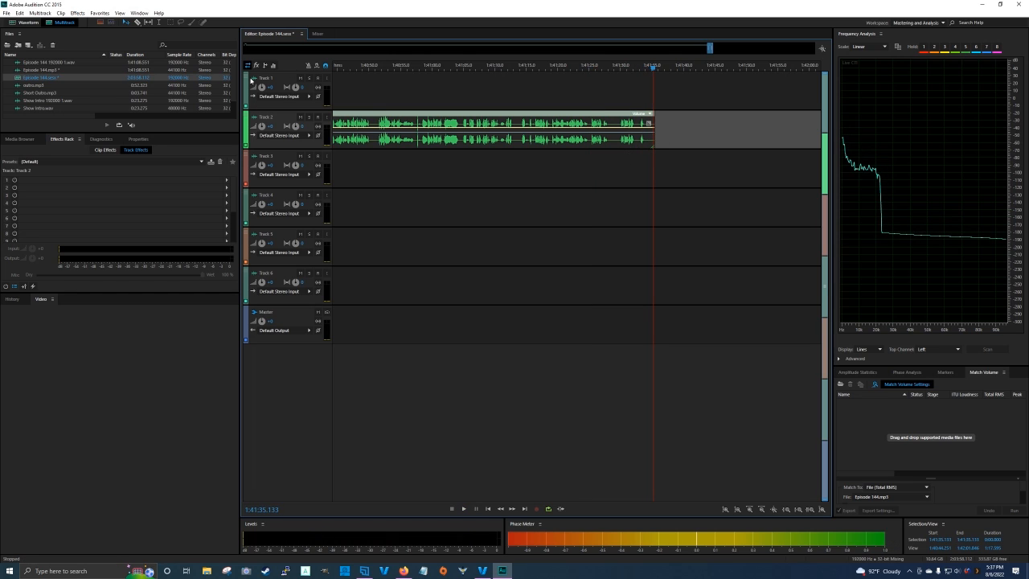
Place outro.mp3 on Track 3 at about 1:41:34, overlapping the episode's end, and play the transition from about 1:41:32.8
left_click_drag(31, 89, 636, 165)
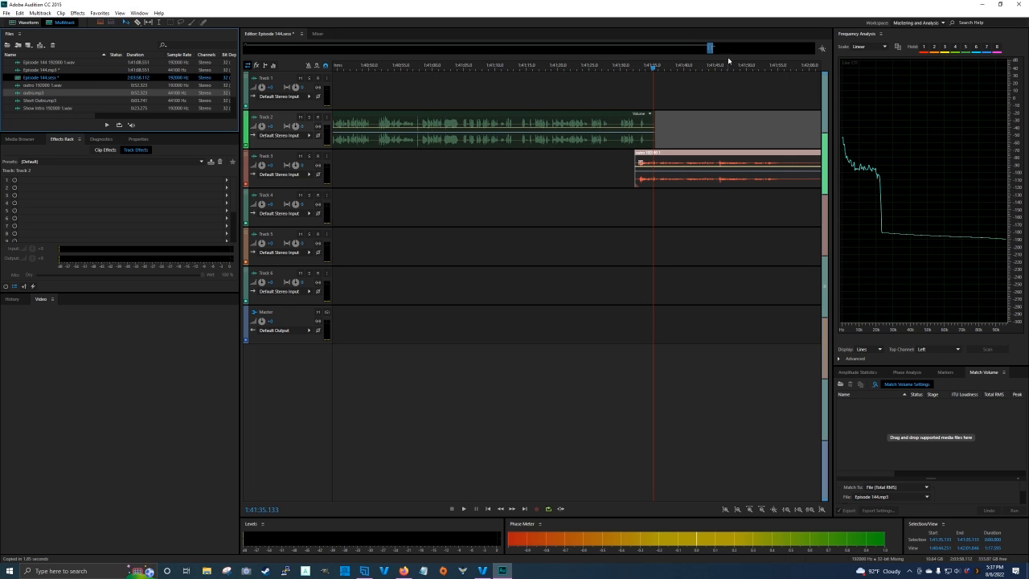
left_click_drag(730, 64, 588, 69)
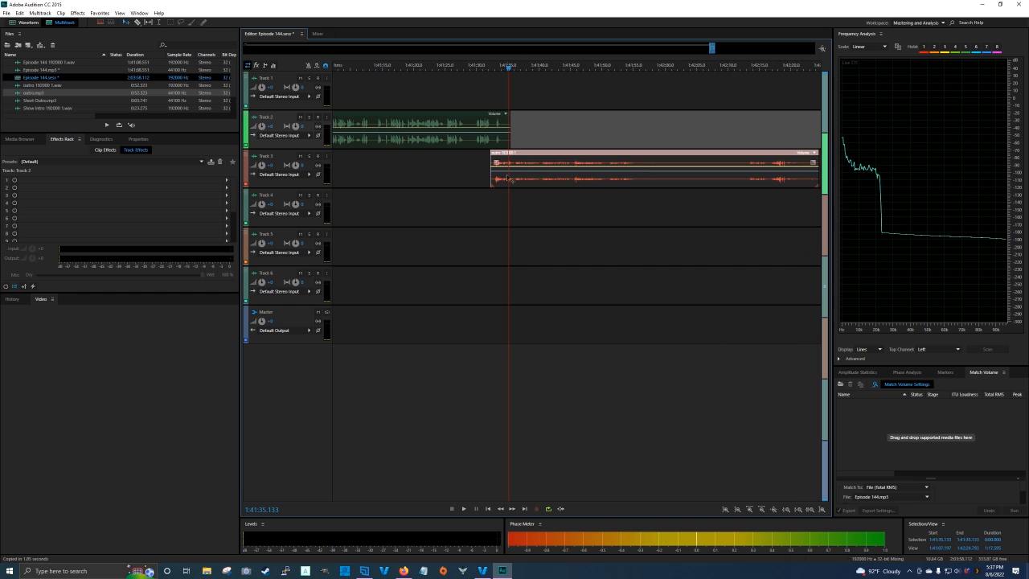
left_click_drag(522, 153, 532, 153)
left_click(497, 69)
key("space")
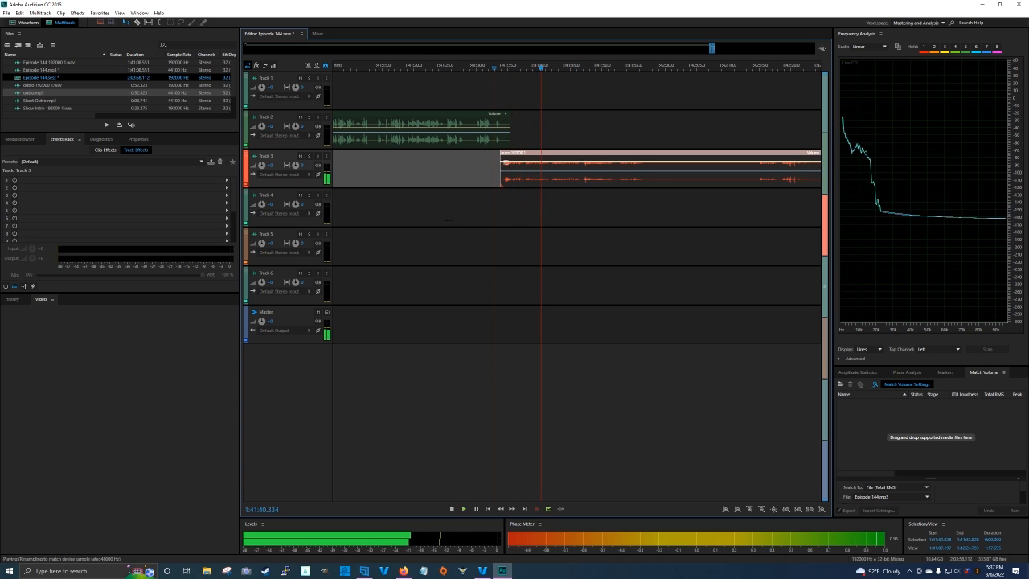
Compare the loudness of the episode's ending with the outro by alternately playing short passages of each between about 1:41:20 and 1:41:40
left_click(448, 68)
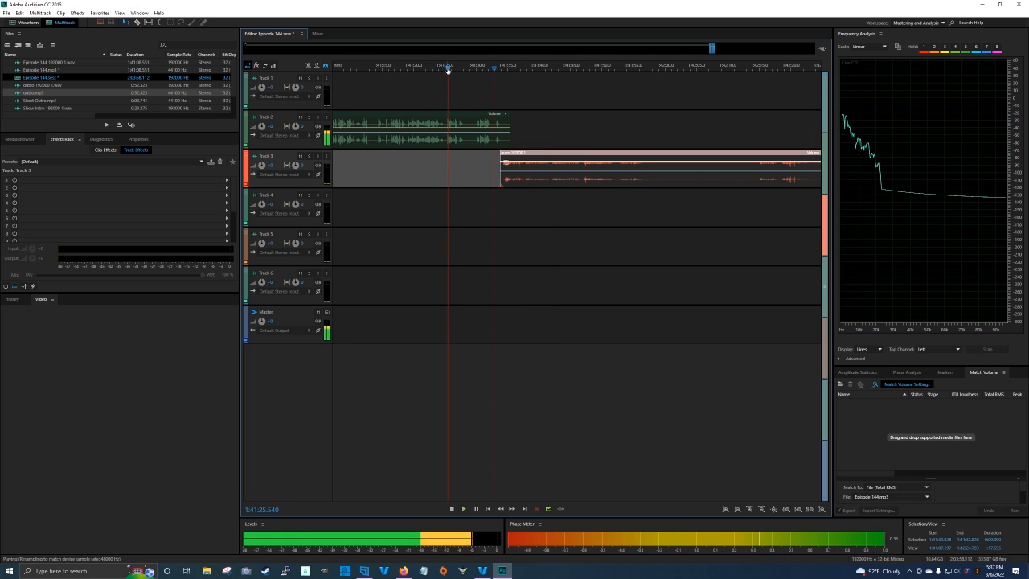
key("space")
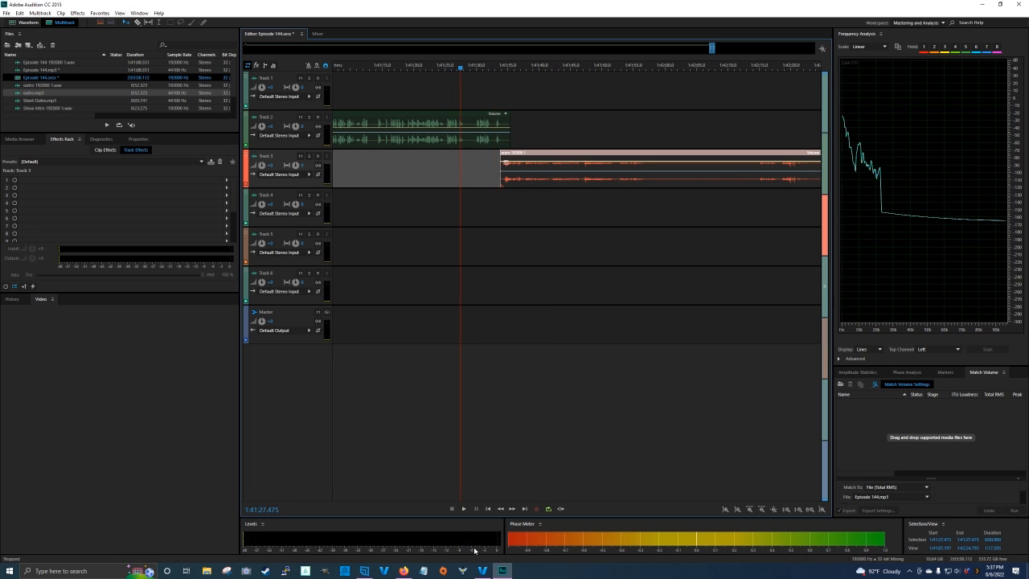
left_click(530, 64)
key("space")
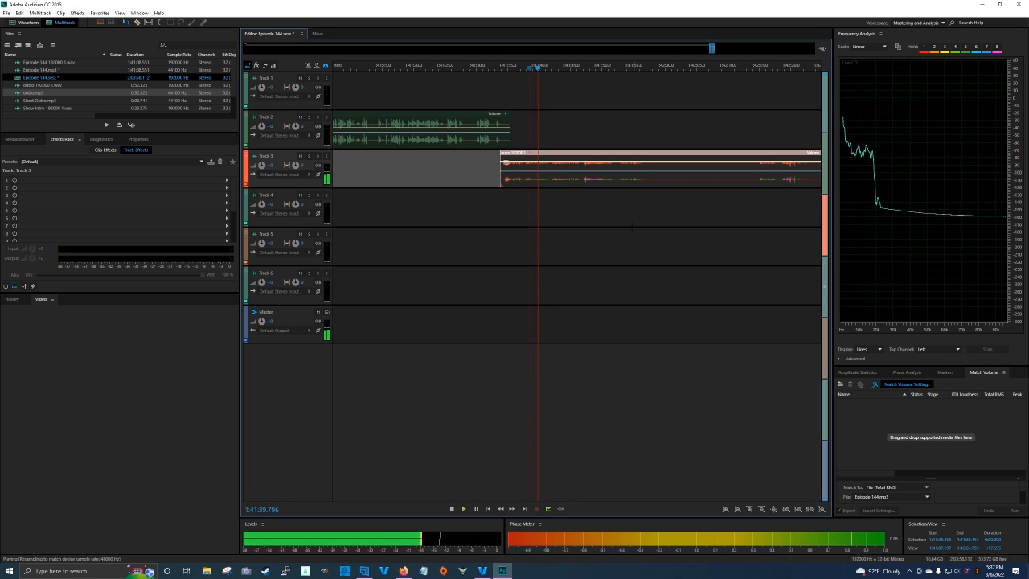
key("space")
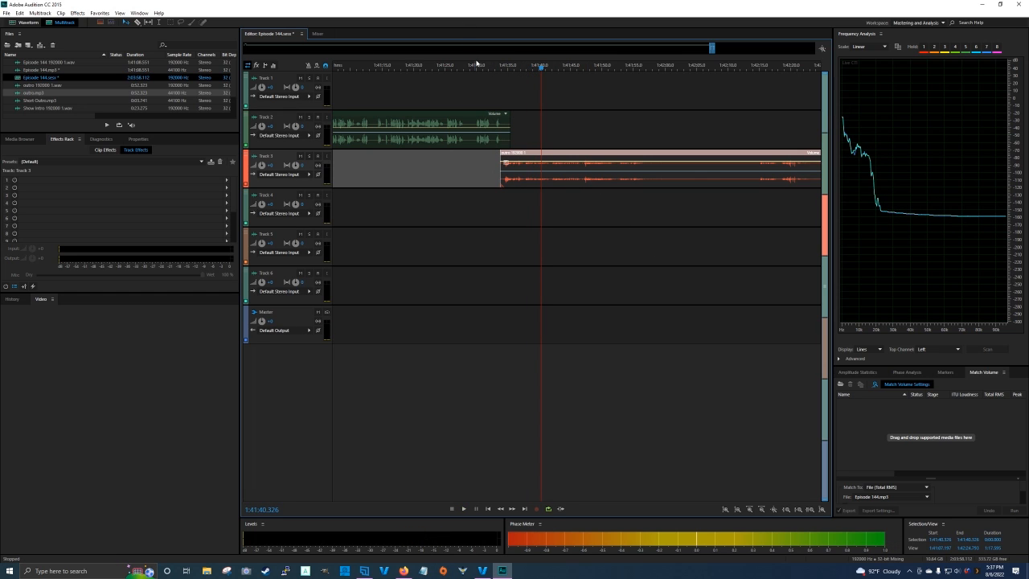
left_click(416, 68)
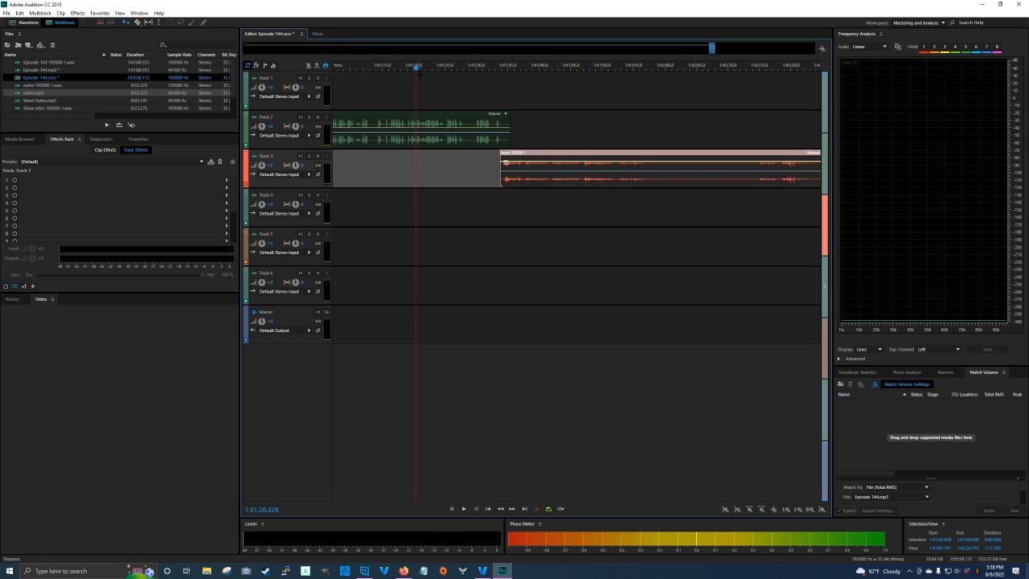
key("space")
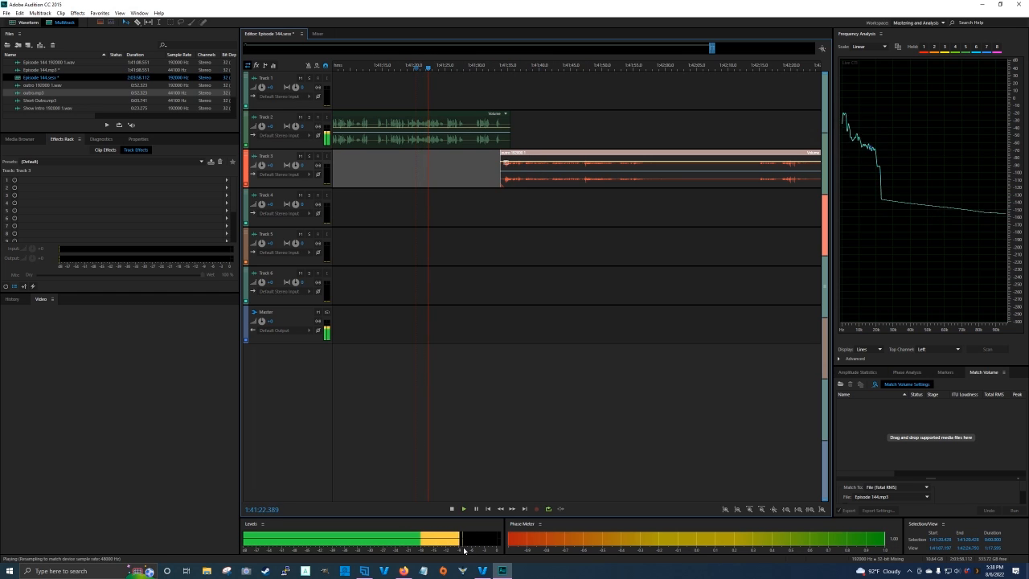
key("space")
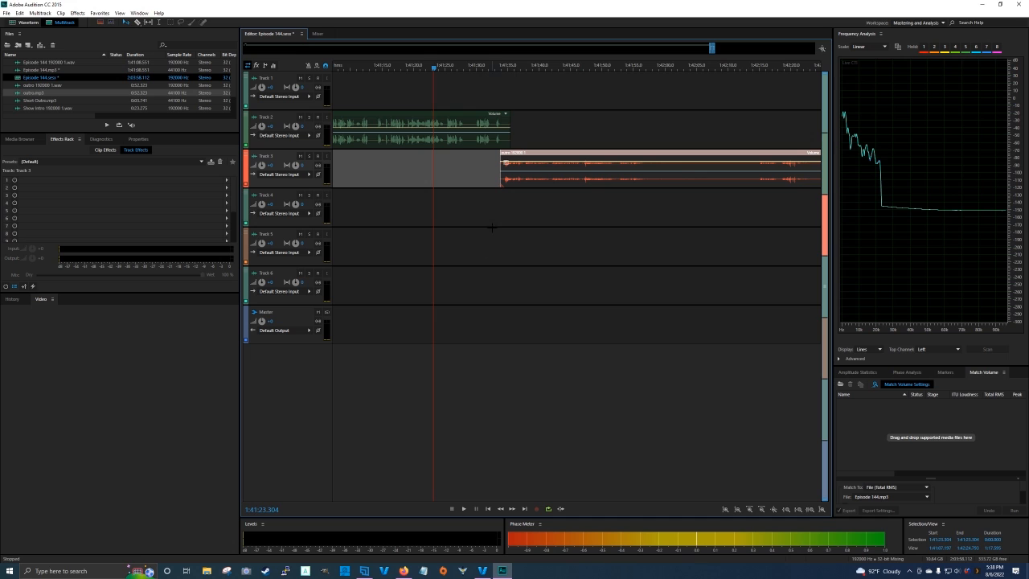
left_click(509, 67)
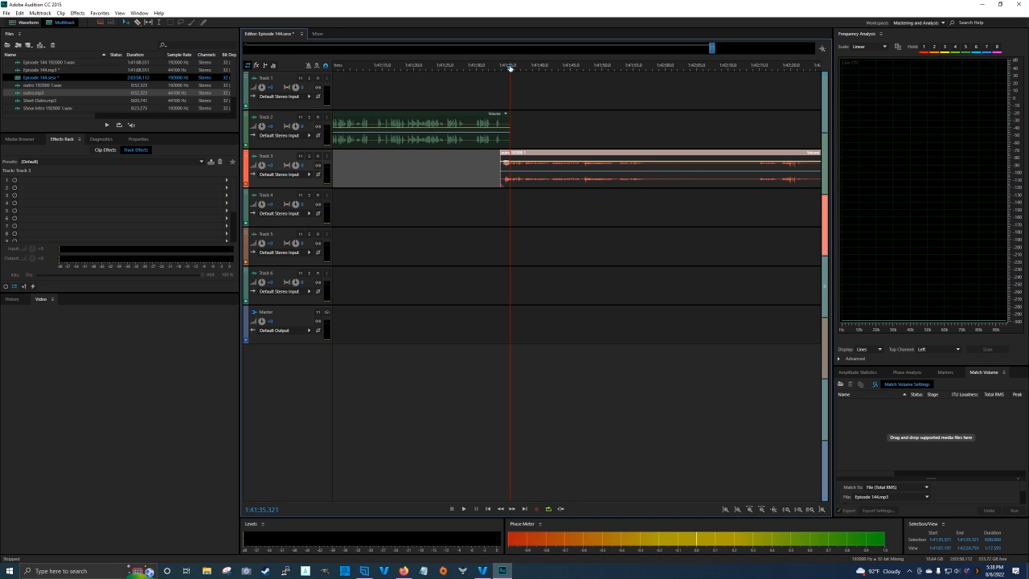
key("space")
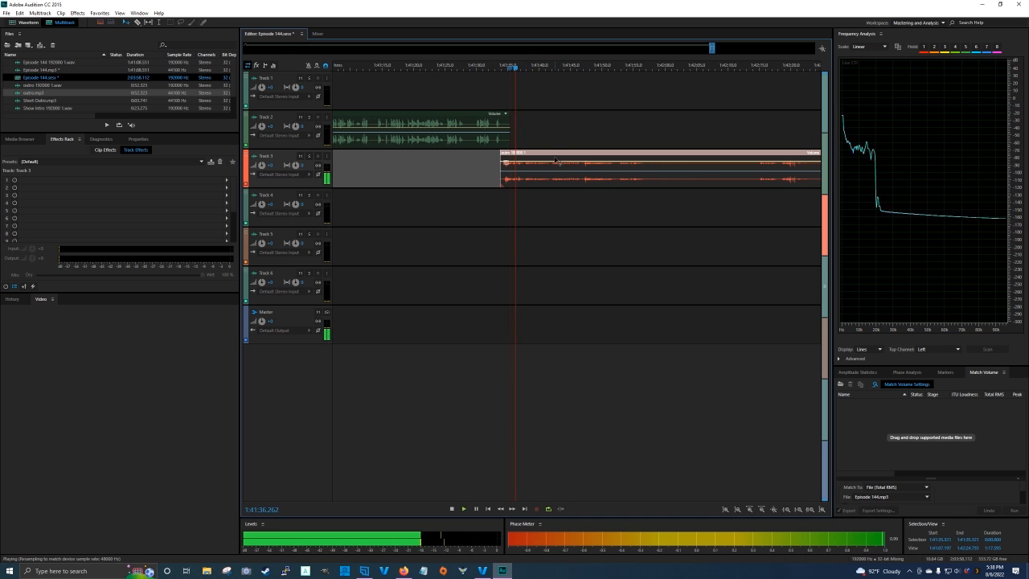
key("space")
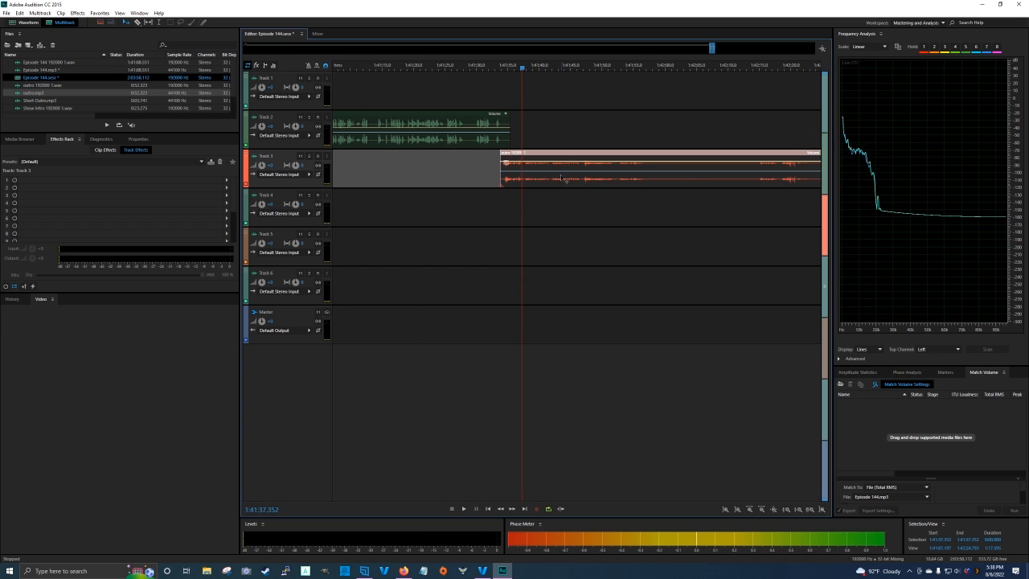
Open the outro clip in the waveform editor and apply the Podcast Voice effects rack preset to it
key("space")
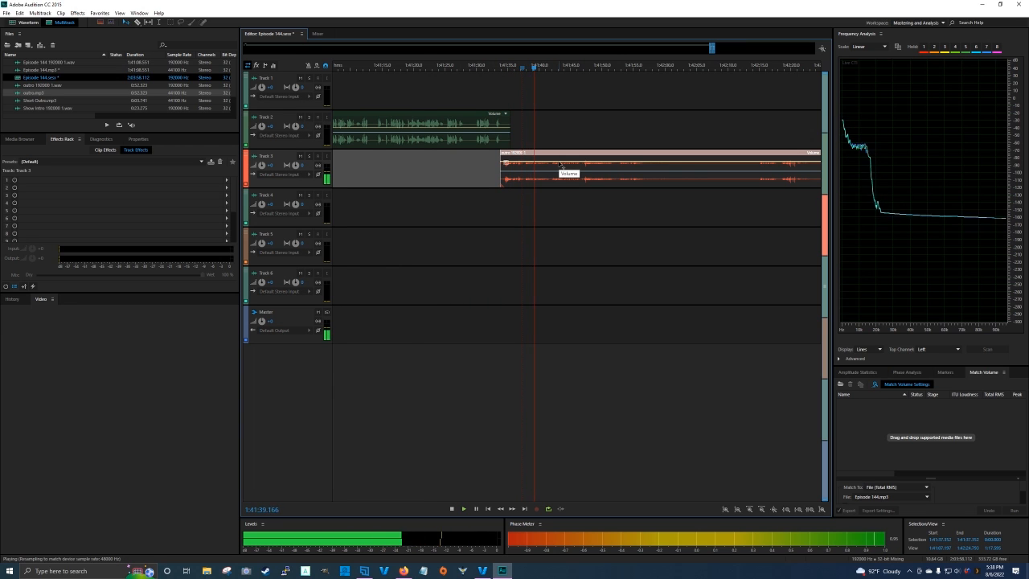
key("space")
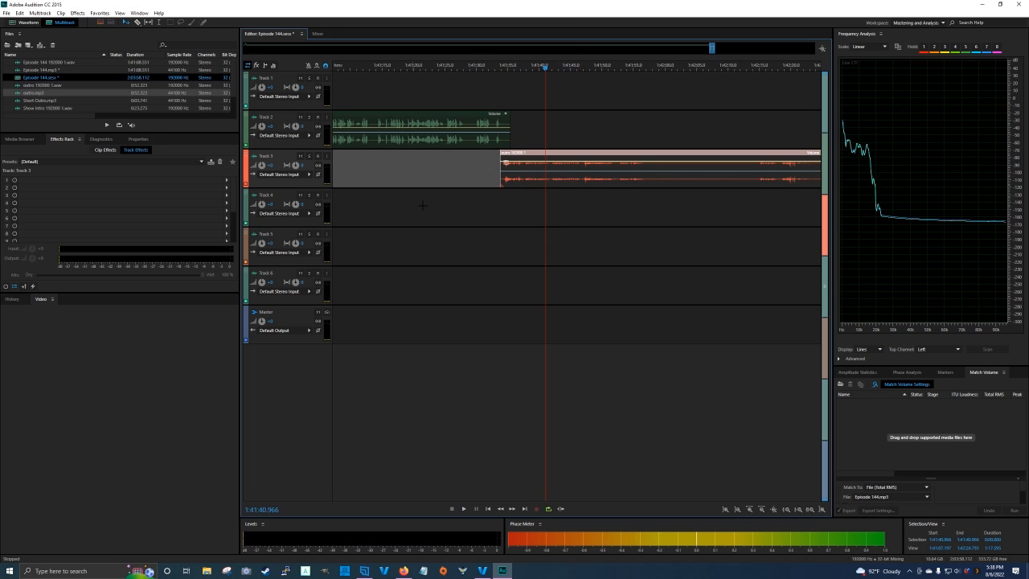
double_click(579, 171)
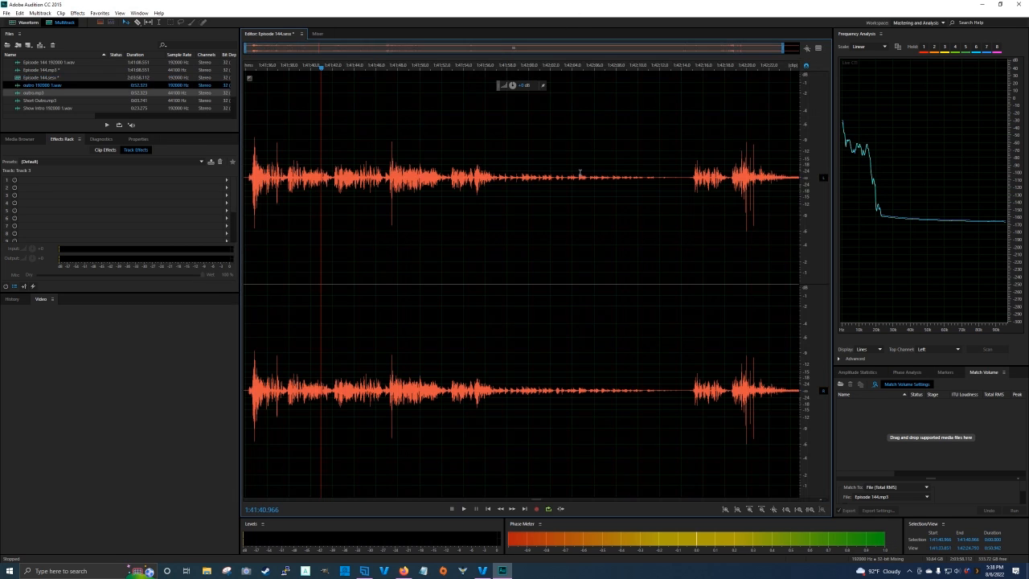
key("ctrl+a")
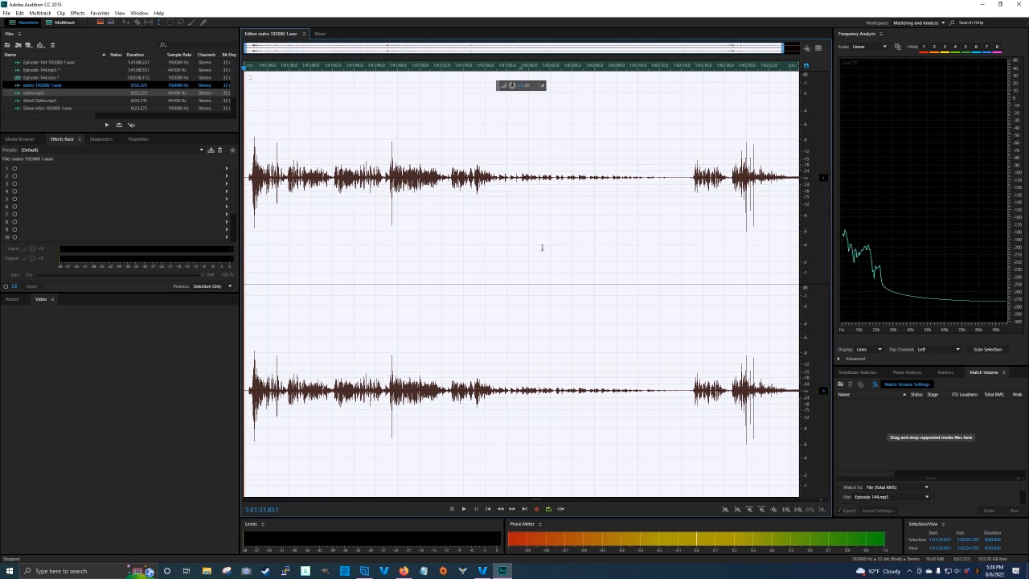
left_click(483, 260)
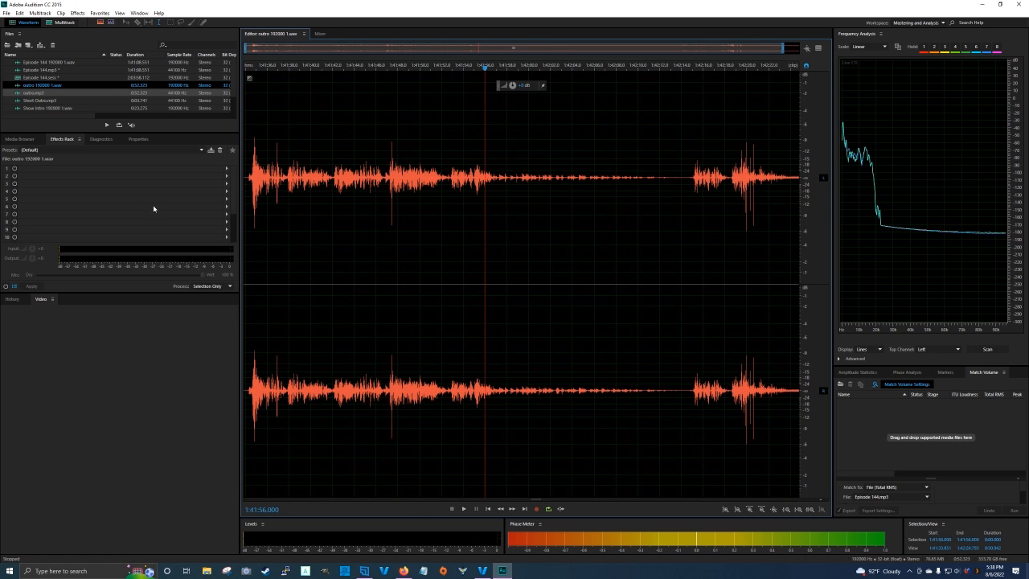
left_click(200, 151)
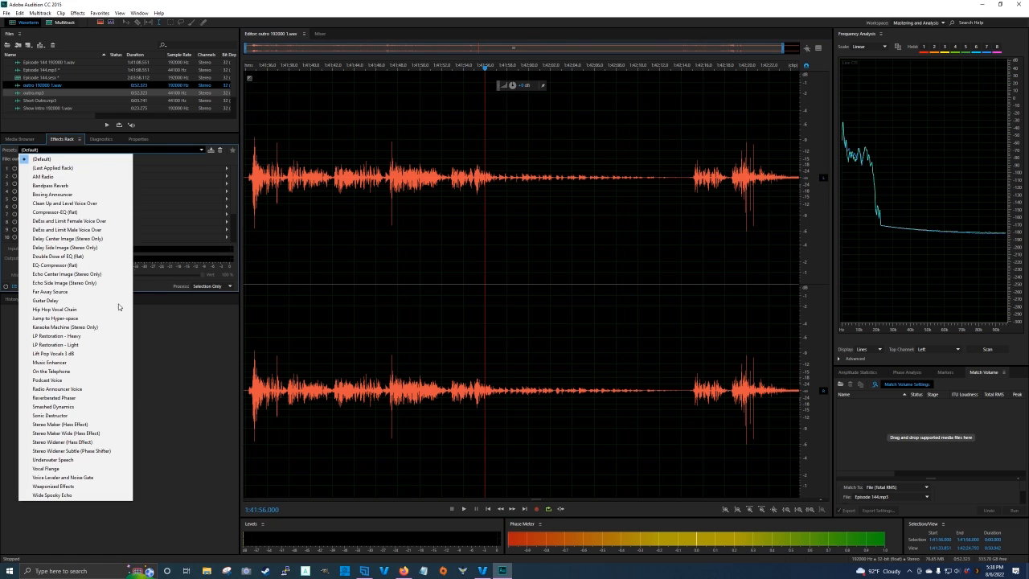
left_click(82, 380)
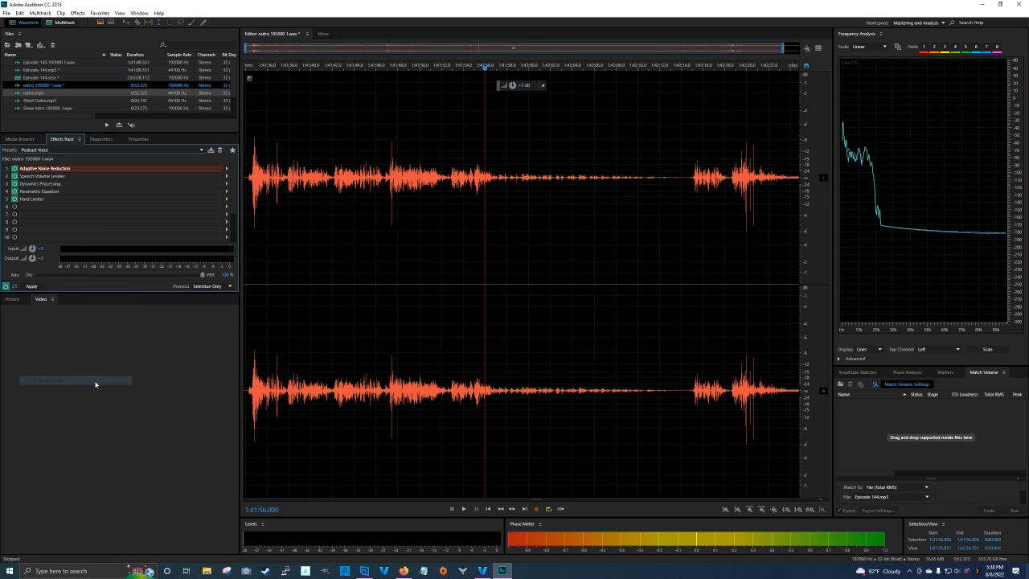
left_click(31, 286)
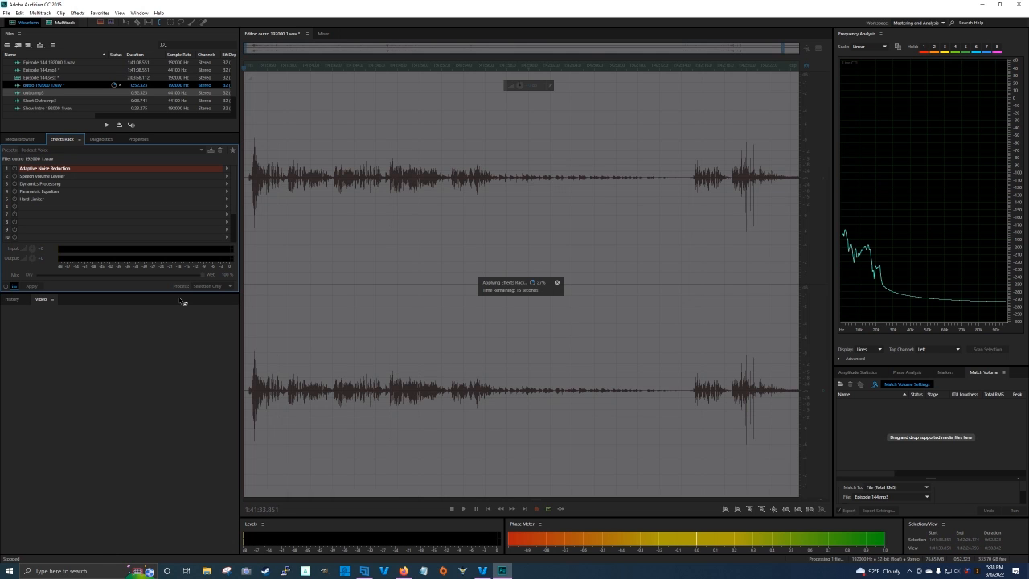
Listen to the processed outro from its beginning, from about 1:41:59 and from about 1:42:15
key("space")
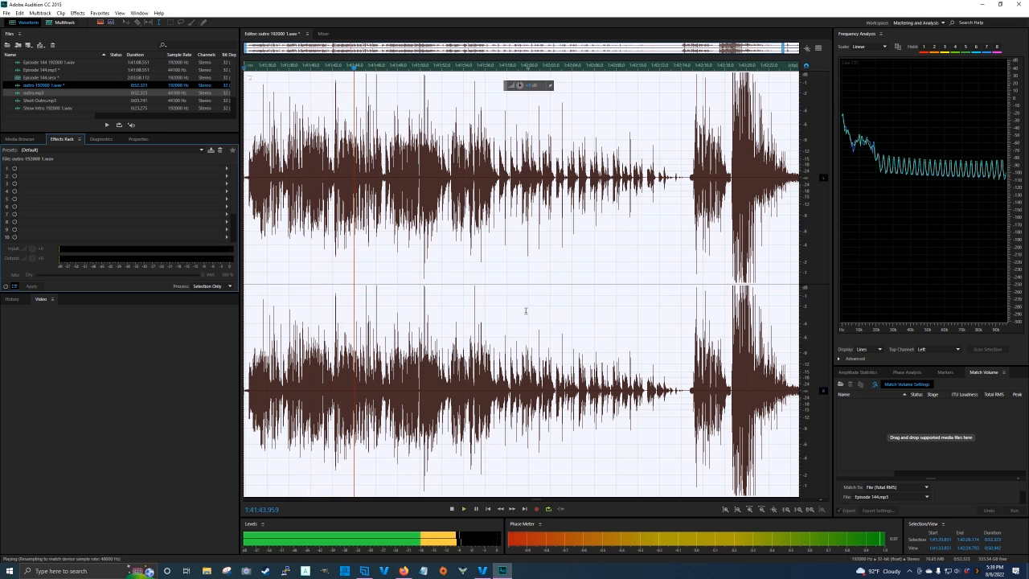
key("space")
left_click(516, 72)
key("space")
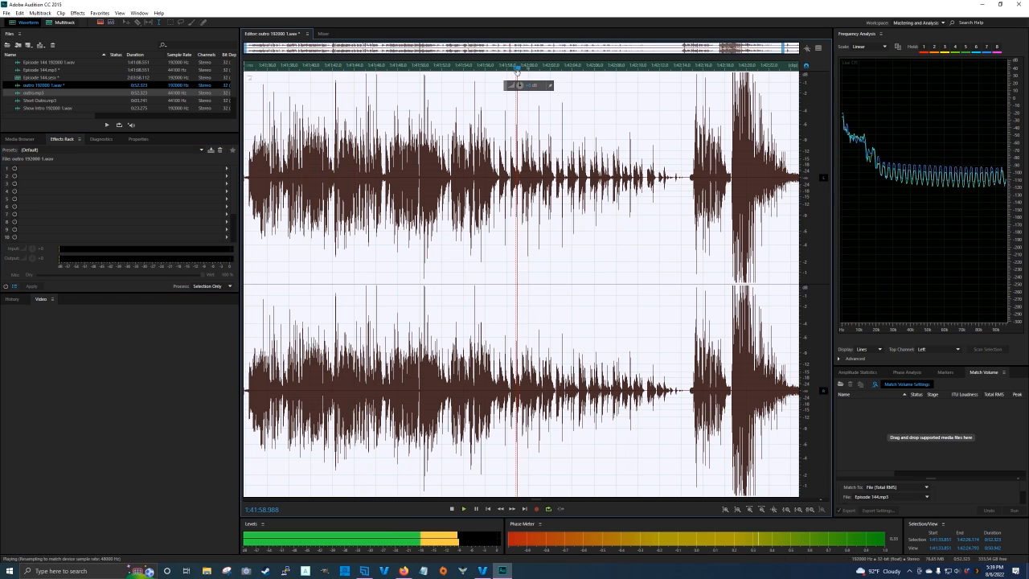
key("space")
left_click(693, 70)
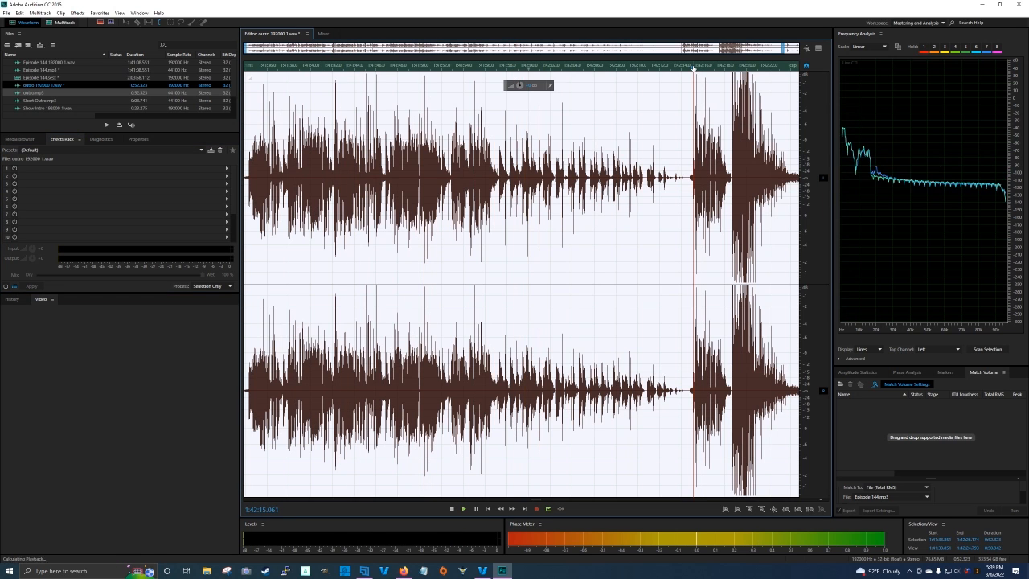
key("space")
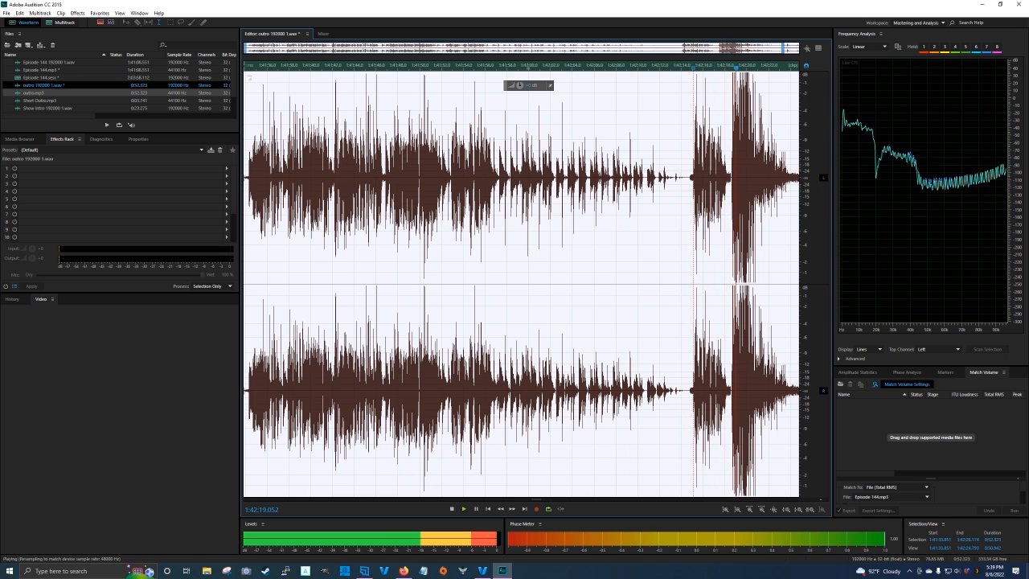
key("space")
Delete the last section of the outro from about 1:42:14.5 to its end, accepting the duration change in the session
left_click_drag(871, 196, 1019, 207)
key("Delete")
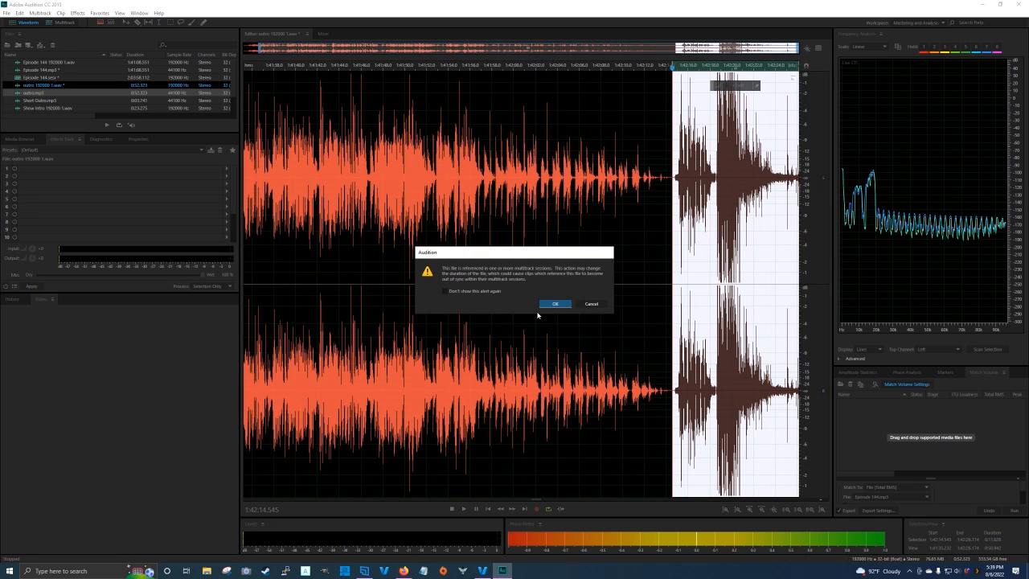
left_click(553, 304)
left_click_drag(513, 256, 470, 200)
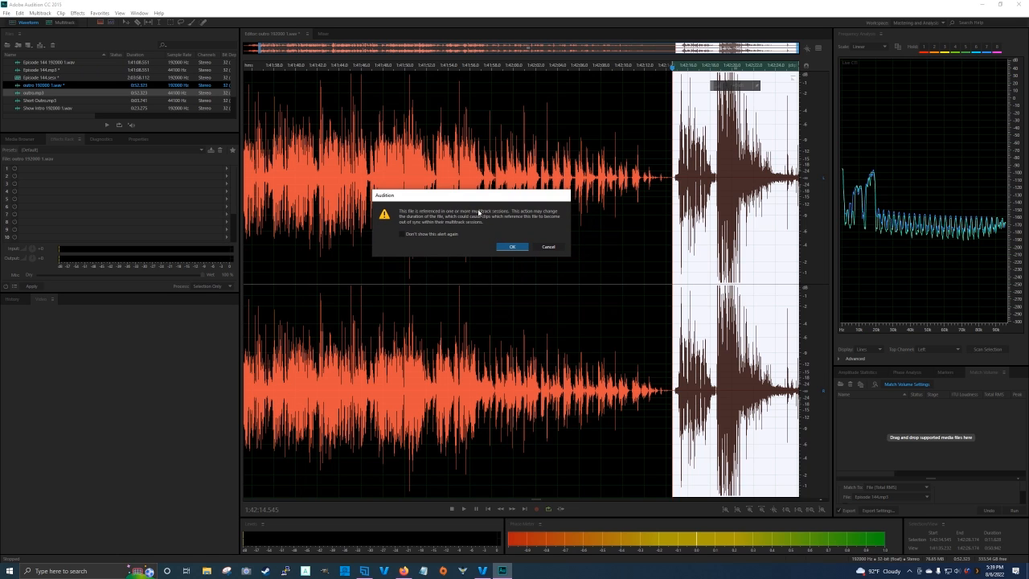
left_click(512, 248)
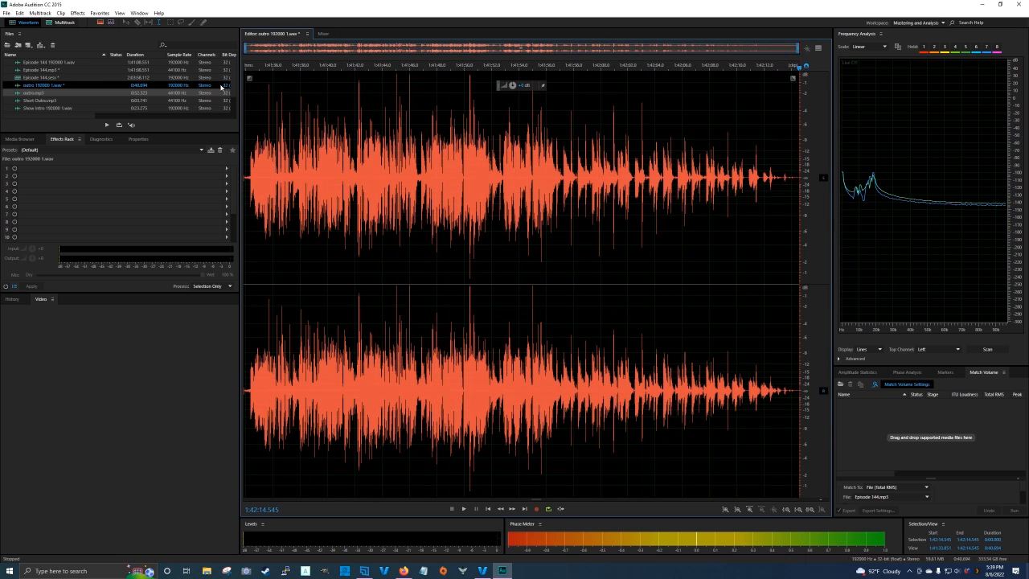
Return to the Episode 144 multitrack session and dismiss the out-of-sync warning on the Track 3 outro clip
double_click(37, 77)
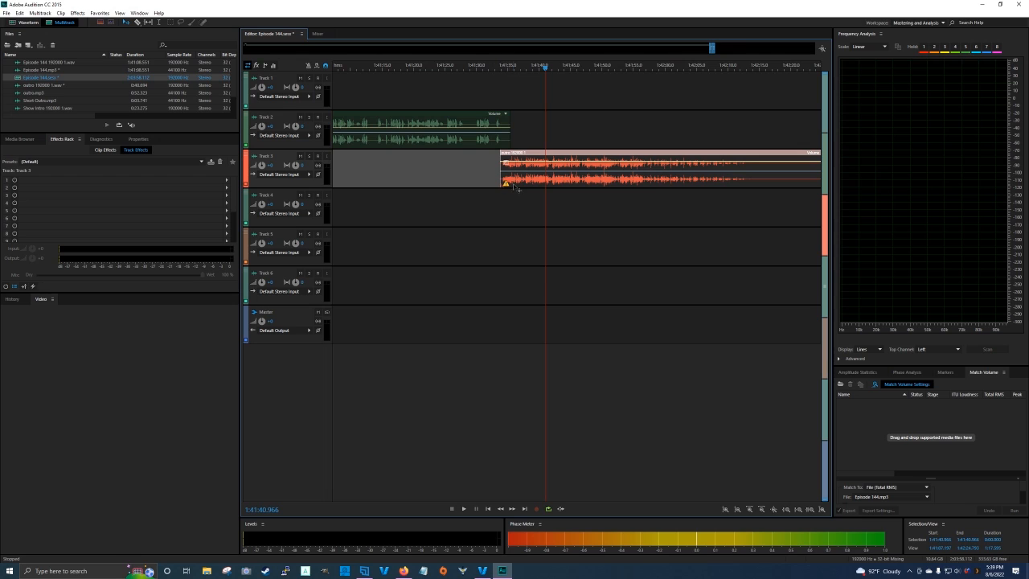
mouse_move(507, 187)
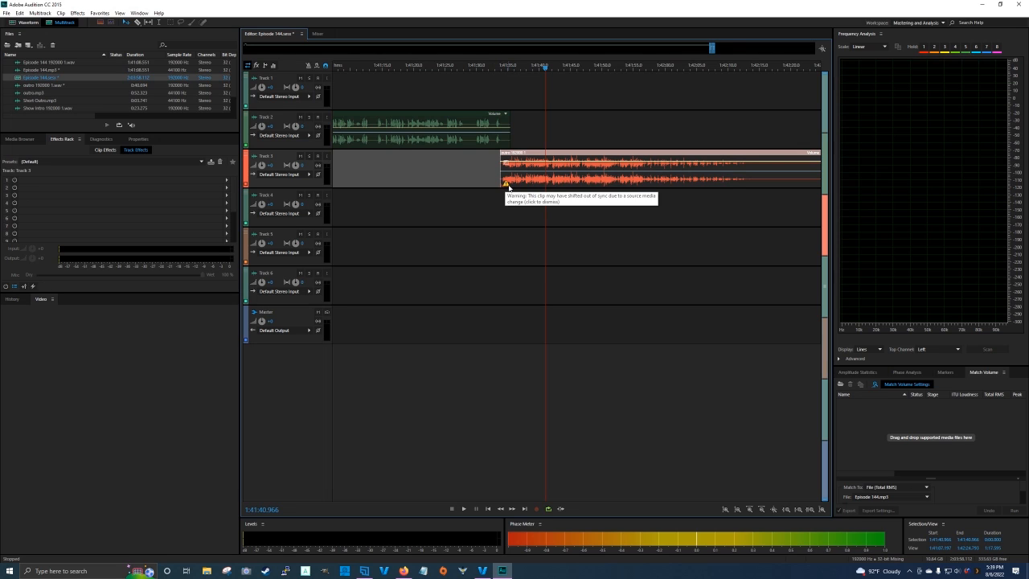
left_click(507, 186)
left_click(521, 190)
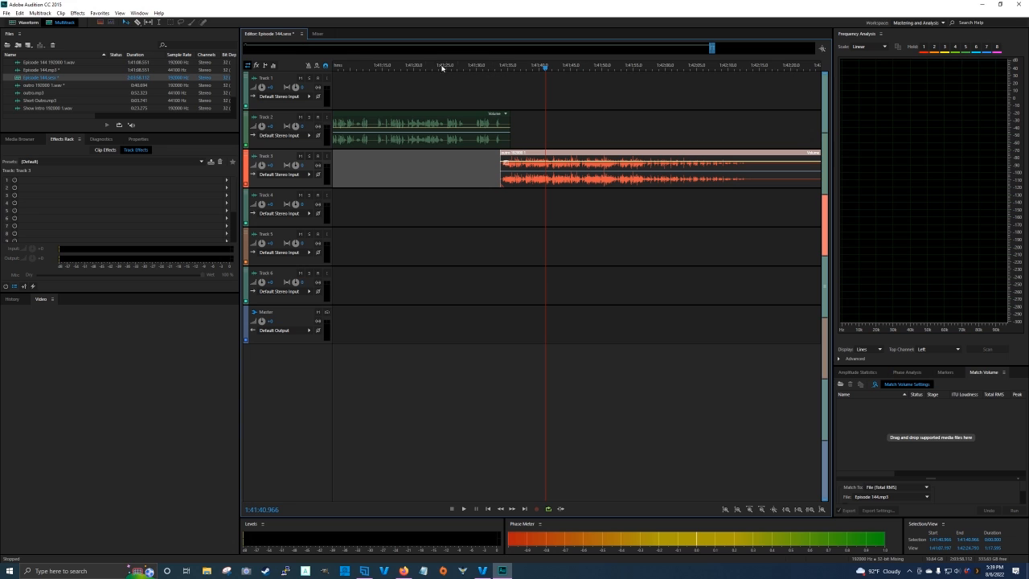
Play the episode-to-outro transition from about 1:41:30 and add a short fade-in to the start of the outro clip
left_click(482, 77)
key("space")
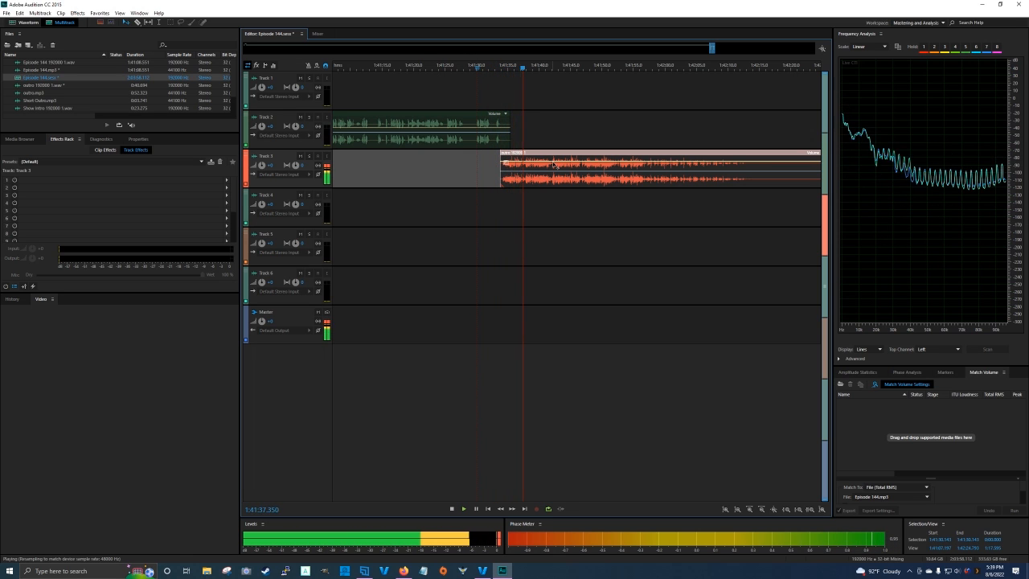
key("space")
left_click_drag(552, 164, 514, 163)
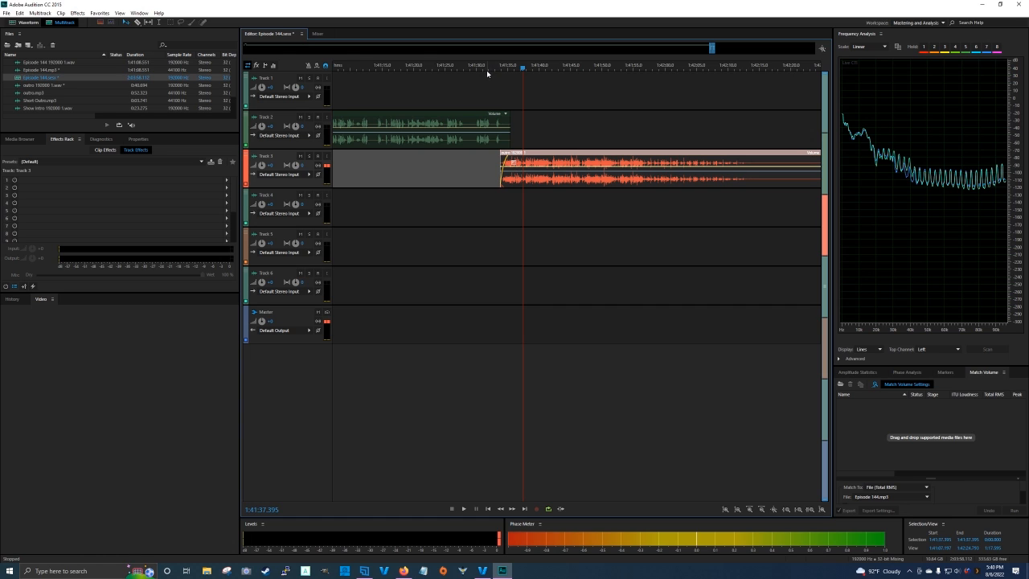
key("space")
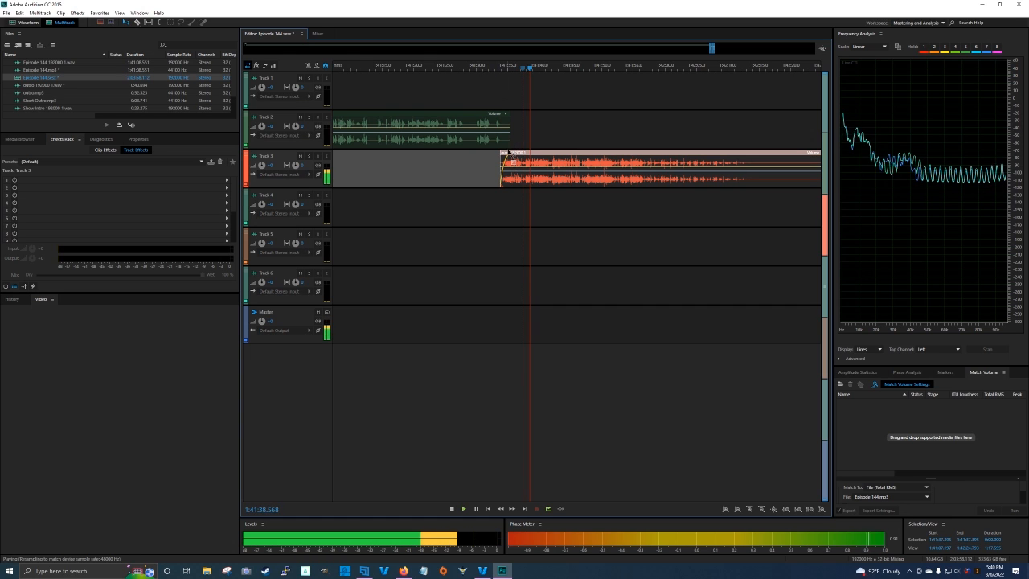
key("space")
Move the outro clip slightly earlier to about 1:41:33.5 and play the transition from about 1:41:31
scroll(508, 67, "up", 3)
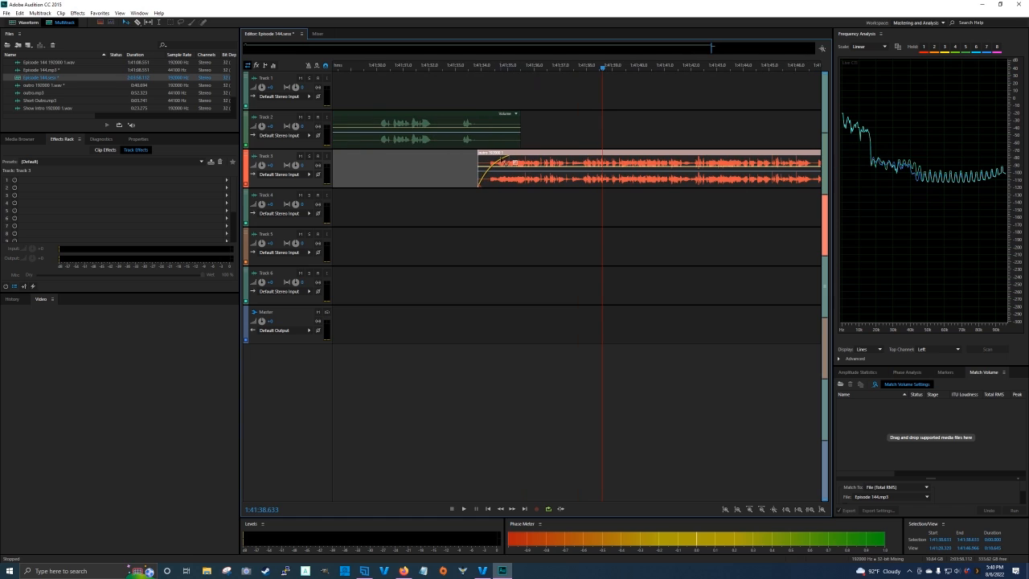
left_click_drag(510, 158, 500, 157)
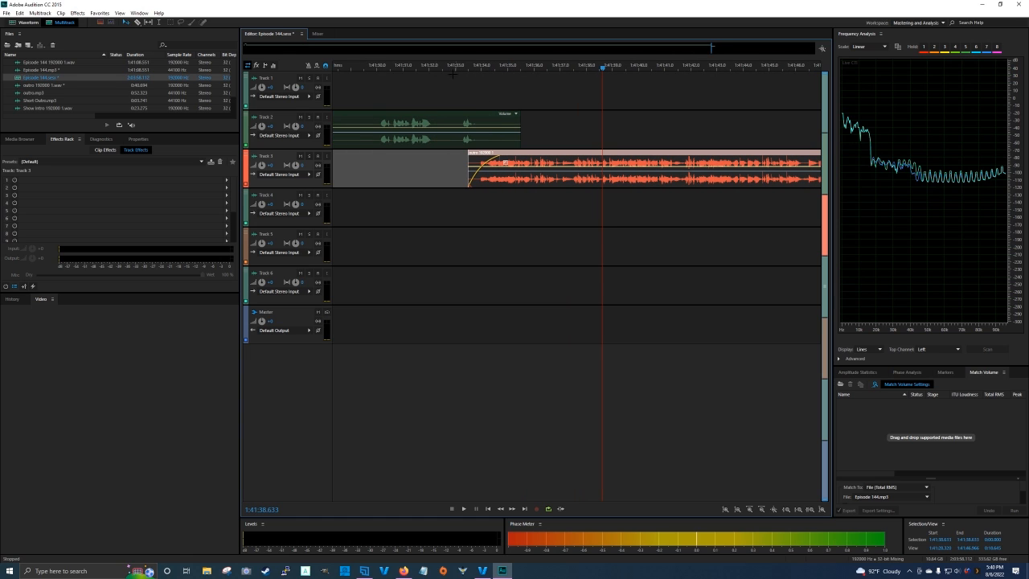
left_click(402, 69)
key("space")
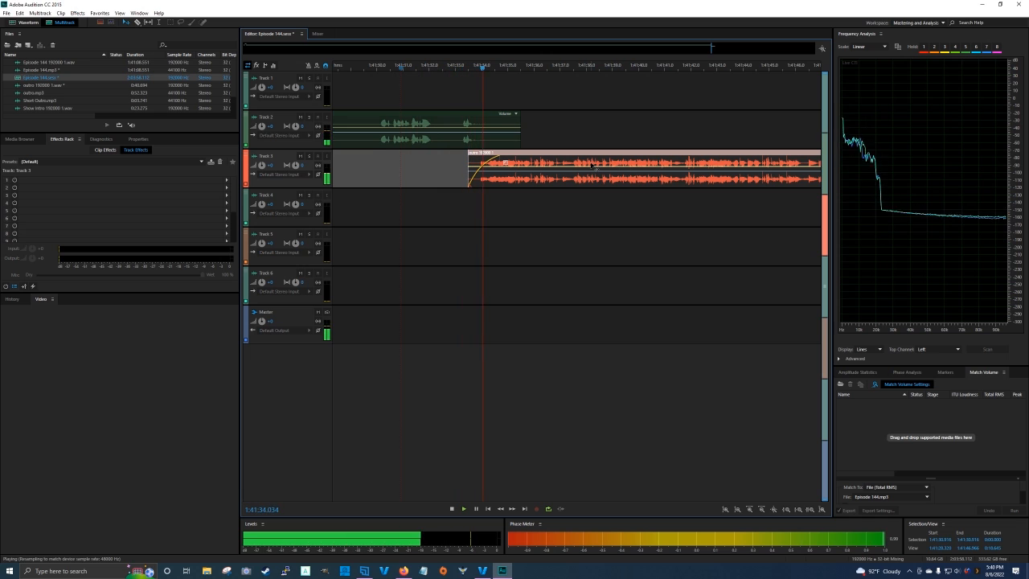
scroll(562, 70, "down", 6)
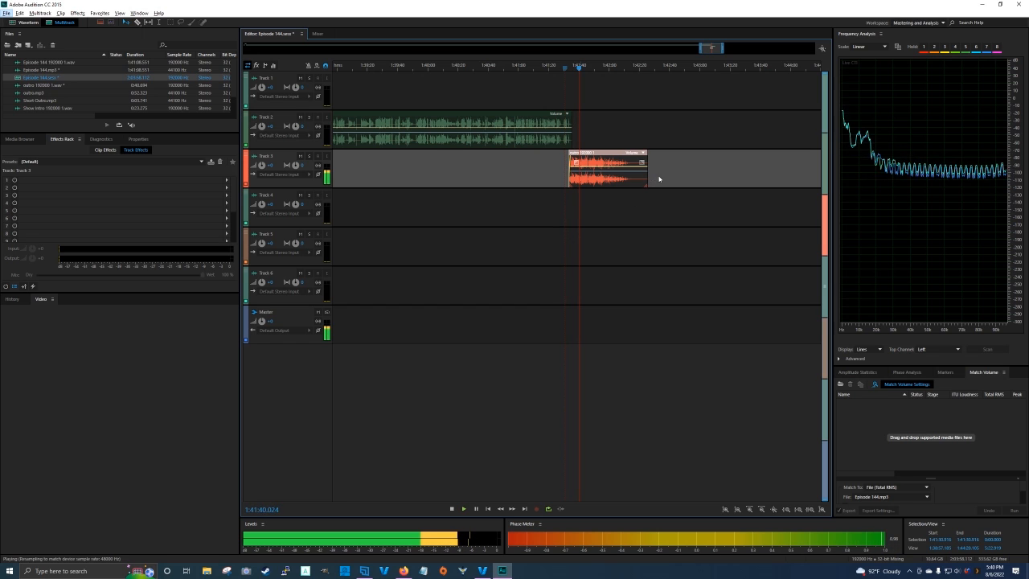
key("space")
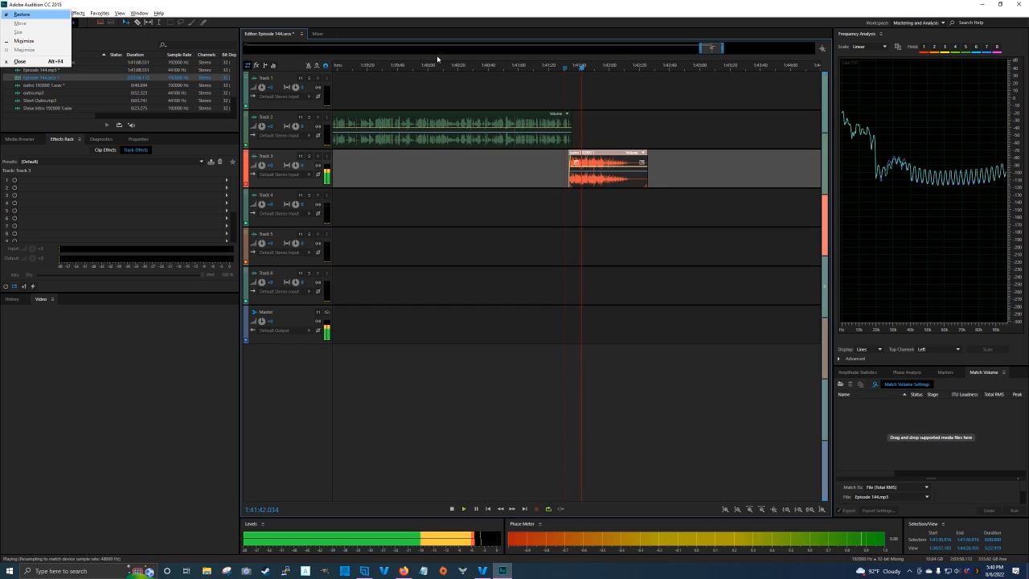
left_click(439, 10)
key("space")
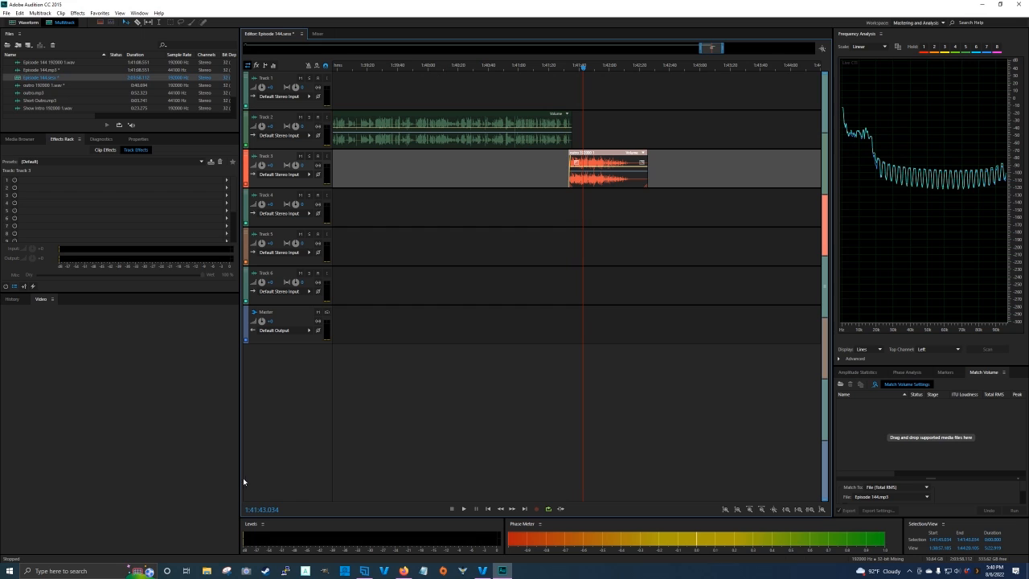
Place Short Outro.mp3 on Track 2 at about 1:42:14 and trim the outro clip's empty end to meet its start
left_click_drag(37, 102, 633, 135)
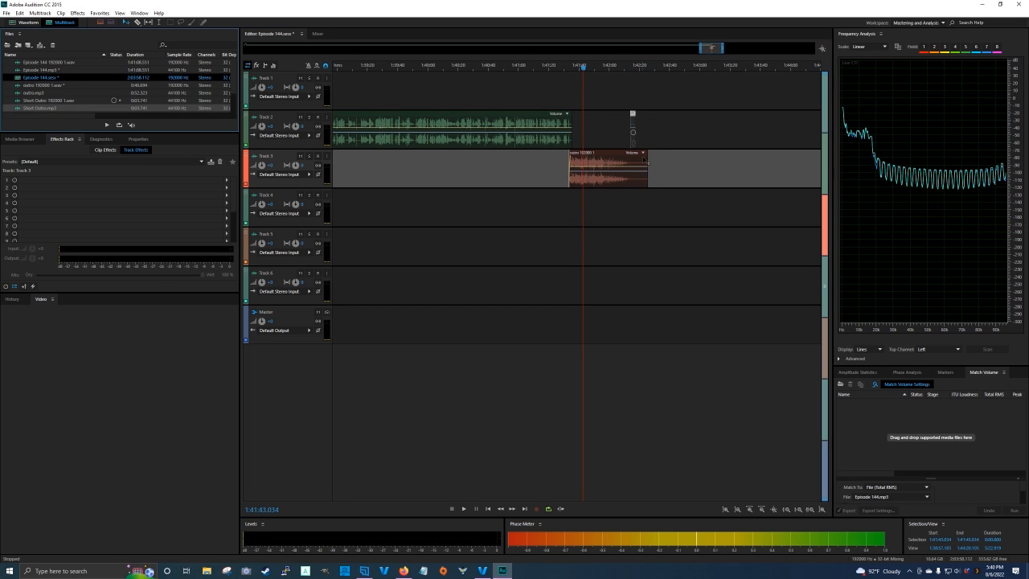
left_click_drag(647, 178, 630, 179)
Play the end of the outro into the short outro from about 1:42:00 and add a roughly 5-second fade-out to the outro clip
scroll(631, 71, "up", 5)
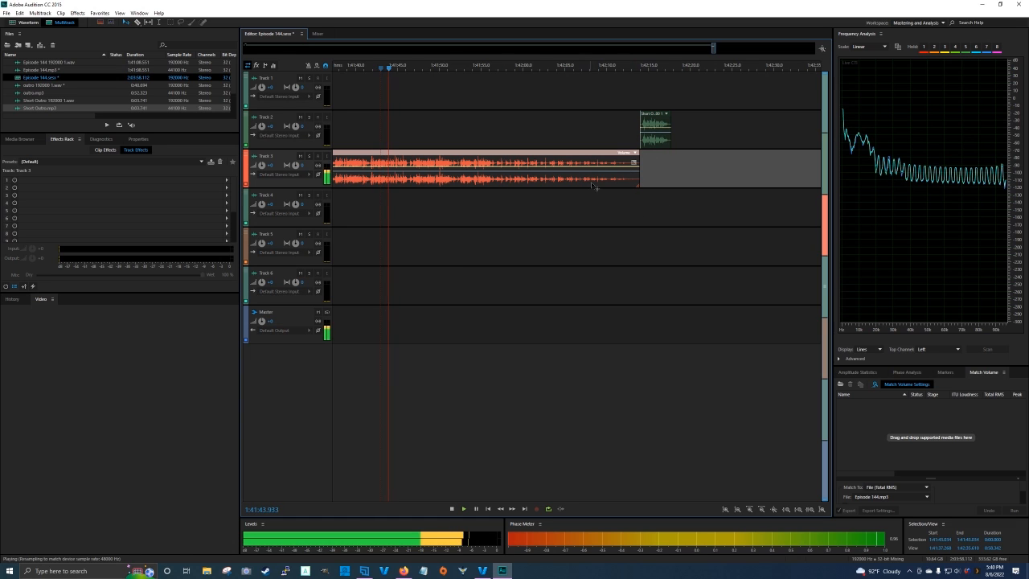
key("space")
left_click(525, 69)
key("space")
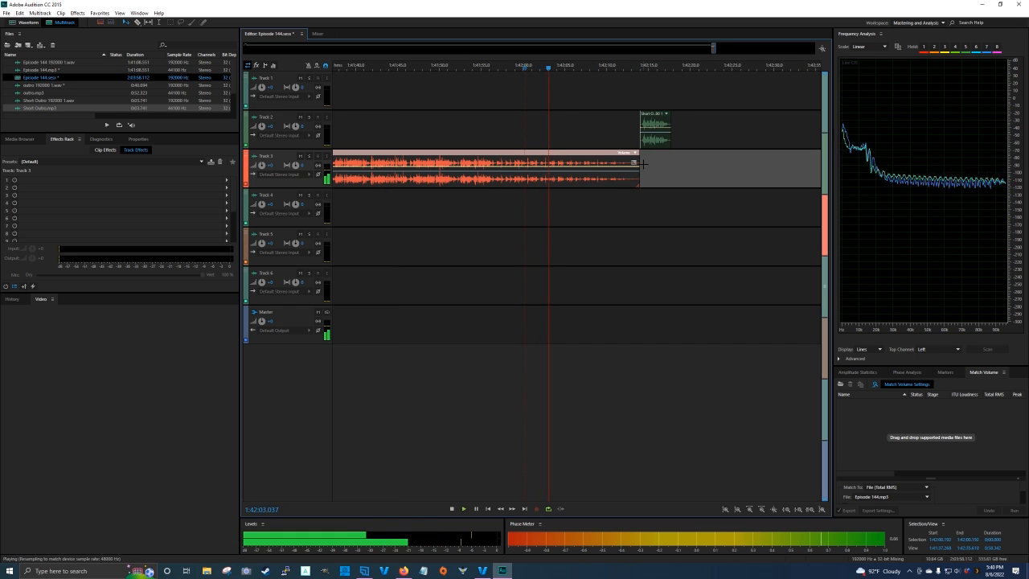
left_click_drag(638, 163, 639, 162)
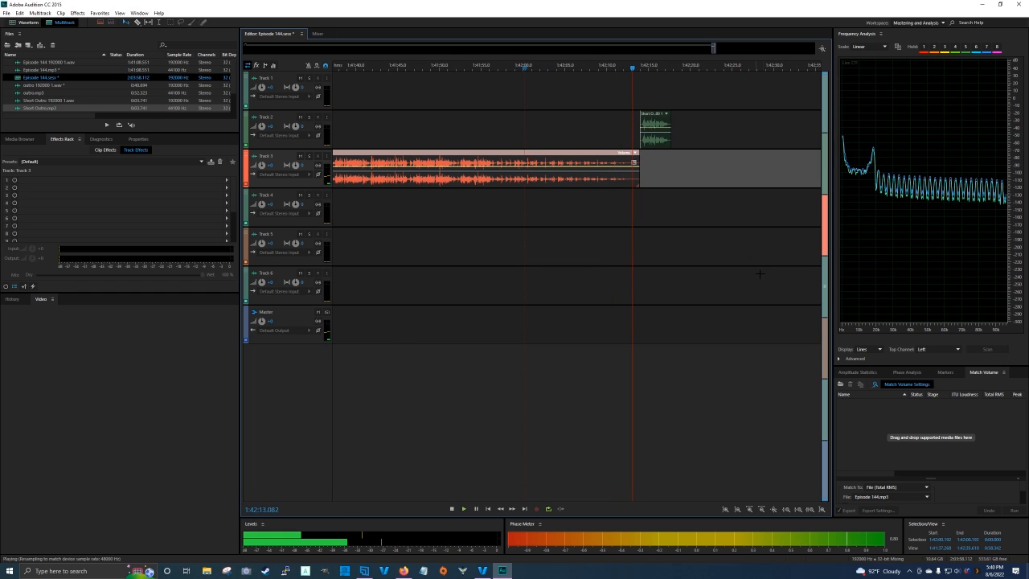
left_click_drag(634, 162, 598, 163)
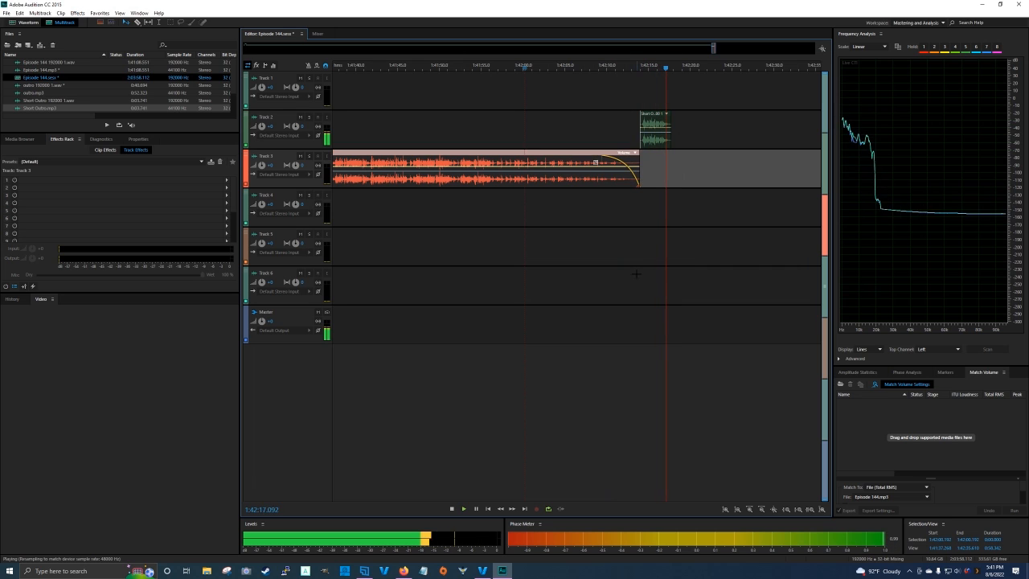
Return to the session start and examine the arrangement of clips across the episode timeline
key("Home")
key("space")
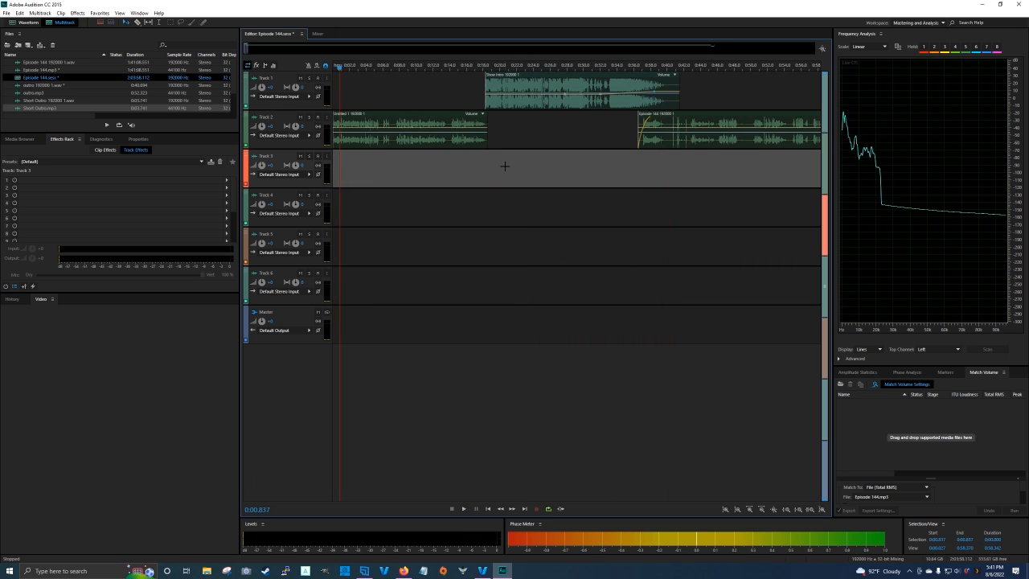
scroll(516, 184, "down", 3)
scroll(513, 187, "up", 3)
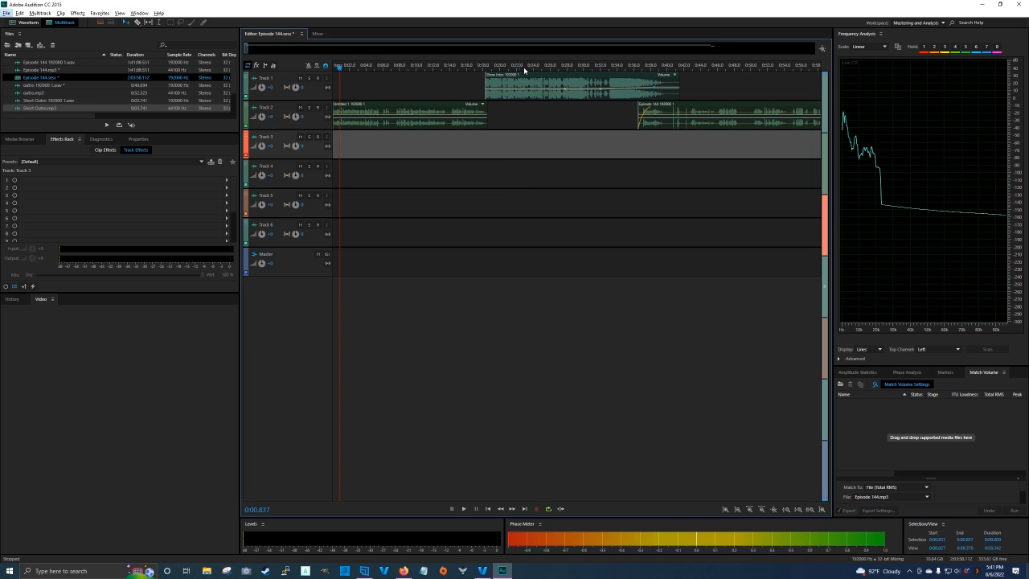
scroll(523, 67, "down", 10)
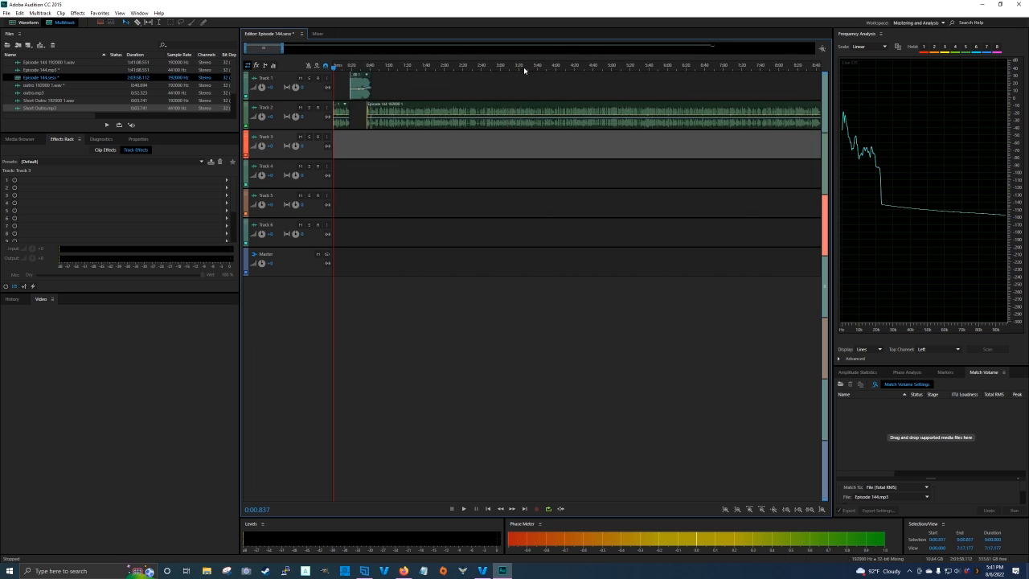
scroll(523, 67, "down", 3)
scroll(523, 66, "up", 3)
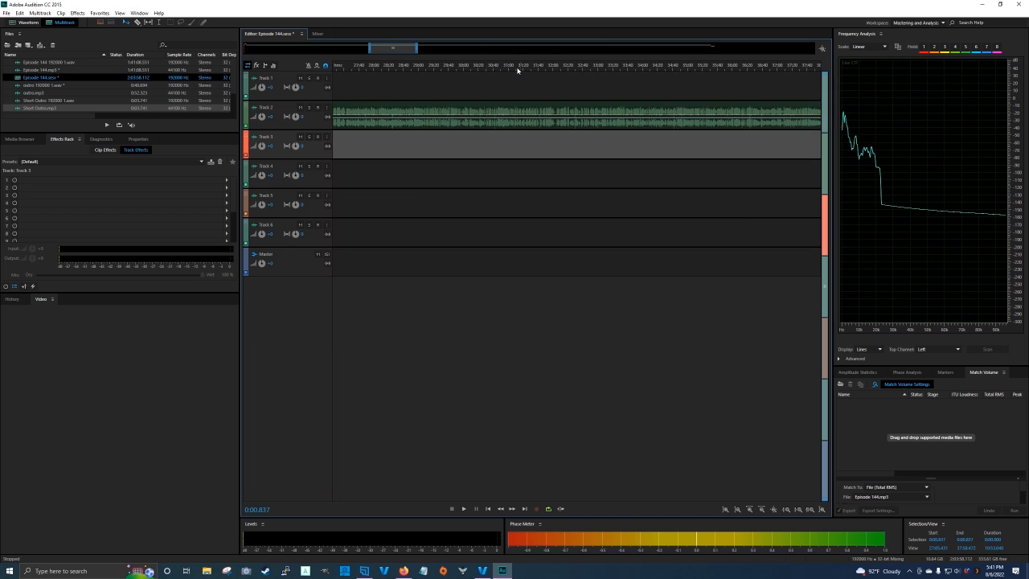
left_click_drag(403, 48, 215, 69)
left_click_drag(351, 69, 406, 67)
left_click_drag(283, 48, 509, 101)
Play the middle of the episode clip from about 54:39 to check the audio, stopping at about 54:56
left_click(491, 69)
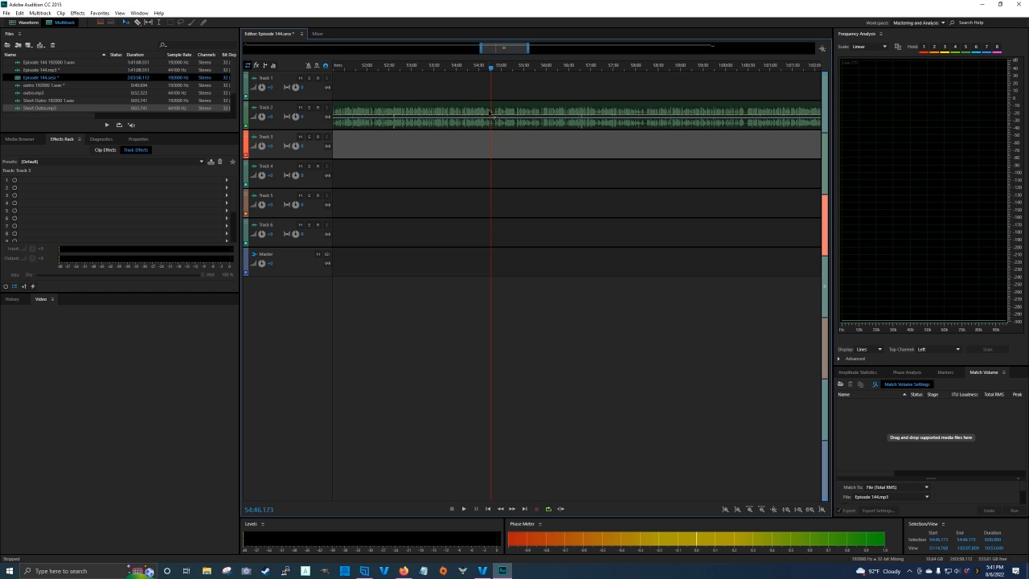
scroll(489, 77, "up", 5)
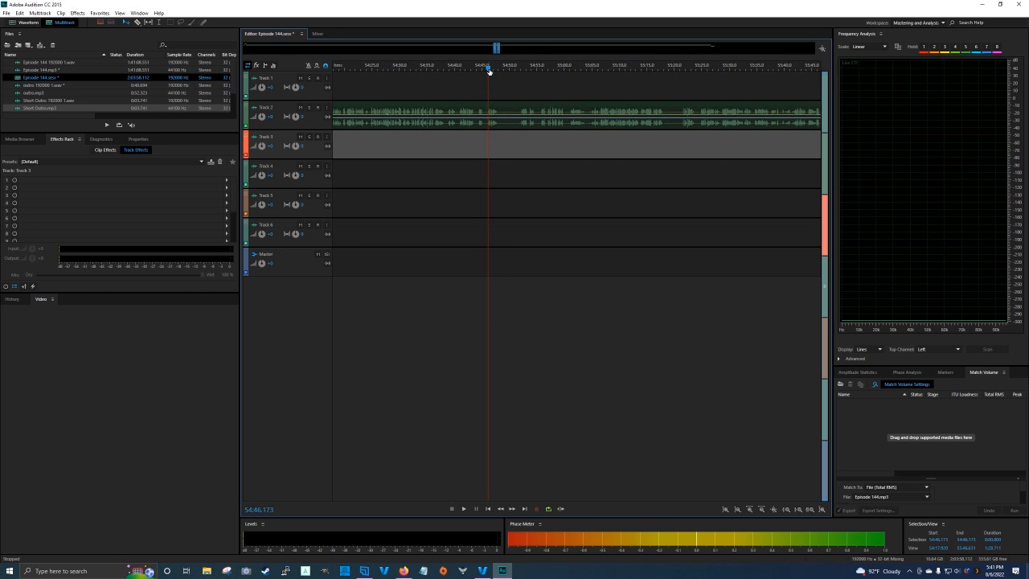
left_click(450, 69)
key("space")
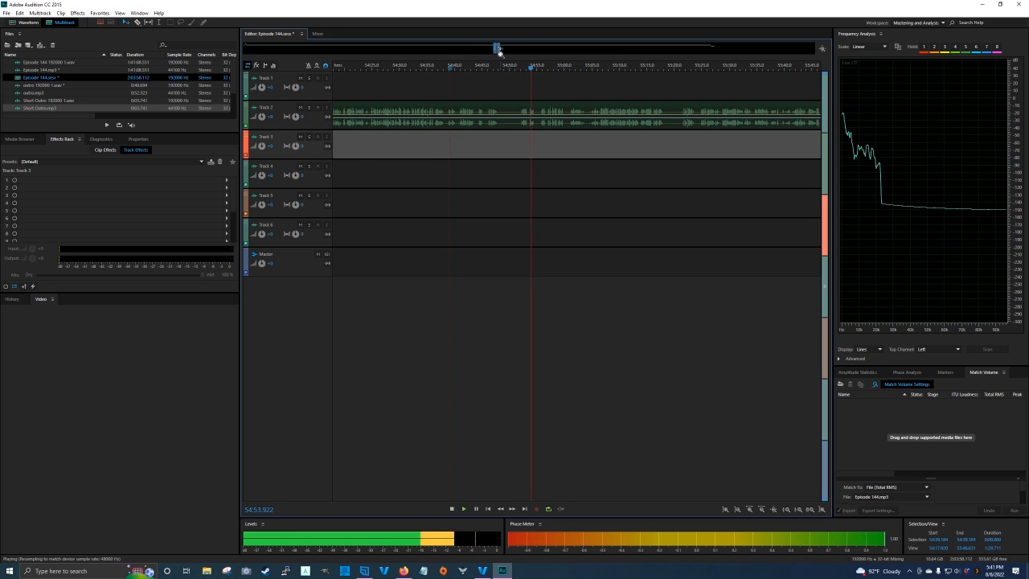
left_click_drag(500, 49, 525, 49)
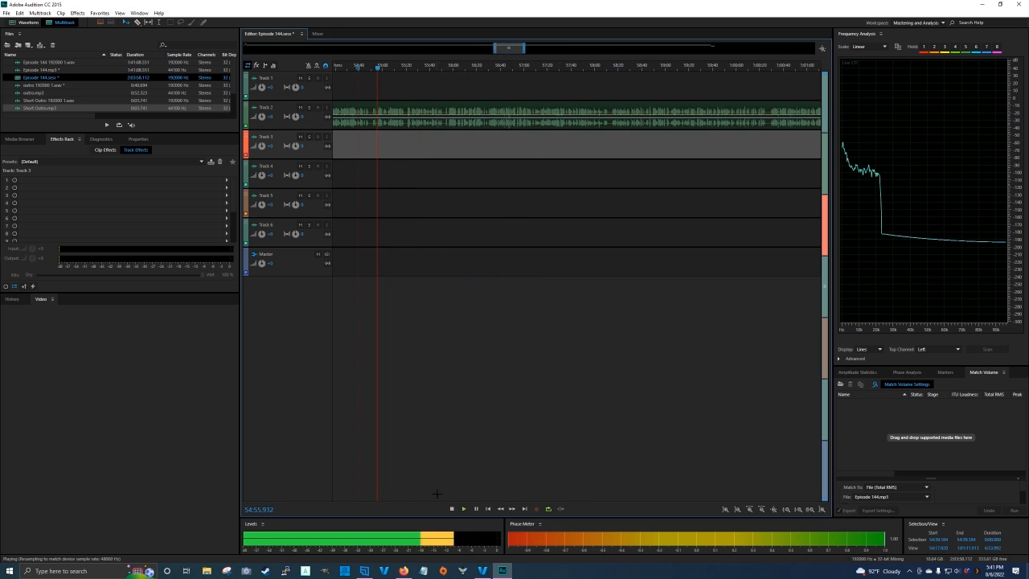
left_click(452, 509)
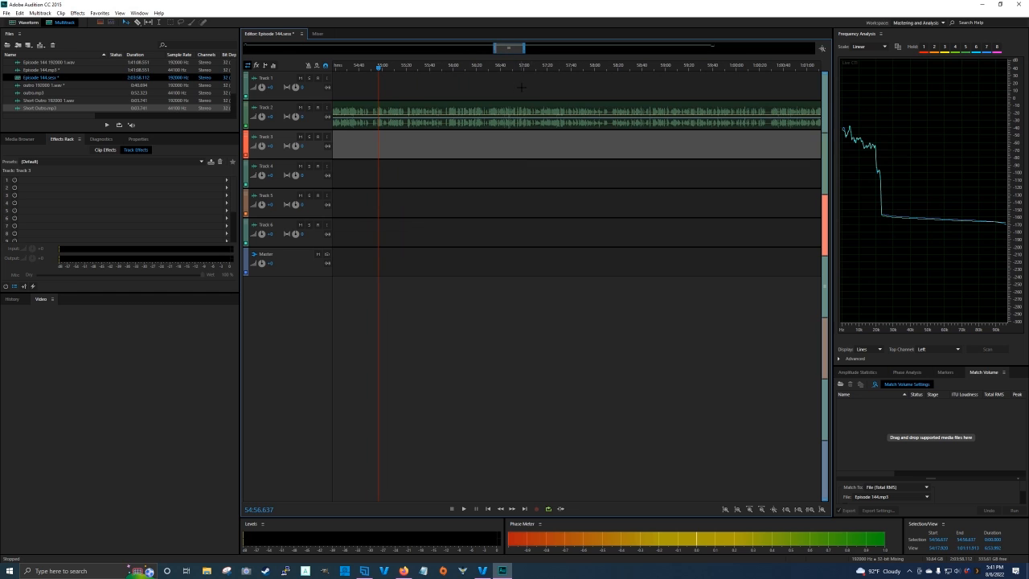
scroll(497, 70, "down", 5)
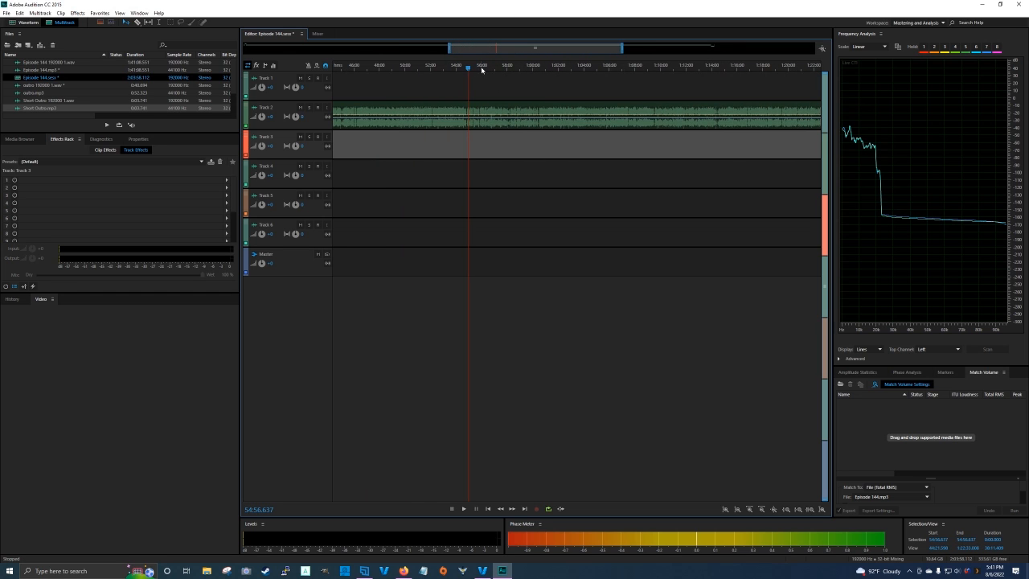
scroll(503, 81, "left", 3)
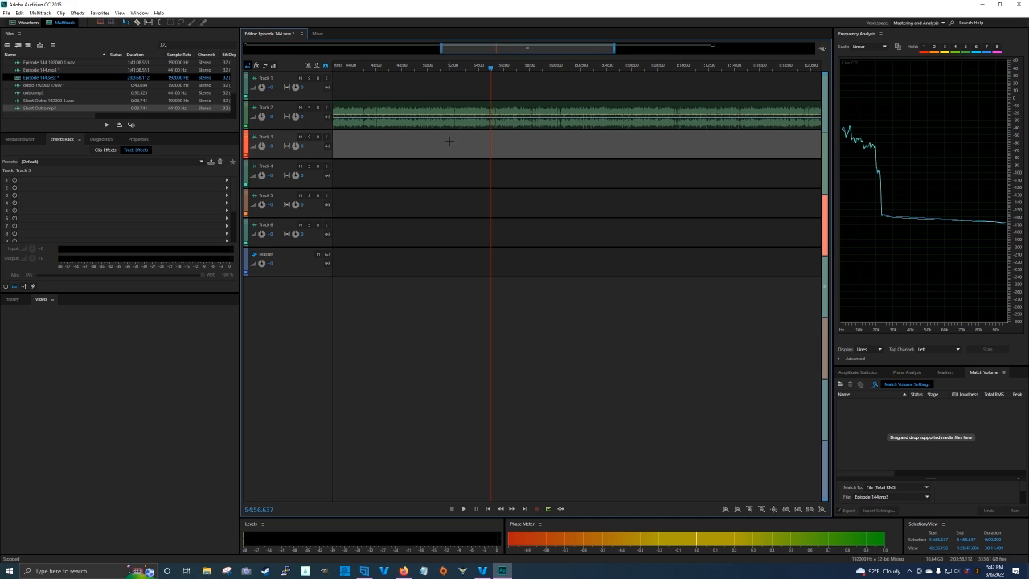
left_click_drag(523, 48, 532, 49)
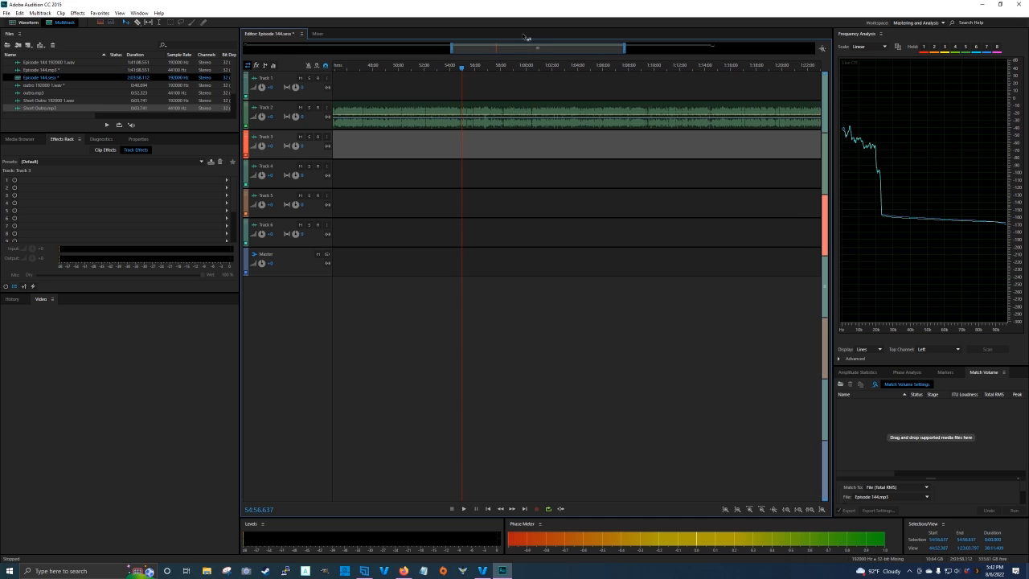
left_click_drag(512, 45, 309, 47)
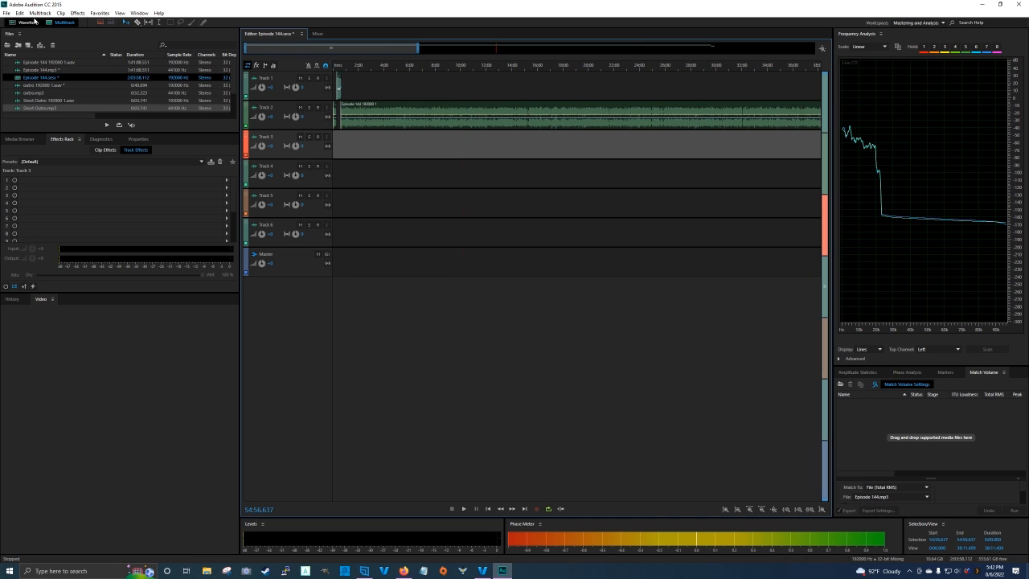
Export a mixdown of the entire session as Episode 144_mixdown.mp3 in MP3 format at 320 Kbps CBR
left_click(6, 13)
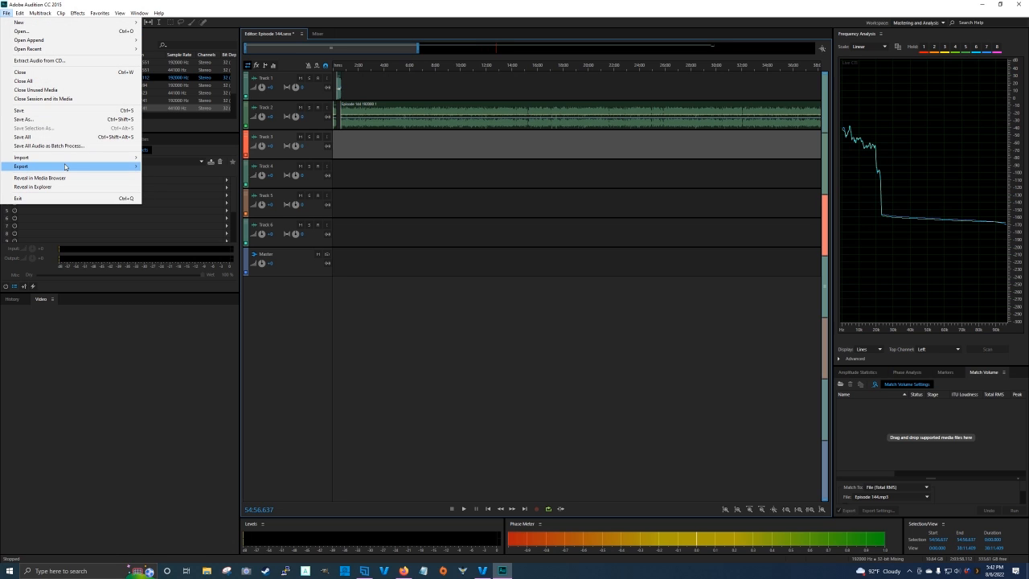
mouse_move(80, 166)
mouse_move(211, 208)
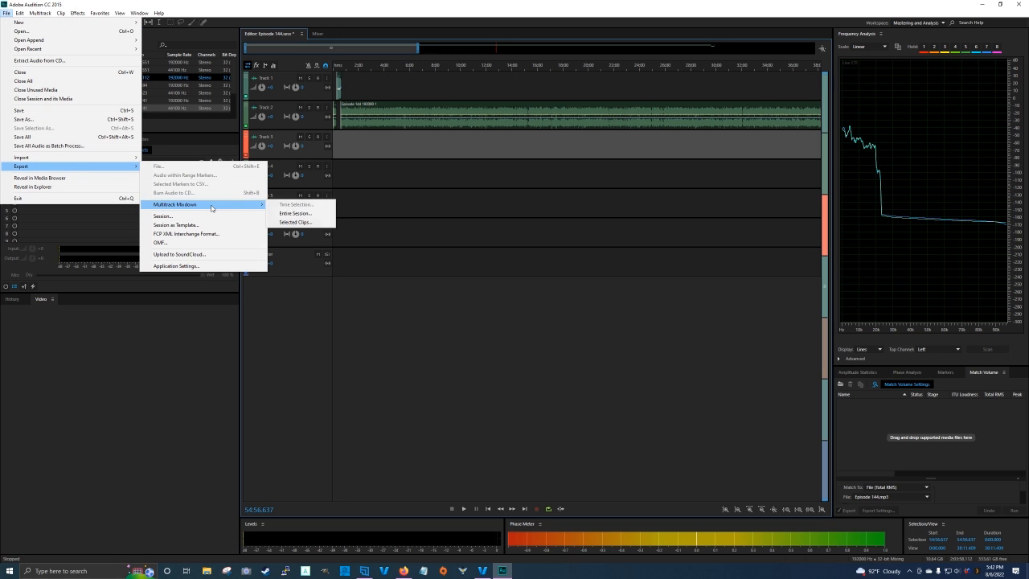
left_click(308, 216)
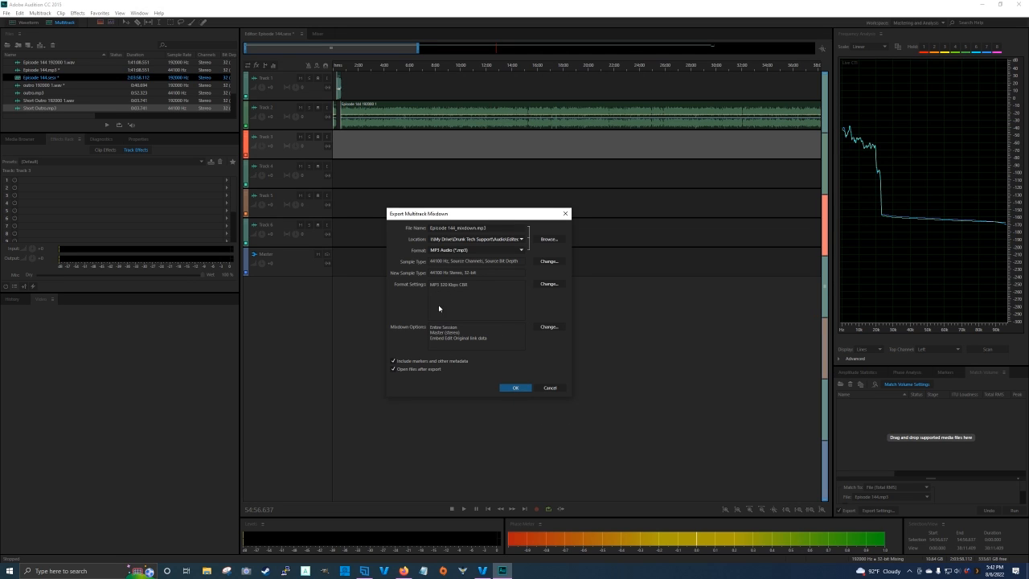
left_click(511, 386)
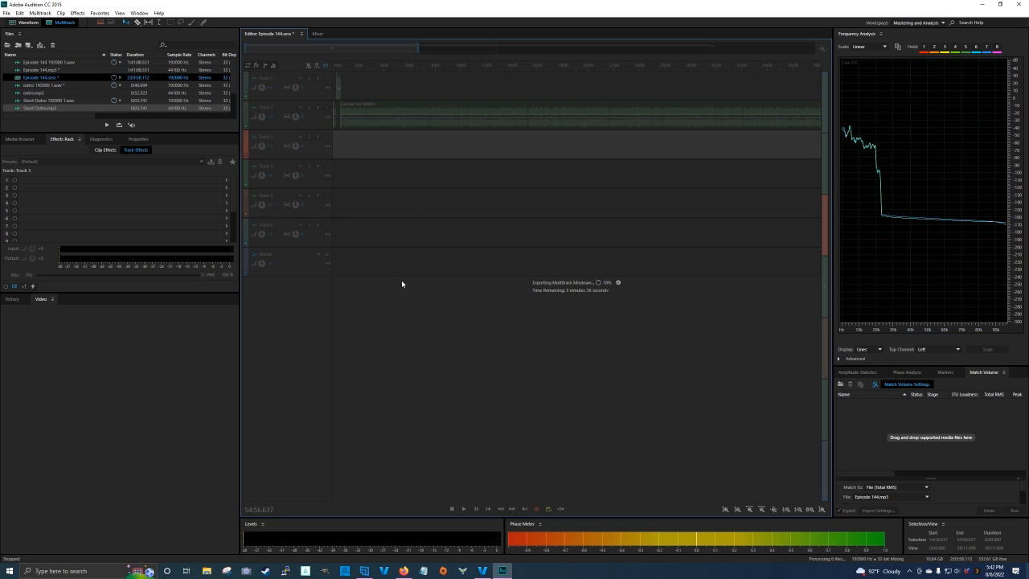
left_click(188, 64)
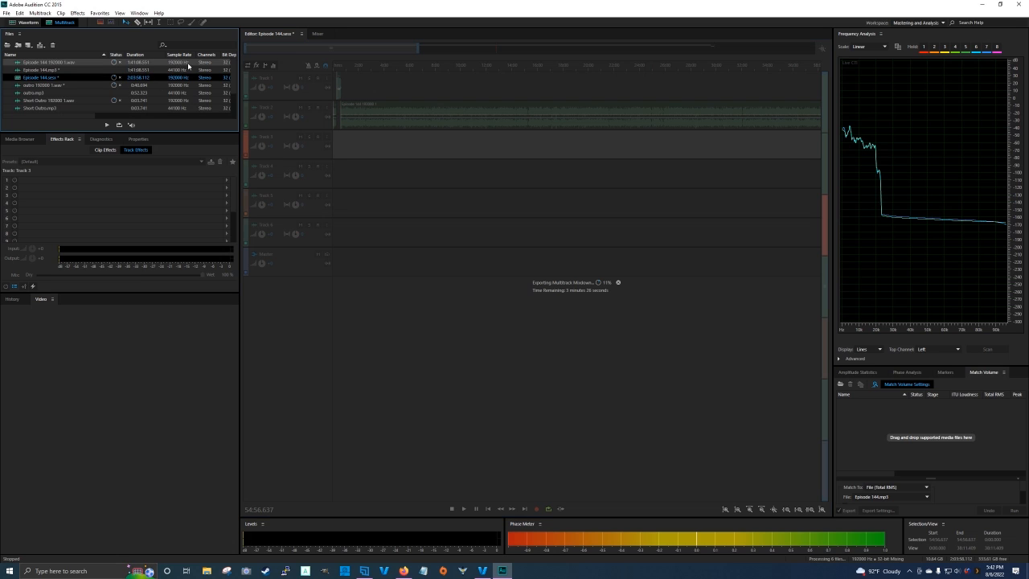
left_click(176, 80)
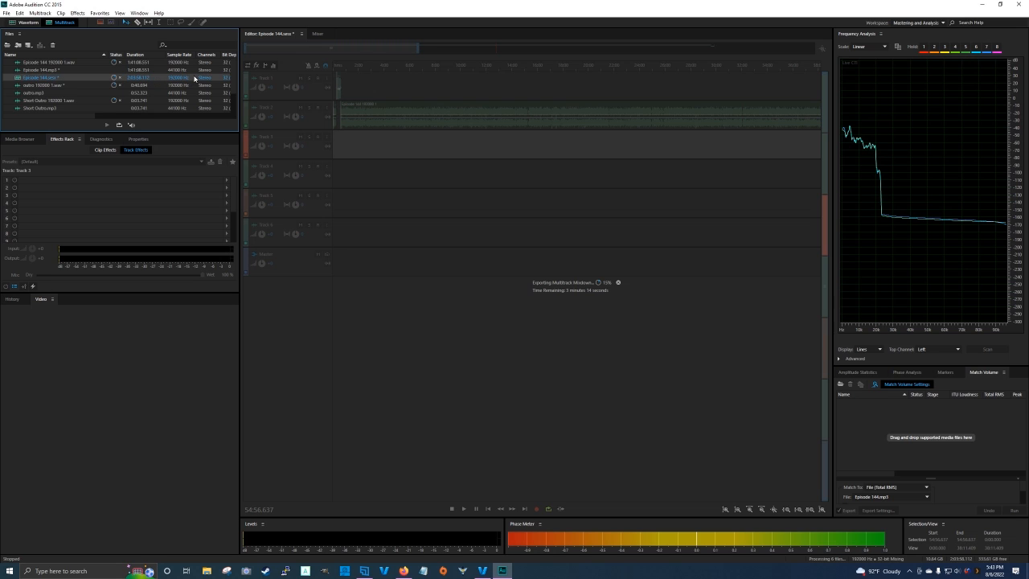
left_click(184, 71)
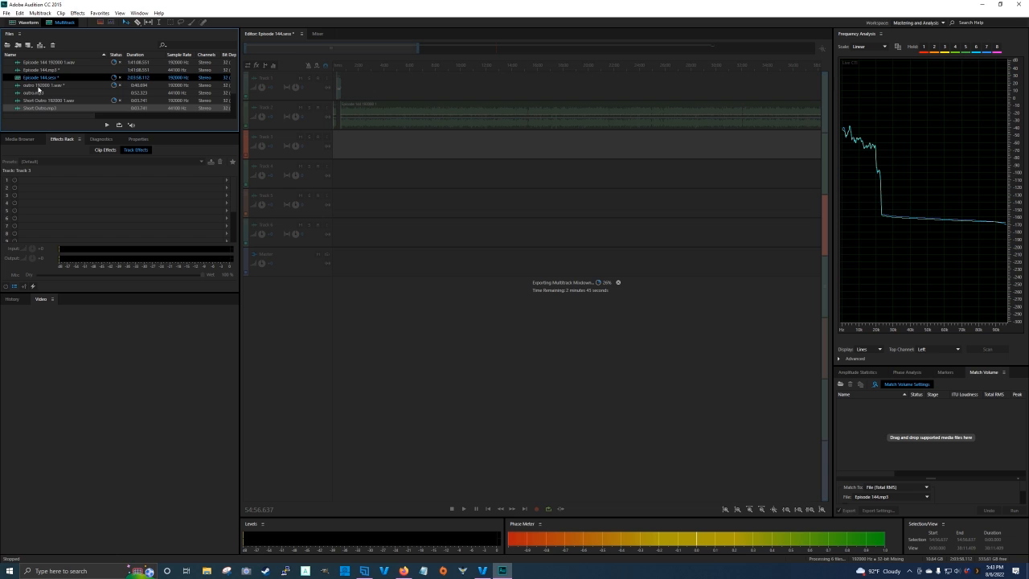
View the waveform of outro 192000 1.wav and play the beginning of Short Outro.mp3
double_click(38, 87)
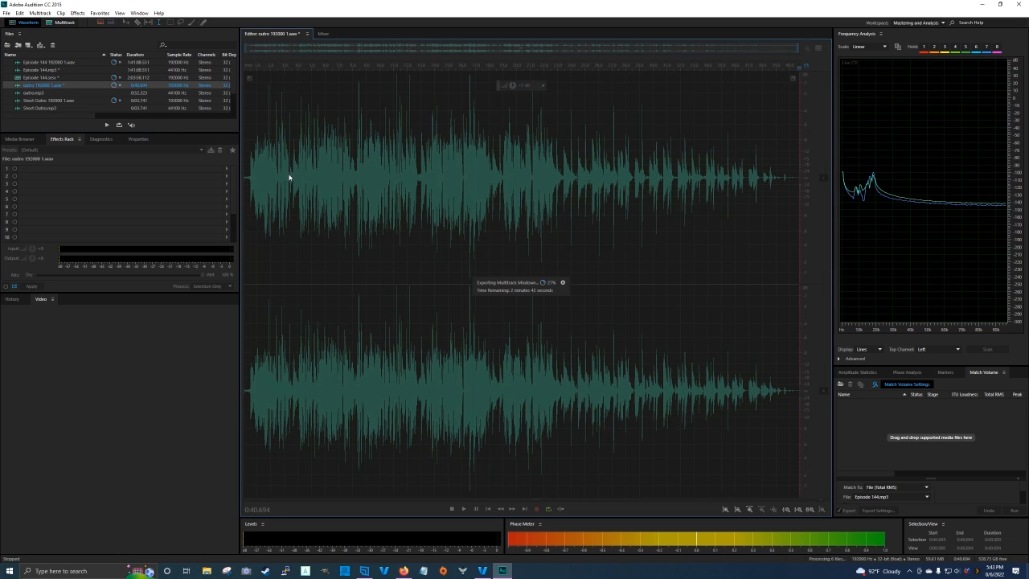
left_click_drag(86, 132, 86, 232)
double_click(38, 107)
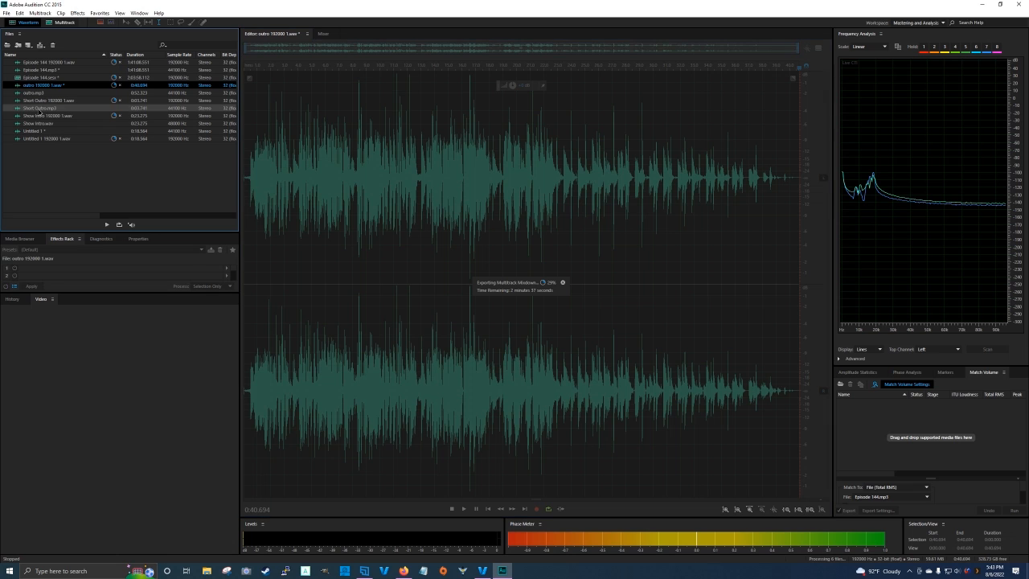
key("space")
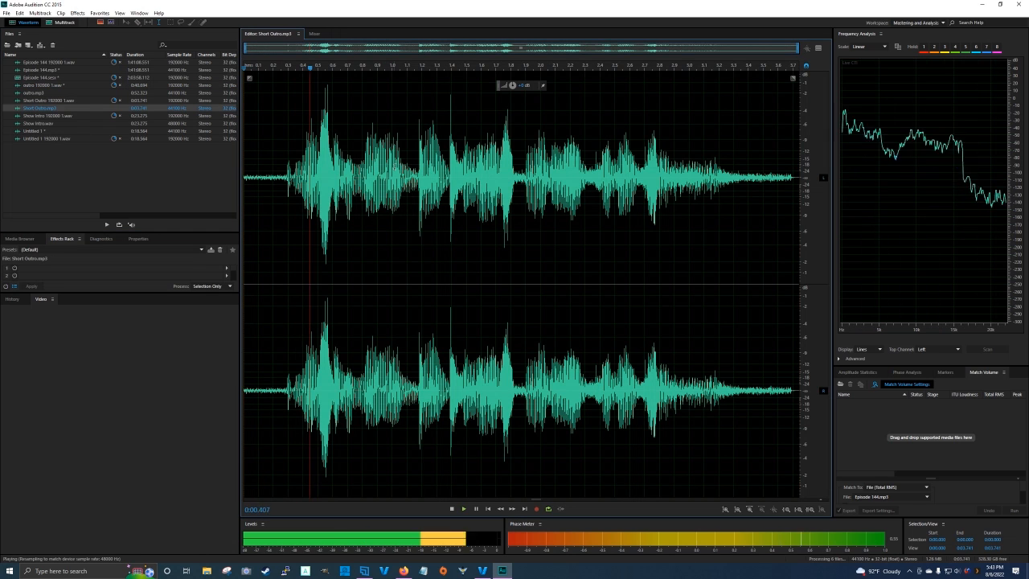
key("space")
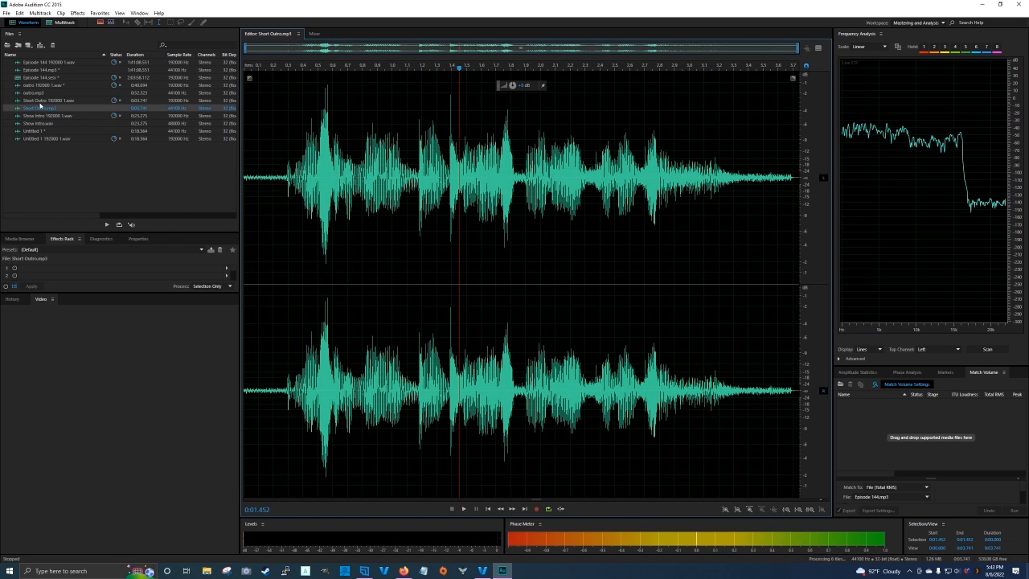
right_click(40, 103)
left_click(37, 102)
right_click(43, 101)
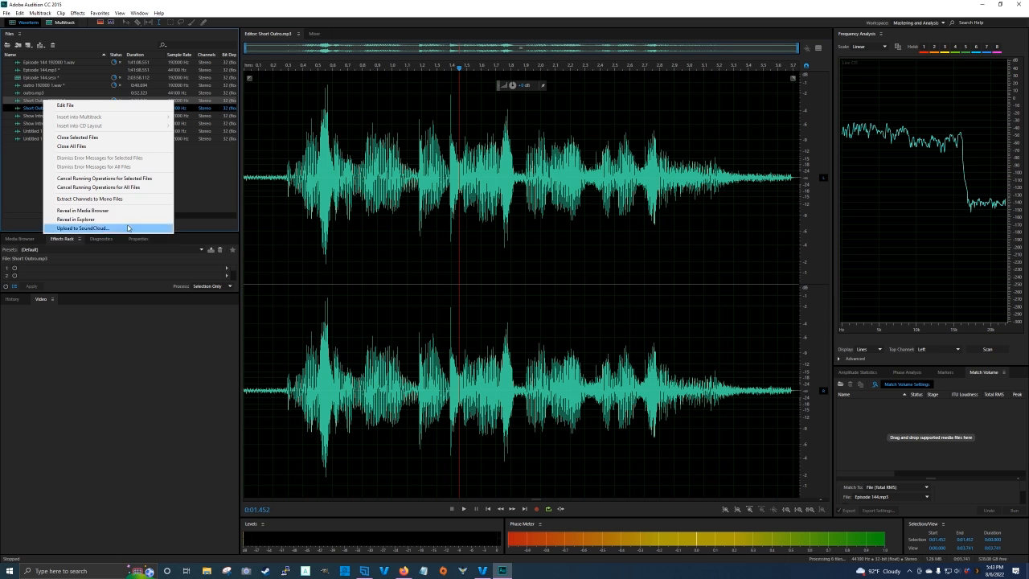
left_click(206, 185)
Switch to File Explorer and browse Google Drive to My Drive, Drunk Tech Support, Audio, Segment intros
left_click(207, 570)
left_click_drag(172, 131, 368, 127)
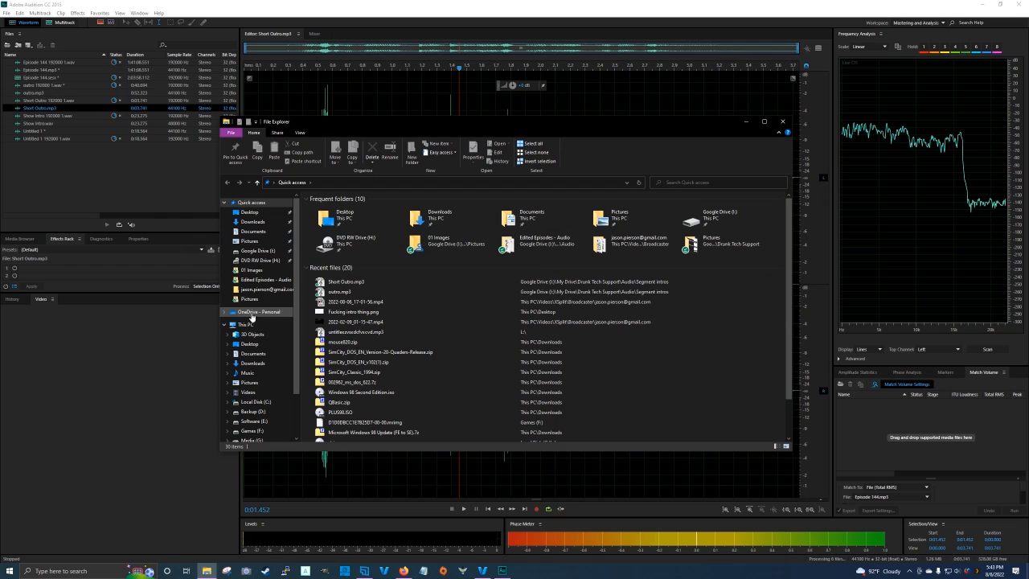
scroll(253, 337, "down", 2)
left_click(257, 414)
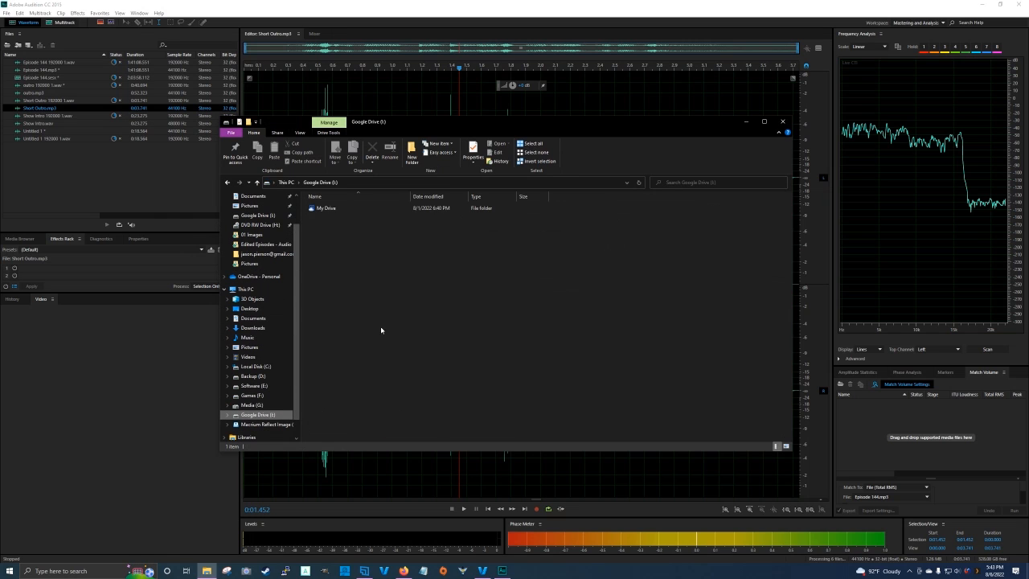
double_click(325, 208)
double_click(334, 213)
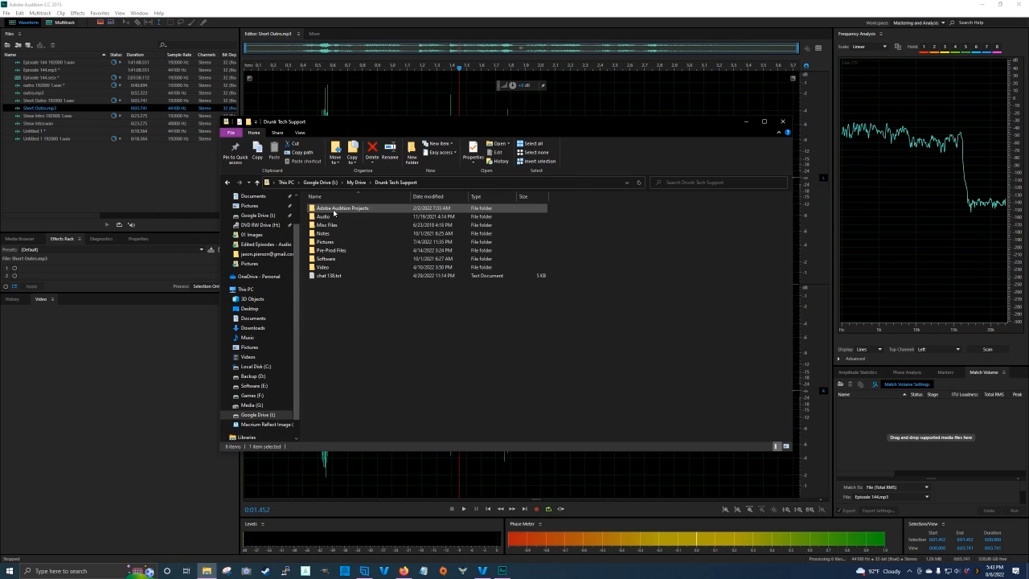
double_click(329, 219)
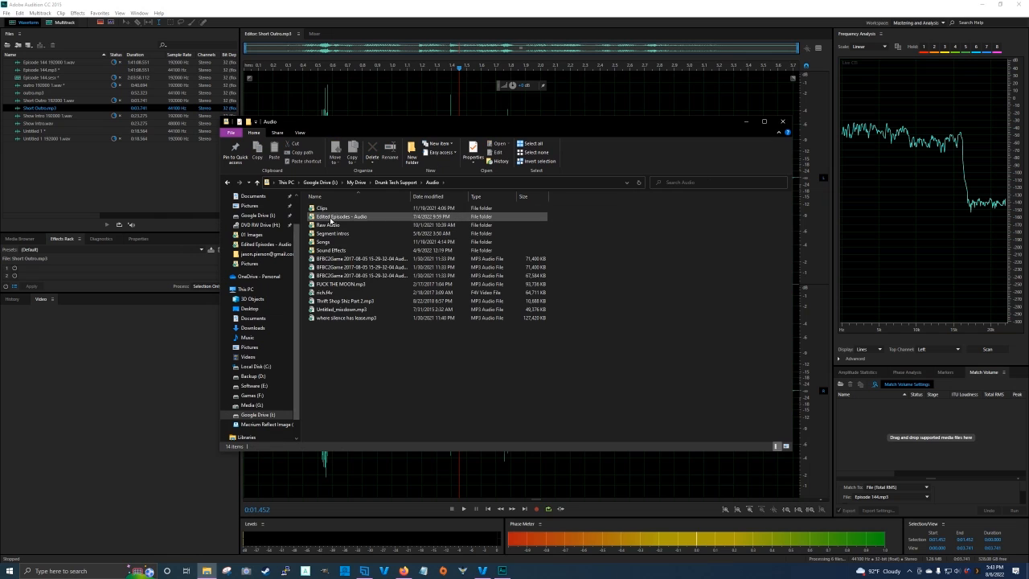
double_click(323, 234)
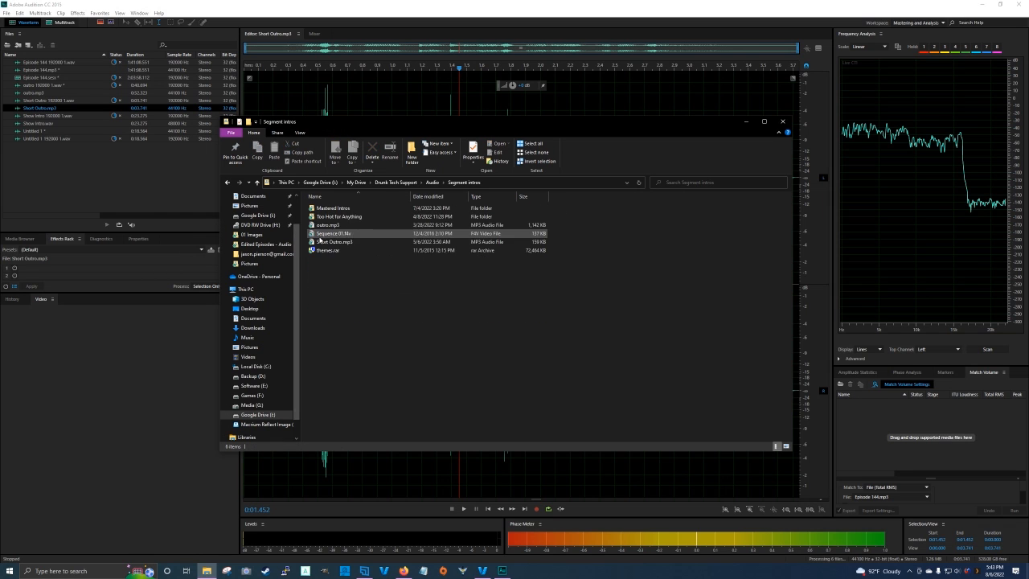
Try to import outro.mp3 from the Segment intros folder into the Audition file list and minimize File Explorer
left_click(329, 227)
left_click_drag(329, 227, 157, 193)
left_click(745, 121)
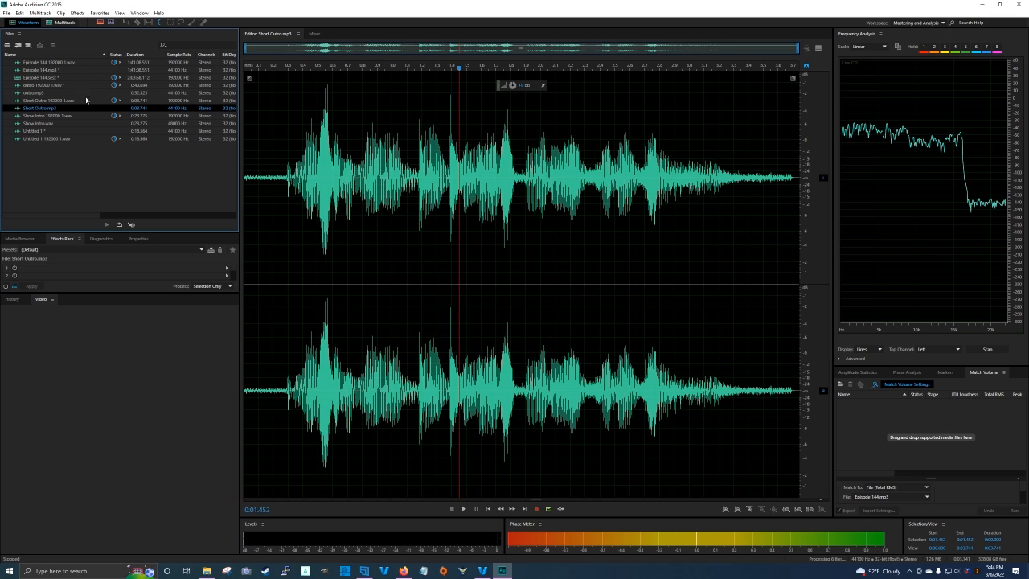
Reopen the Episode 144.sesx multitrack session and return the playhead to the start
double_click(45, 78)
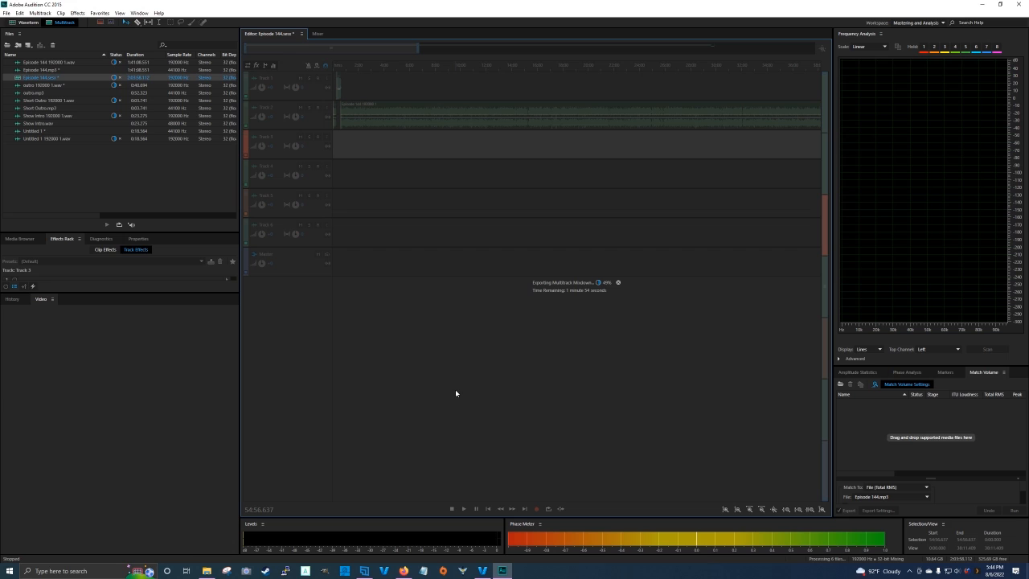
key("Home")
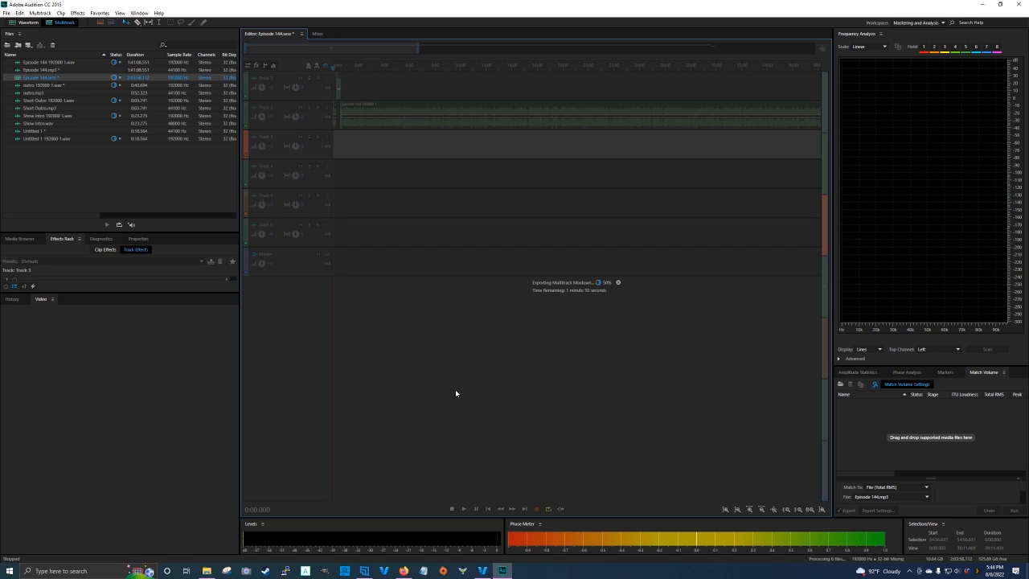